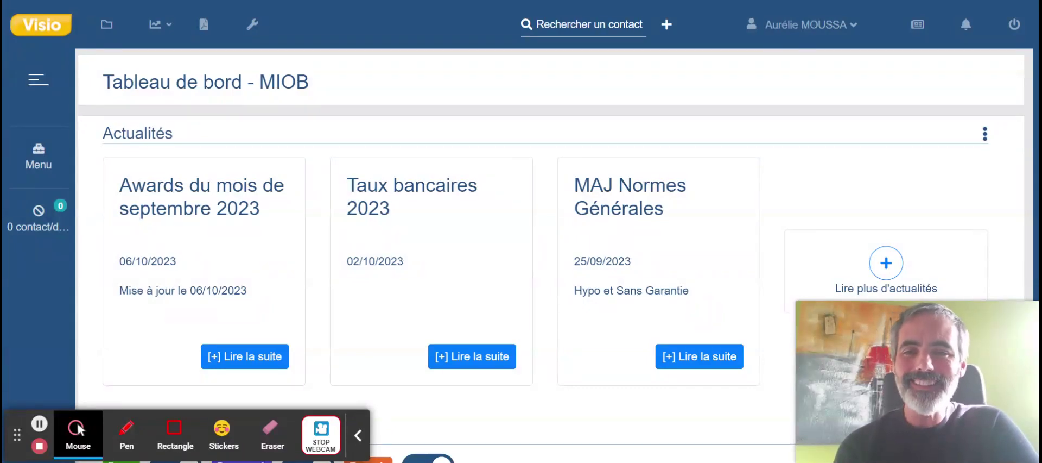
Expand the left sidebar menu to reveal Créer Lead and APA.
left_click(41, 163)
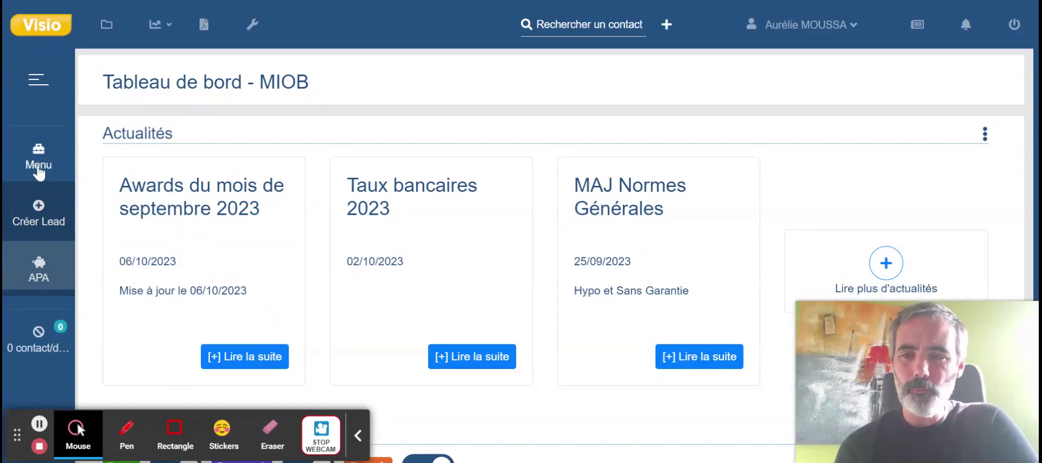
Start a new lead as Marié(e), Communauté réduite aux acquêts, borrower Monsieur and co-borrower Madame.
left_click(46, 213)
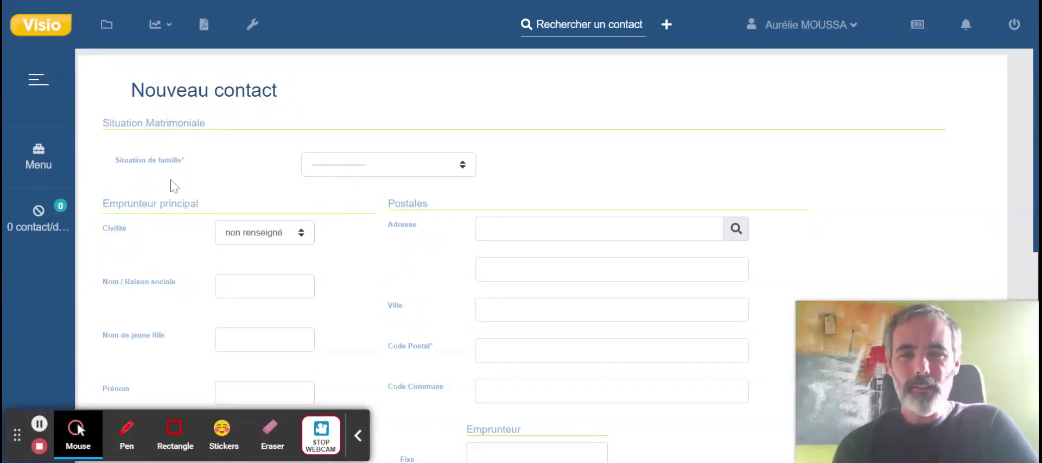
left_click(421, 163)
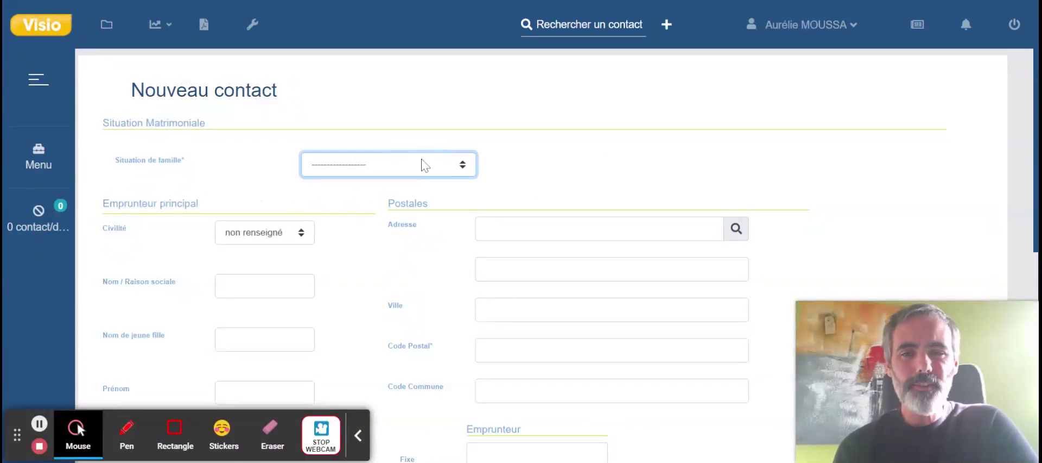
left_click(369, 196)
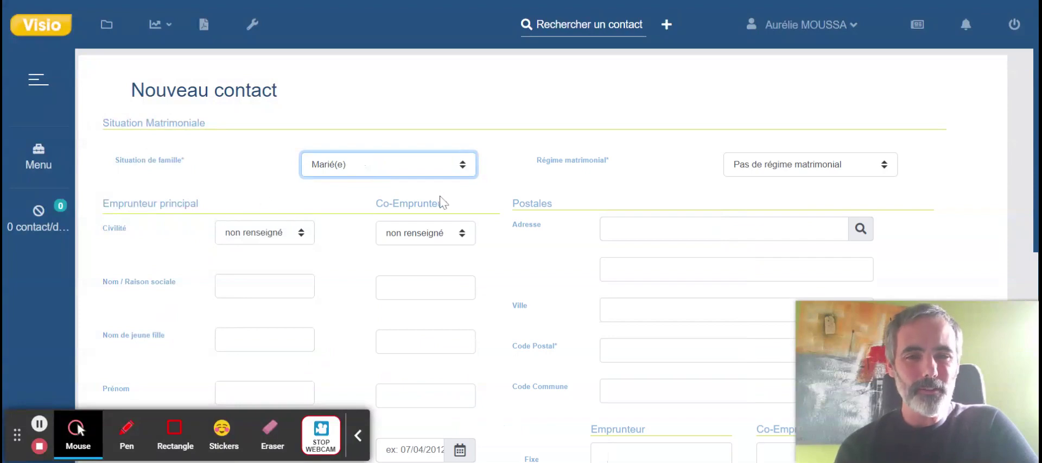
left_click(795, 171)
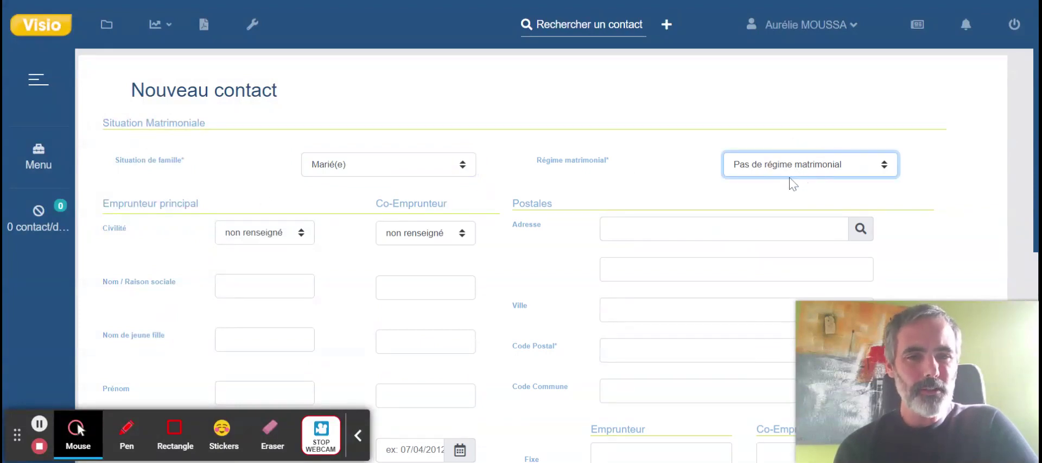
left_click(785, 202)
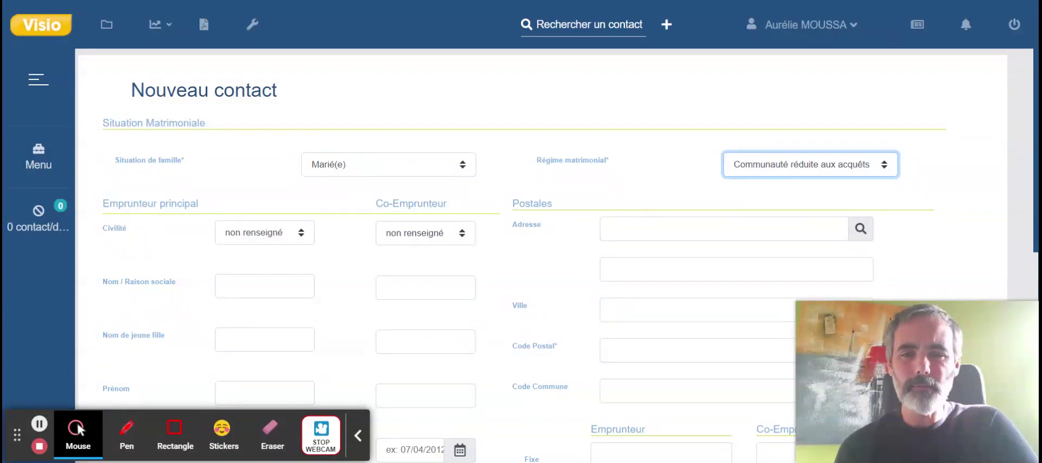
scroll(516, 255, "down", 2)
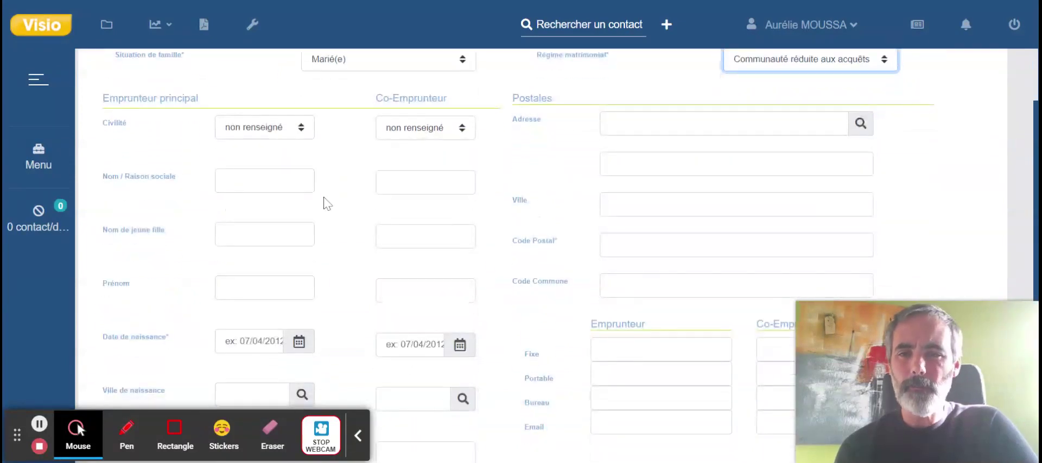
left_click(307, 140)
left_click(264, 164)
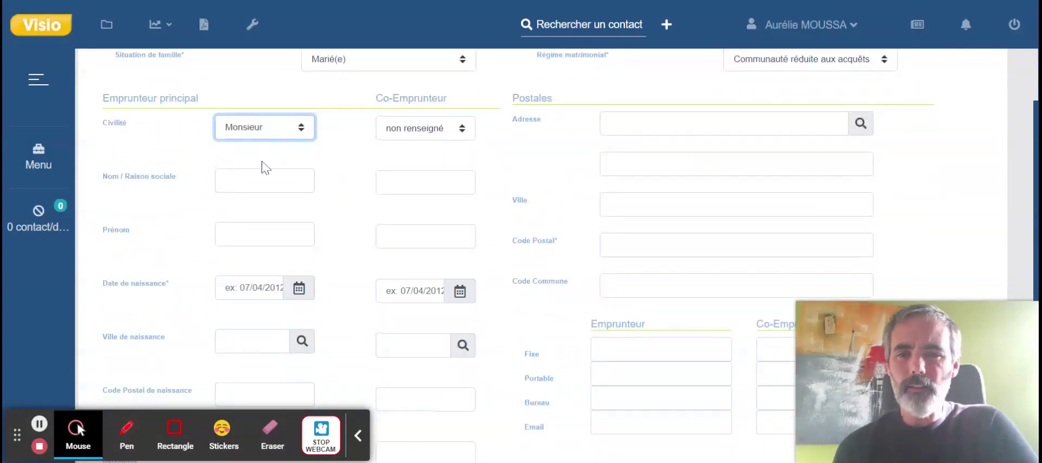
left_click(428, 146)
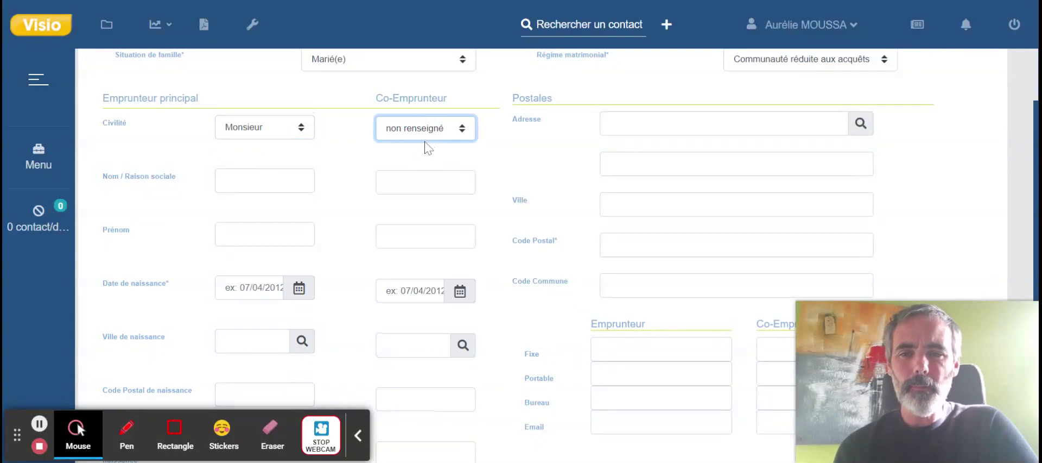
left_click(428, 147)
Enter the surname and first name of the borrower and the co-borrower.
left_click(283, 180)
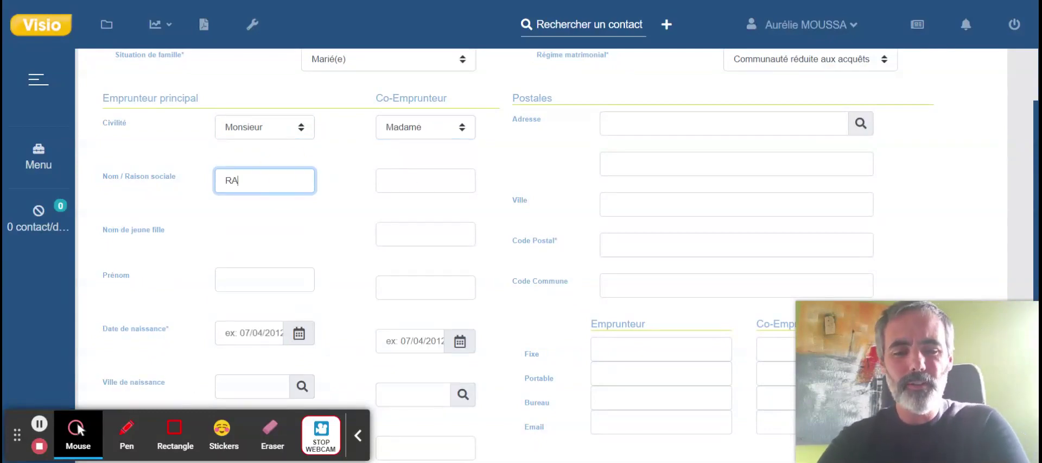
key("Tab")
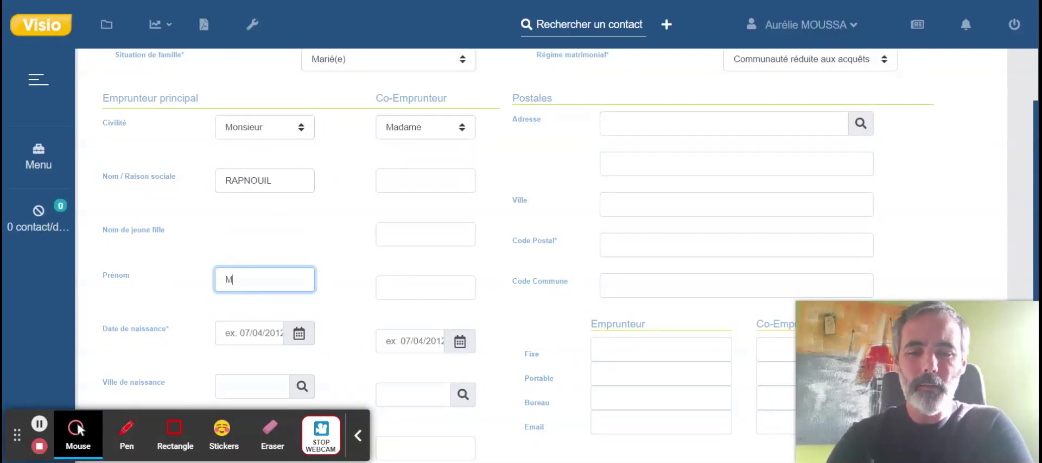
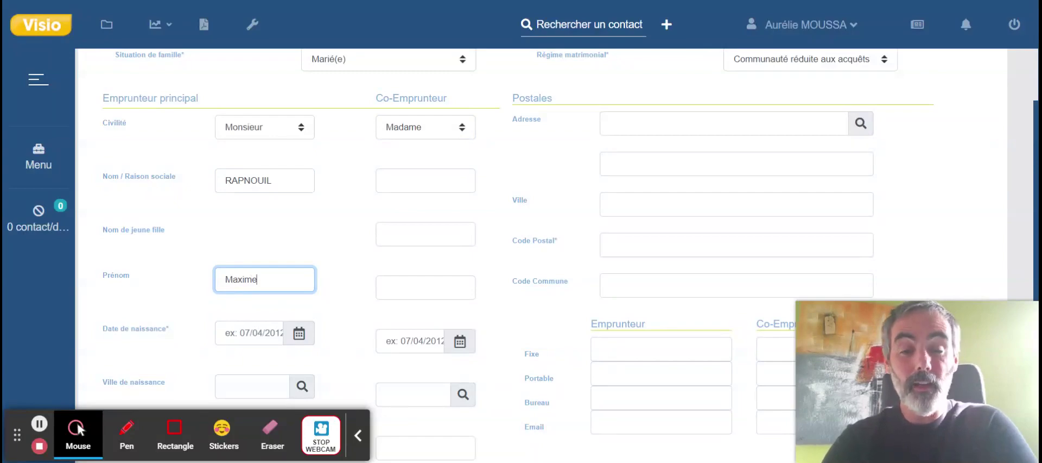
left_click(403, 180)
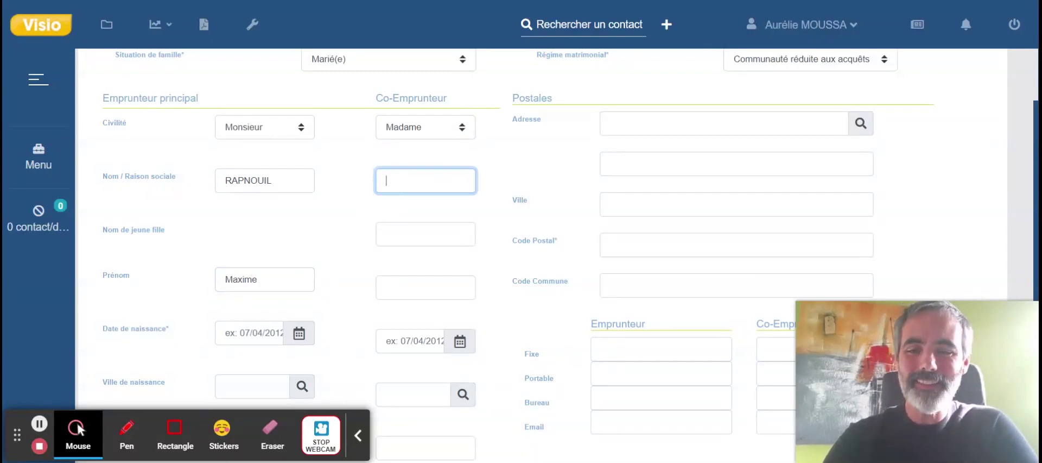
key("Tab")
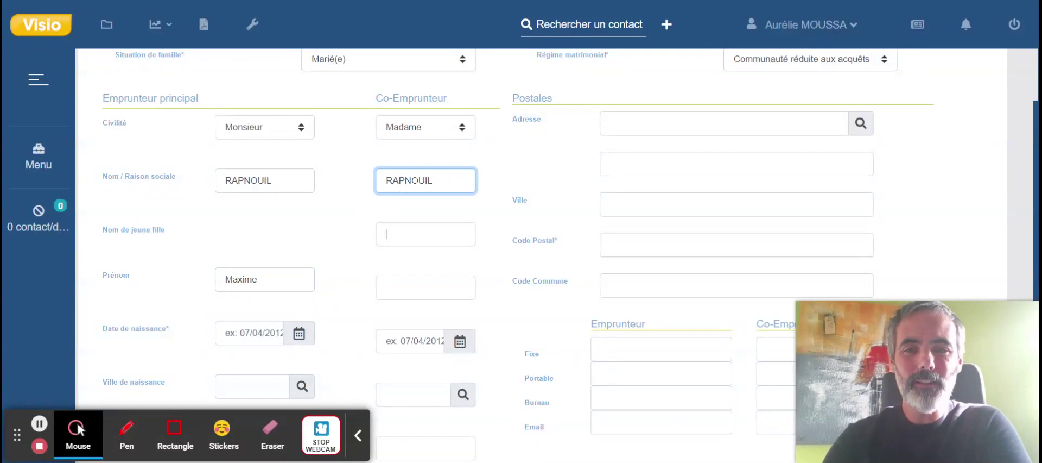
key("Tab")
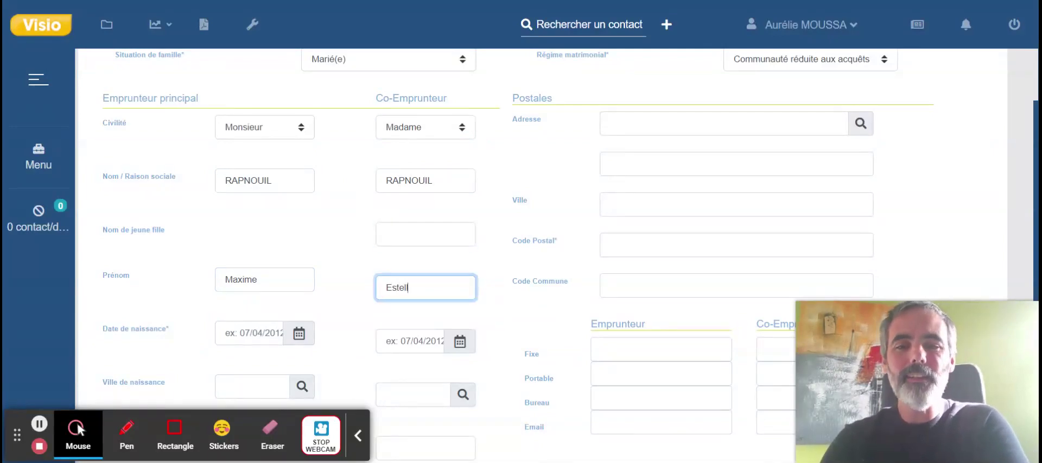
scroll(261, 252, "down", 2)
left_click(262, 252)
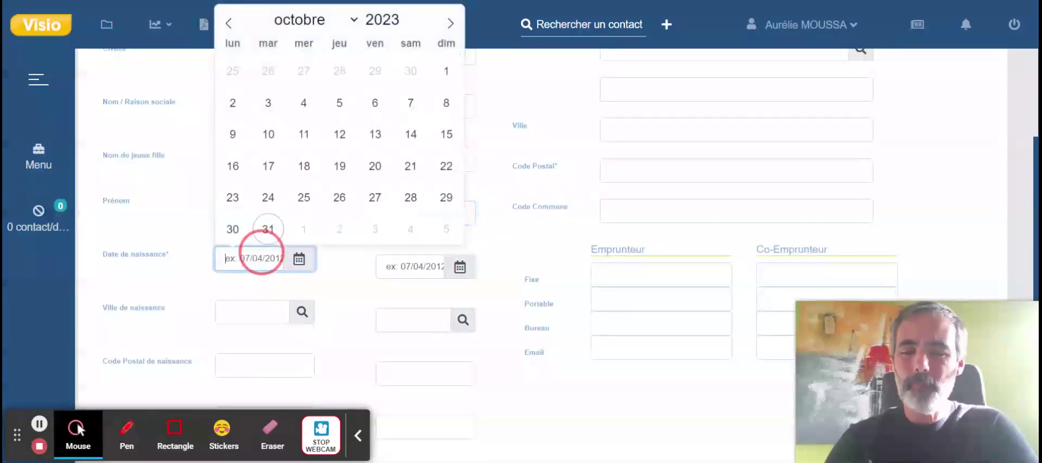
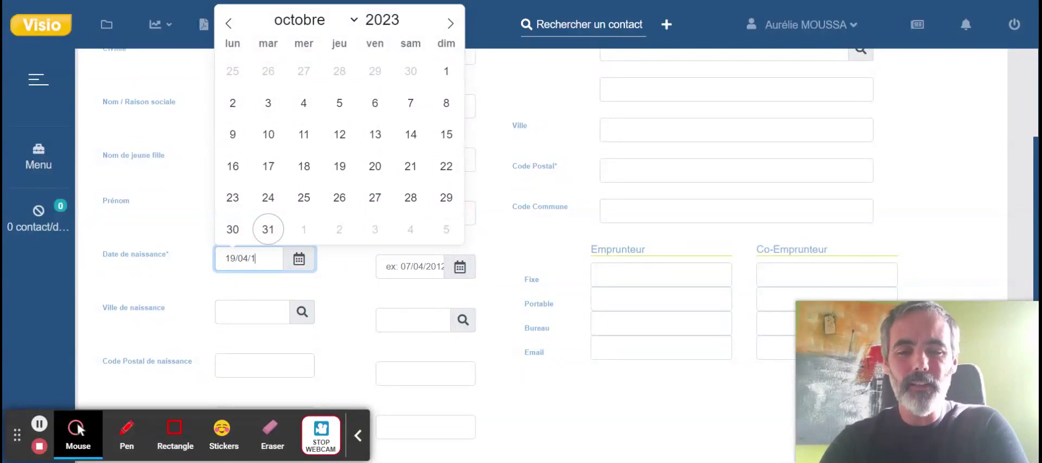
left_click(402, 267)
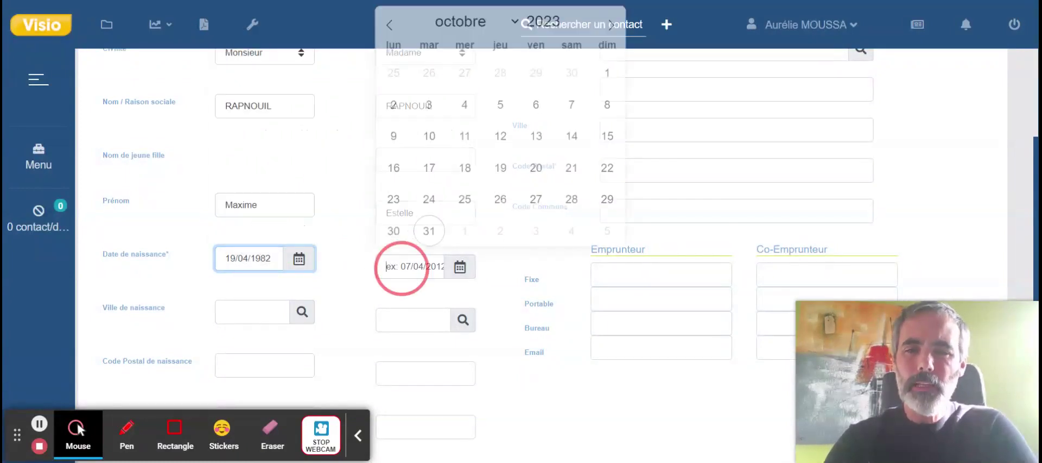
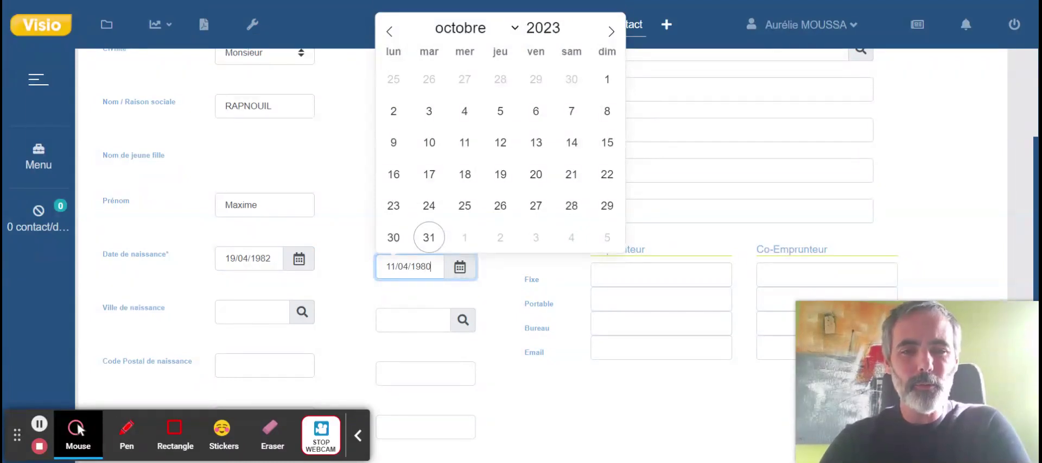
left_click(519, 352)
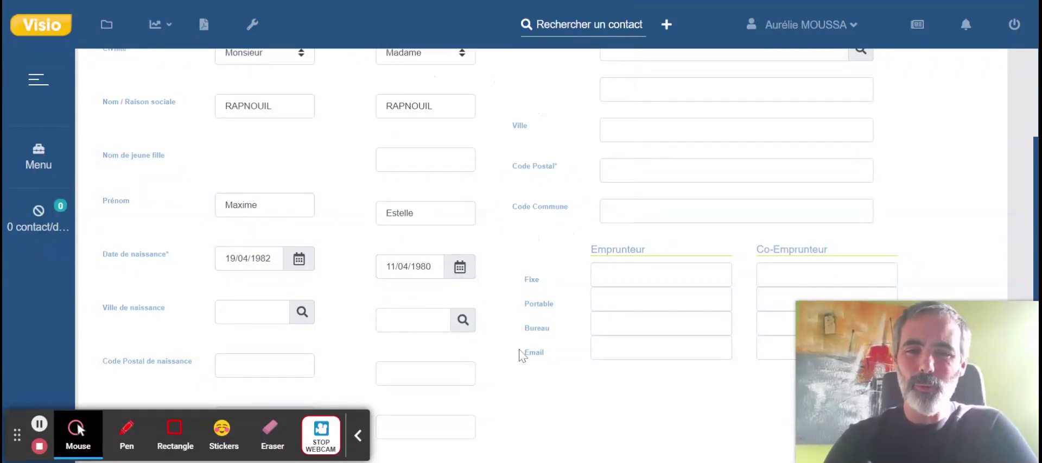
scroll(543, 255, "down", 1)
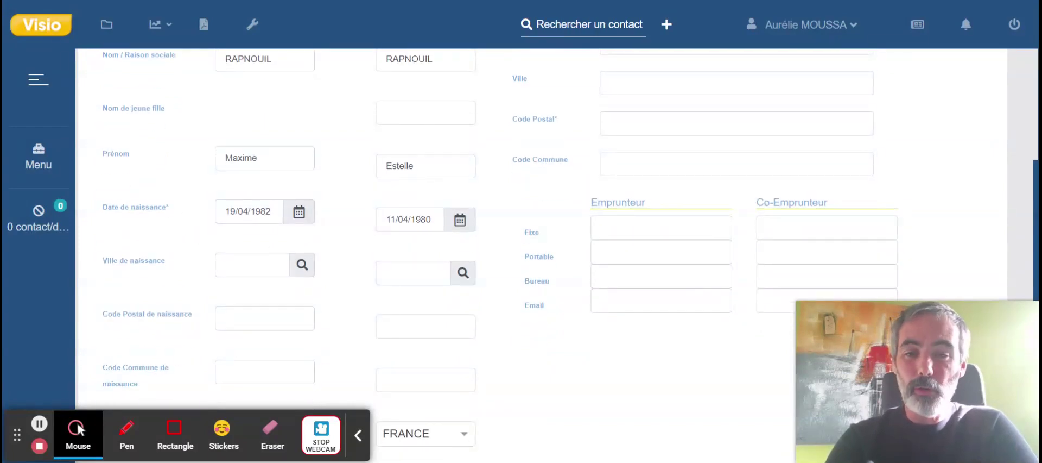
scroll(333, 310, "down", 2)
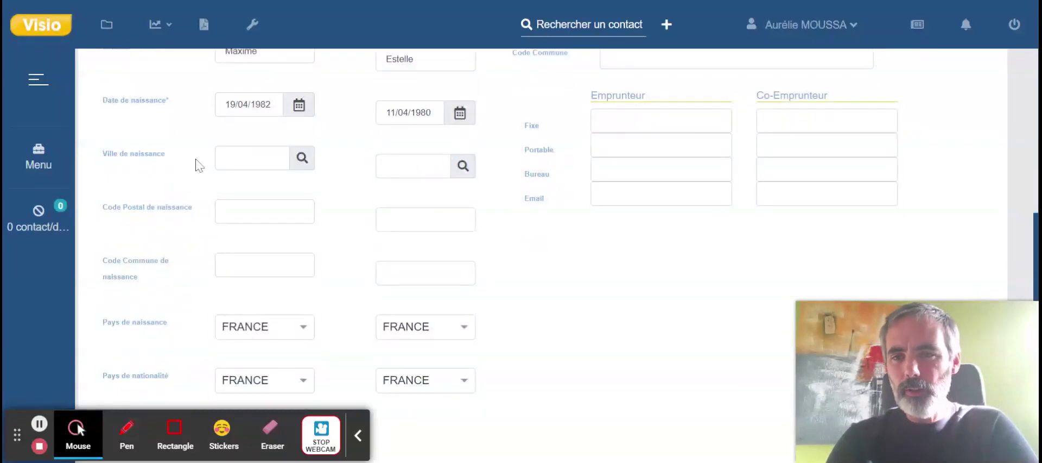
scroll(576, 259, "up", 3)
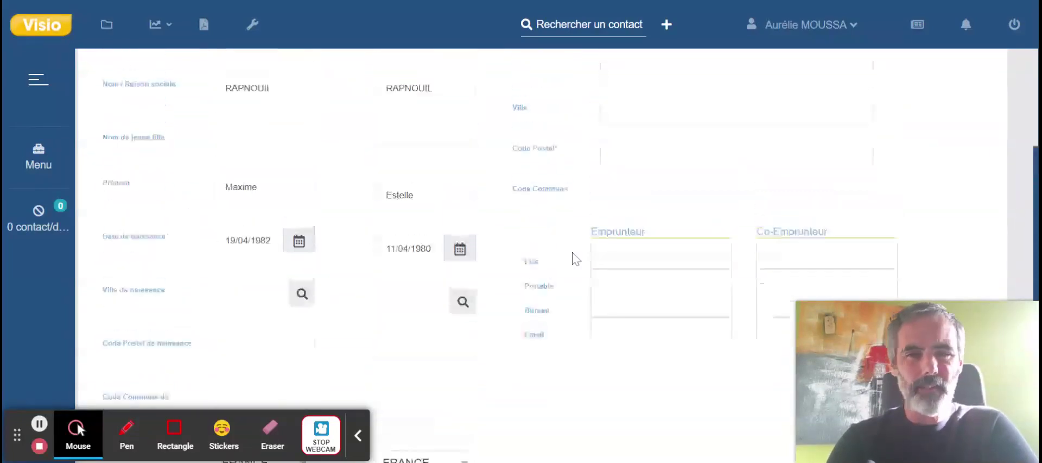
scroll(576, 259, "up", 3)
scroll(598, 212, "down", 1)
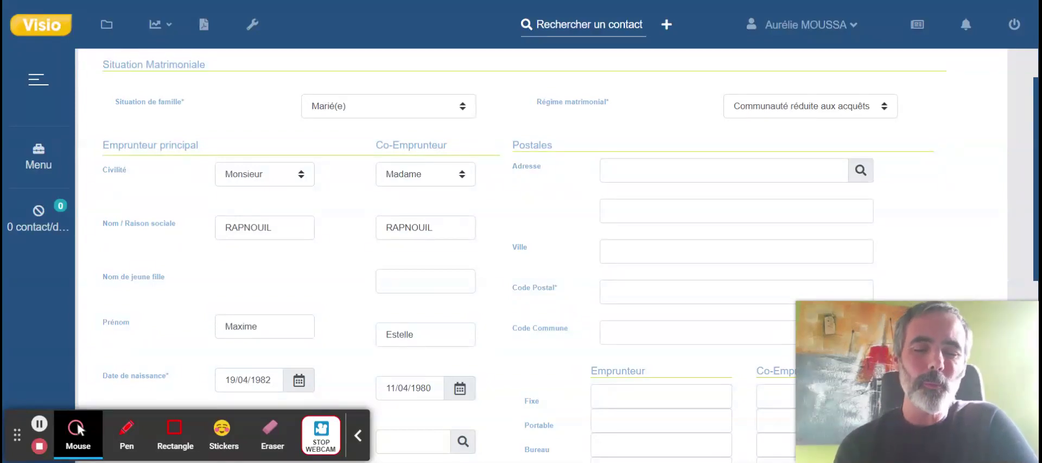
Fill in the couple's street address, city and postal code.
left_click(620, 171)
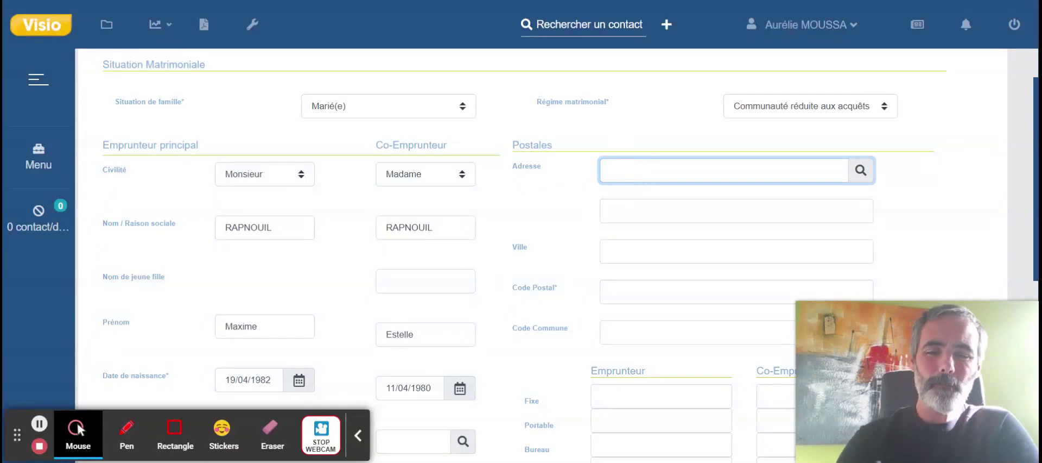
type("rue")
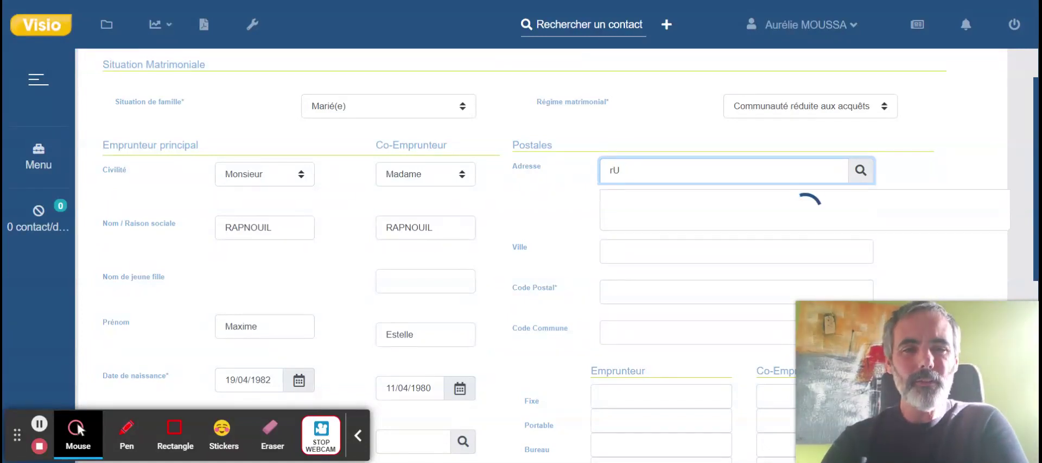
type("Rue de ")
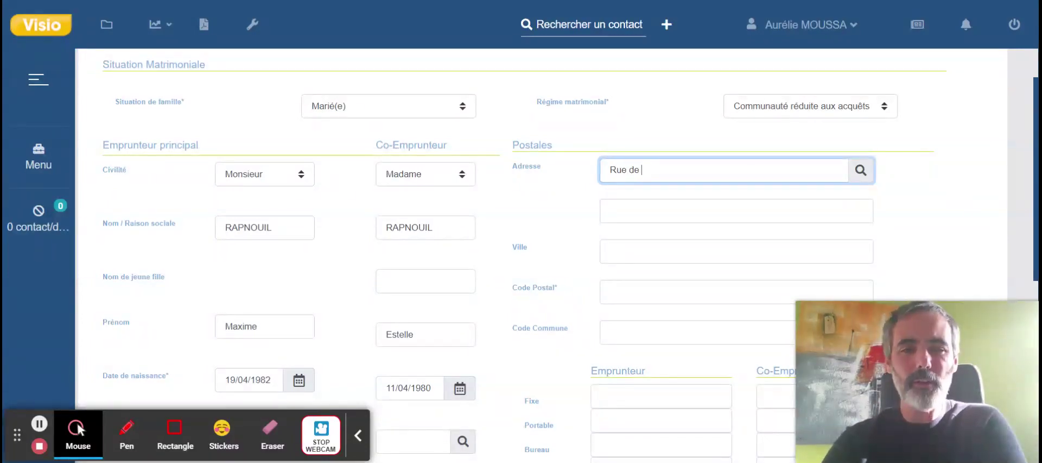
type("Thessalie")
key("Tab")
key("Tab")
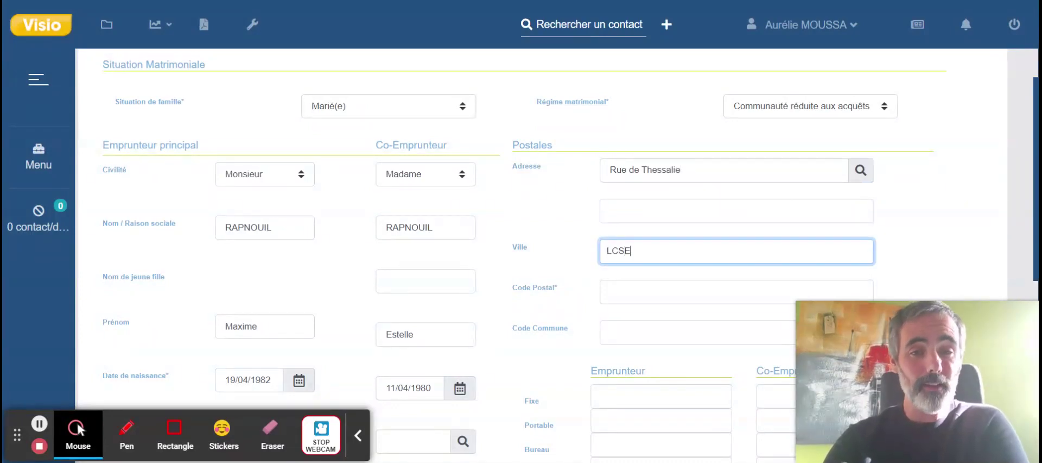
type("LCSE")
key("Tab")
type("44240")
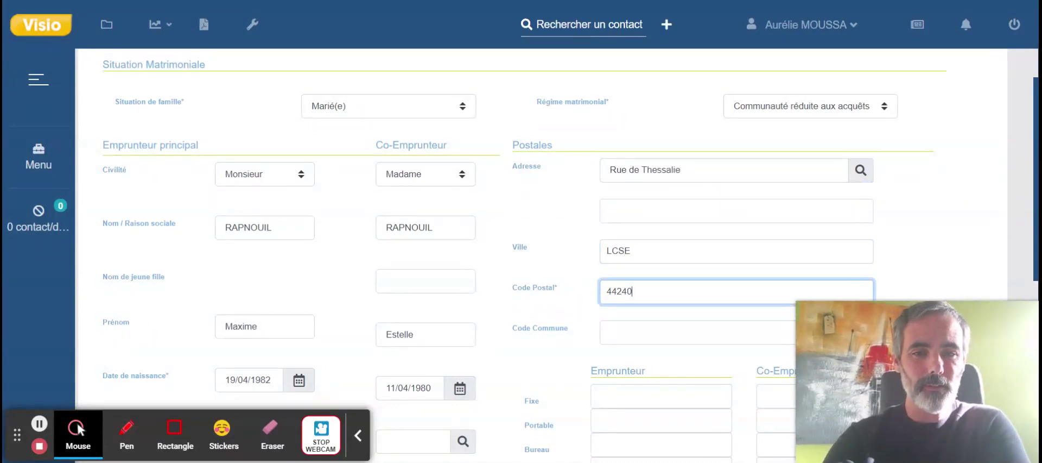
left_click(540, 284)
scroll(541, 285, "down", 1)
scroll(541, 285, "down", 1)
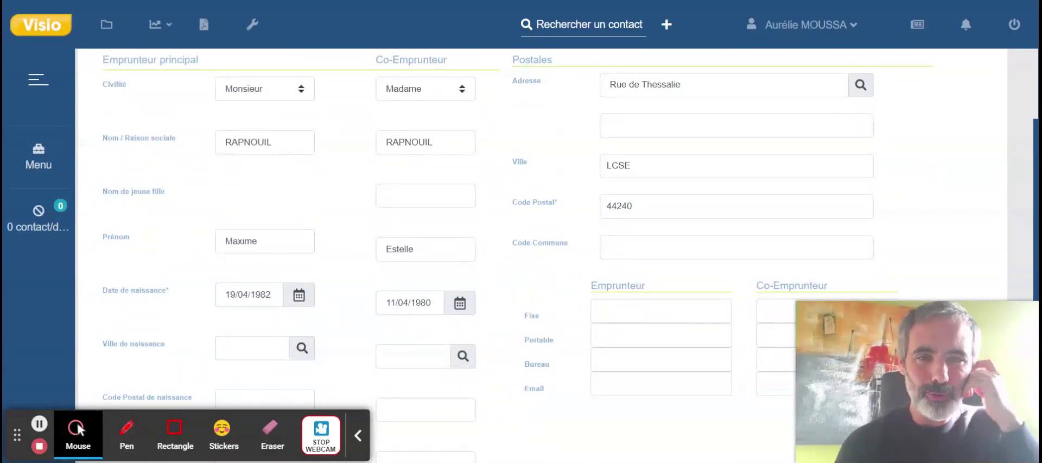
scroll(623, 276, "down", 2)
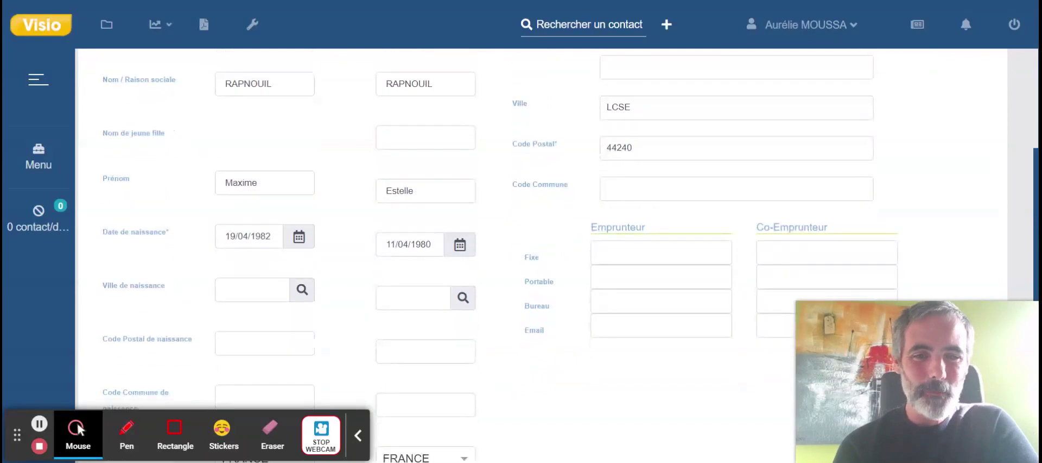
Enter the borrower's and co-borrower's mobile numbers, correcting a mistyped digit.
left_click(623, 275)
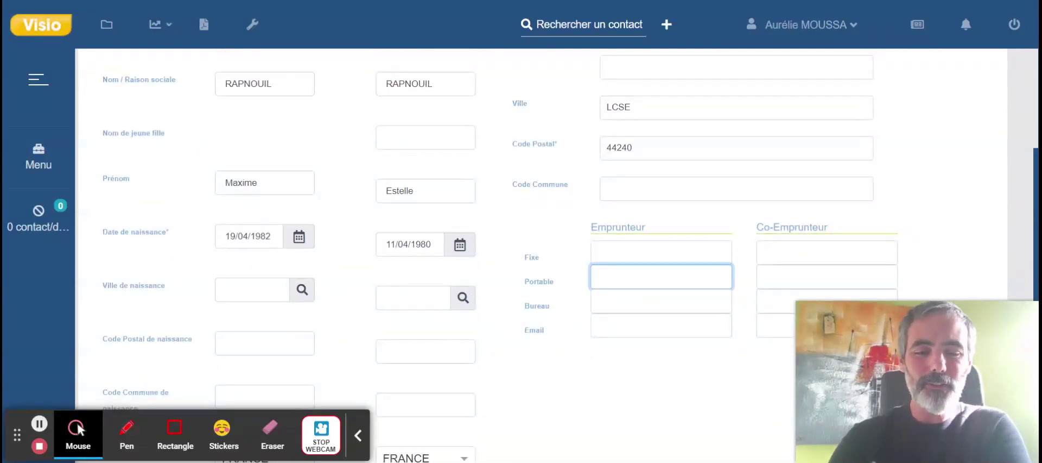
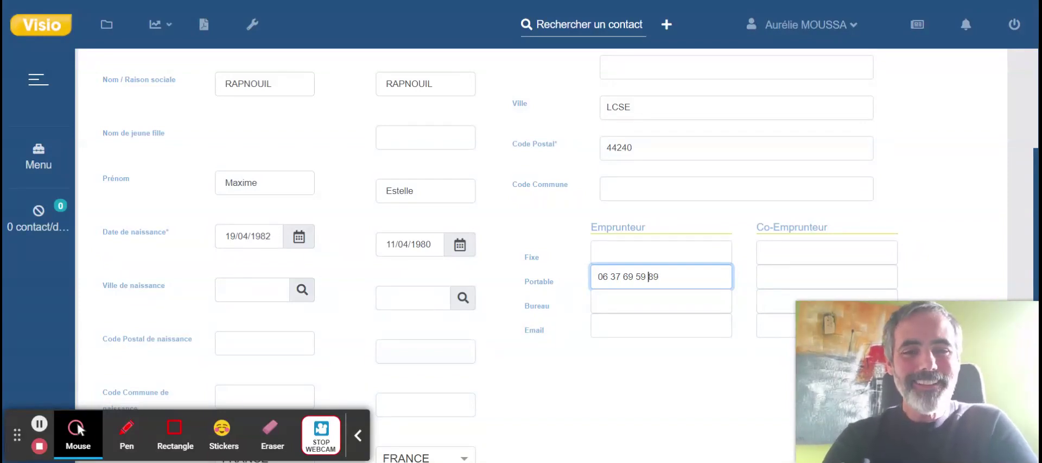
type("8")
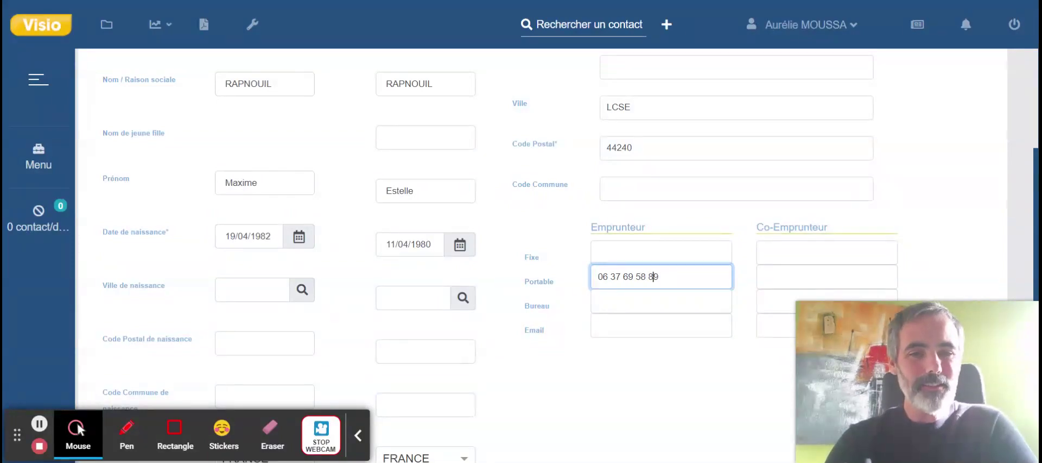
key("BackSpace")
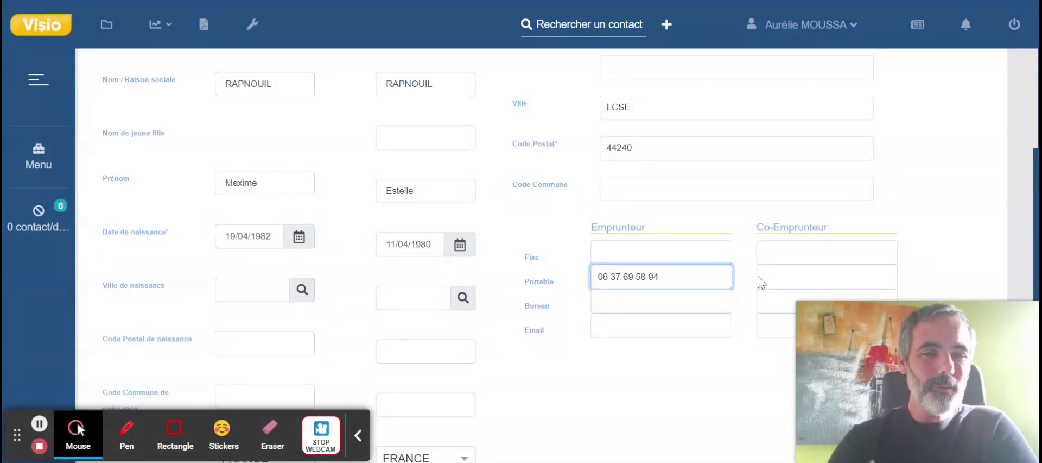
left_click(791, 275)
type("06 06 06 06 06")
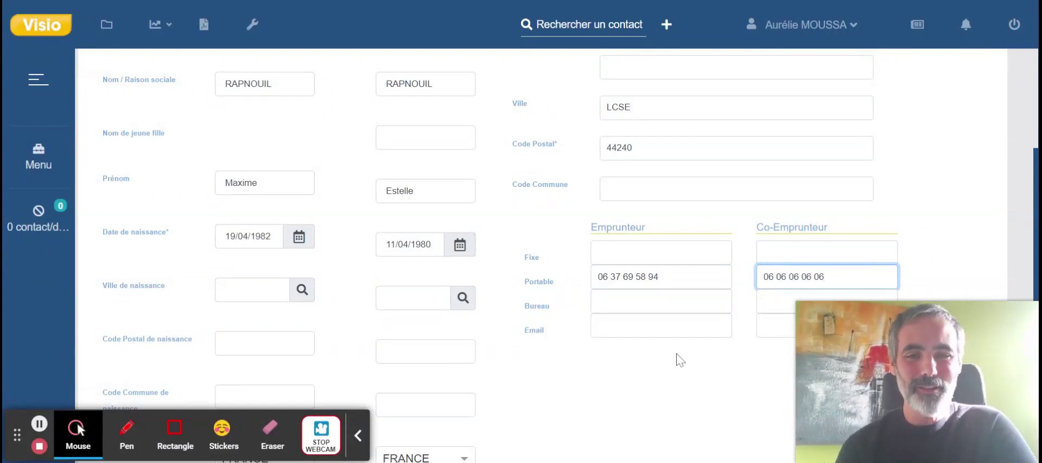
left_click(643, 393)
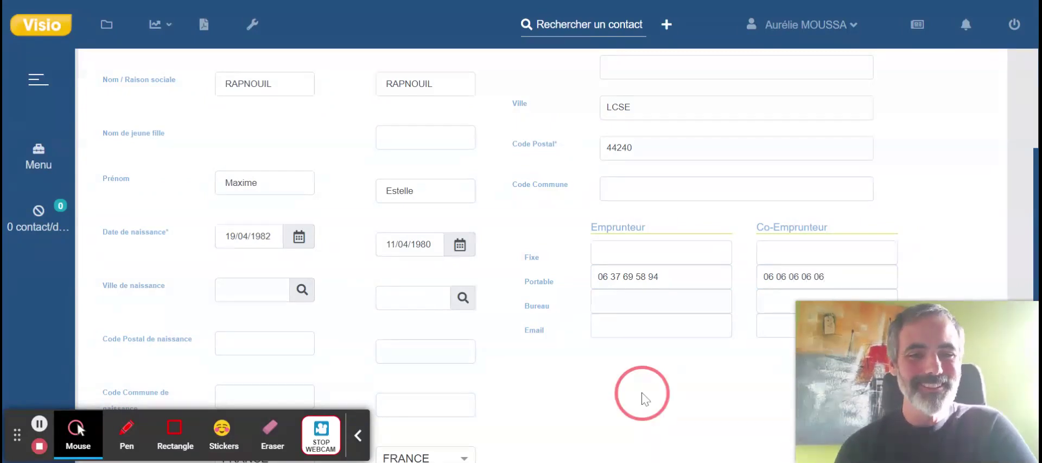
Reopen the client's file from the contacts-in-progress list and scroll to the Foyer section.
left_click_drag(810, 343, 398, 134)
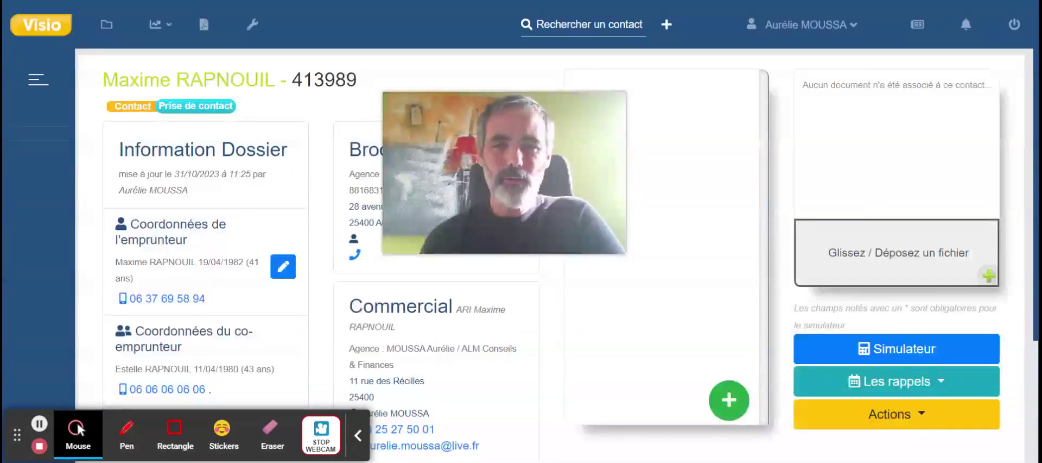
left_click_drag(514, 170, 914, 397)
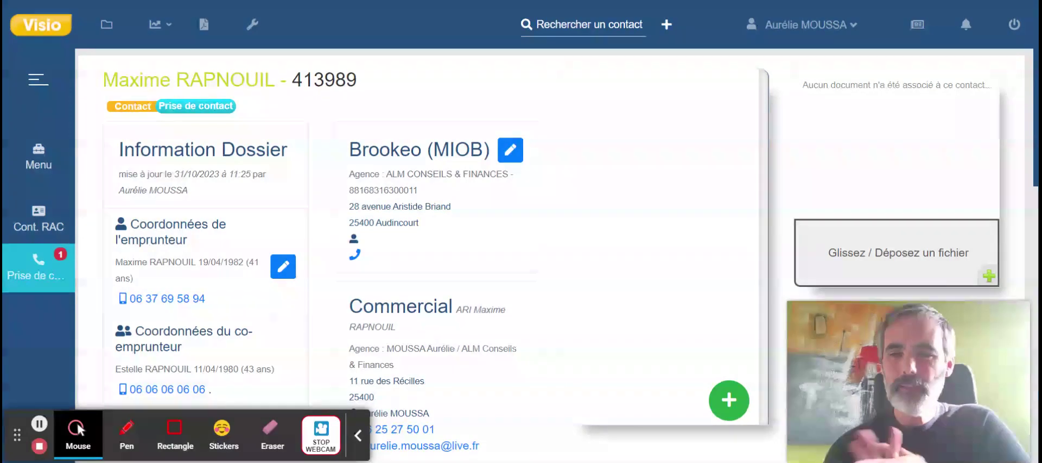
left_click(41, 276)
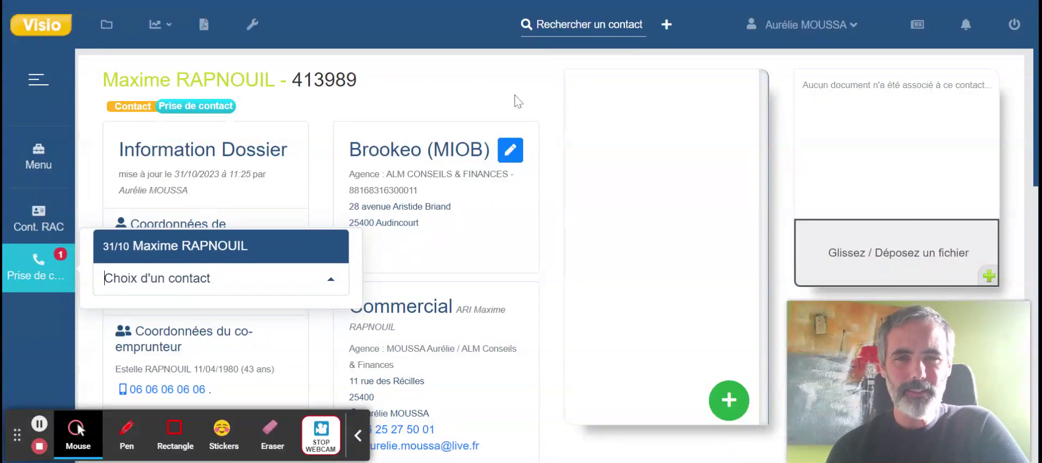
left_click(53, 43)
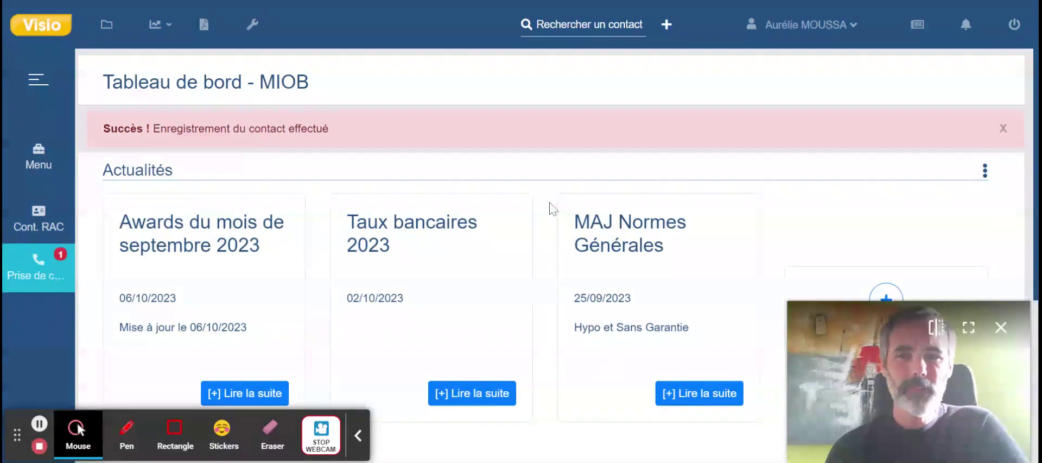
left_click(49, 267)
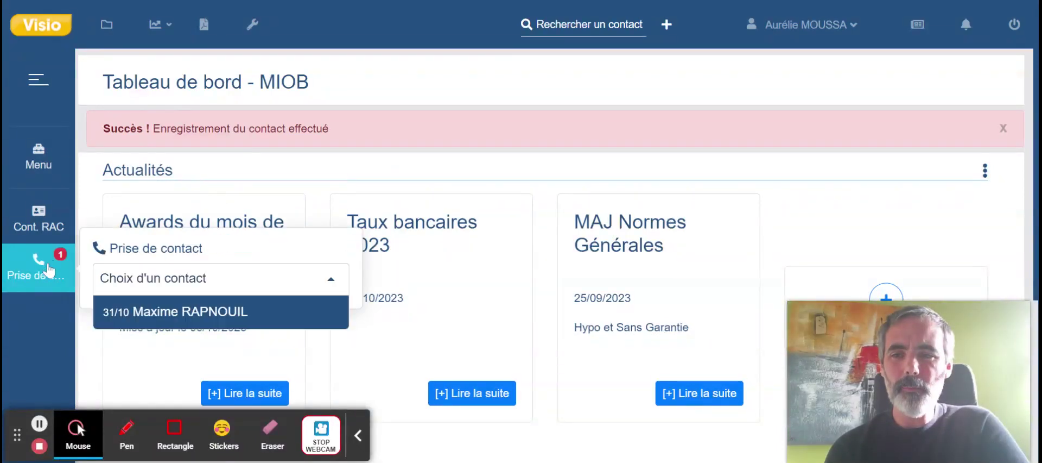
left_click(214, 312)
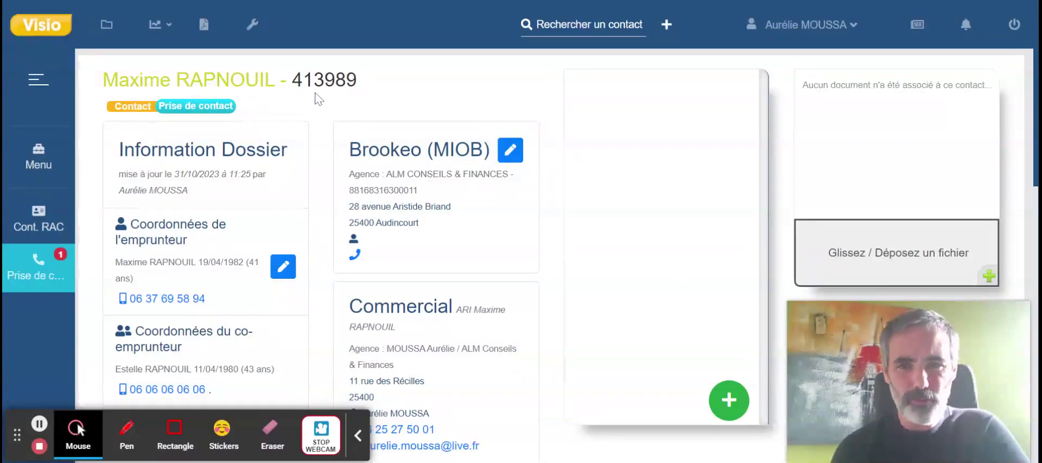
scroll(600, 256, "down", 1)
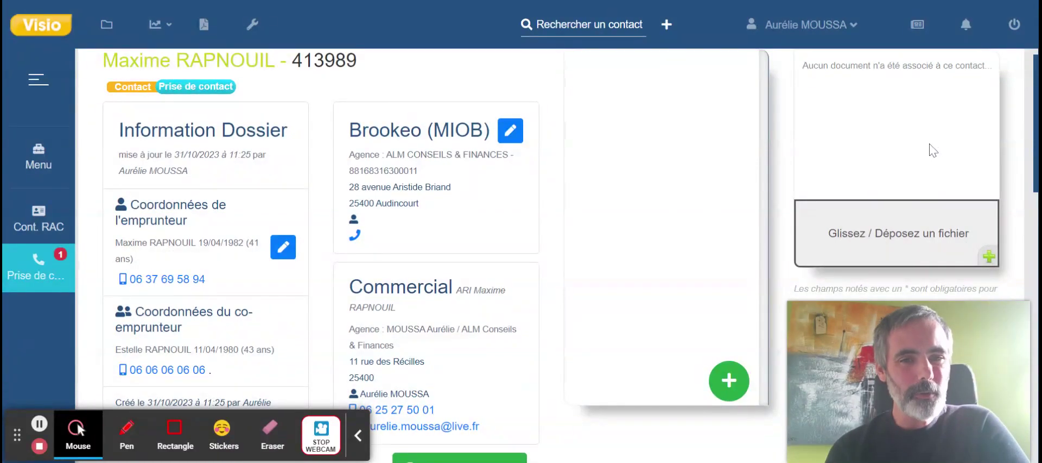
scroll(760, 146, "up", 1)
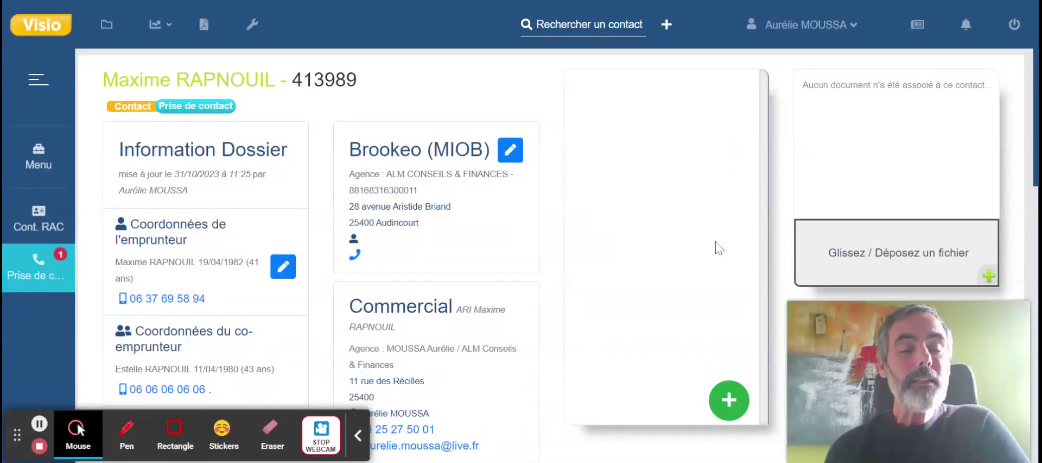
scroll(531, 312, "down", 5)
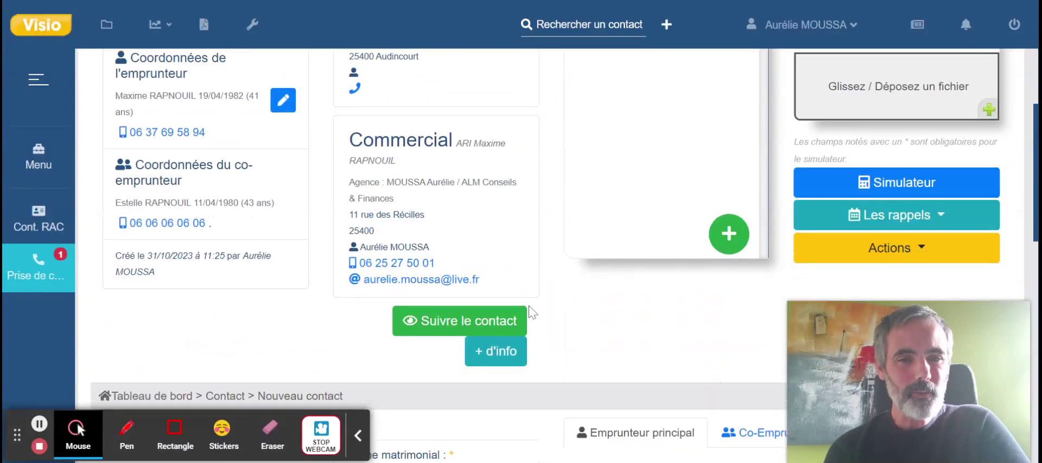
scroll(531, 311, "down", 1)
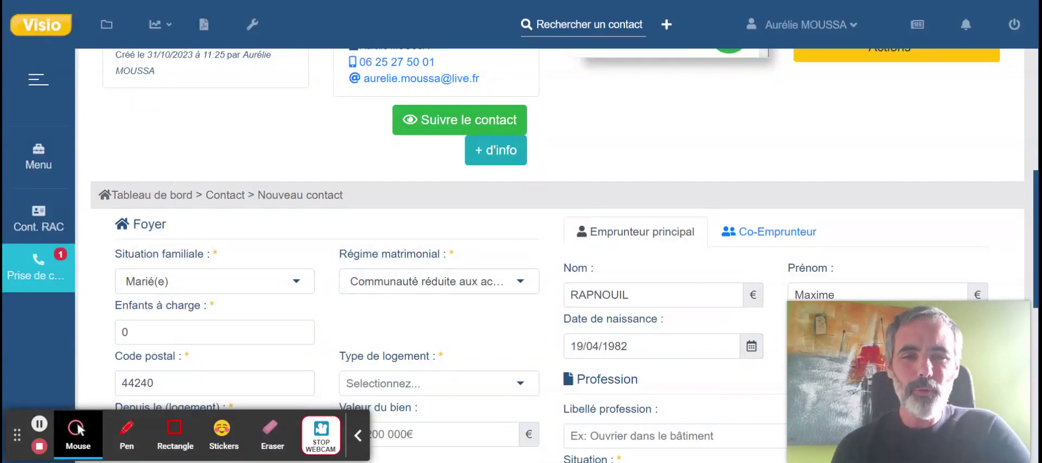
scroll(557, 255, "down", 5)
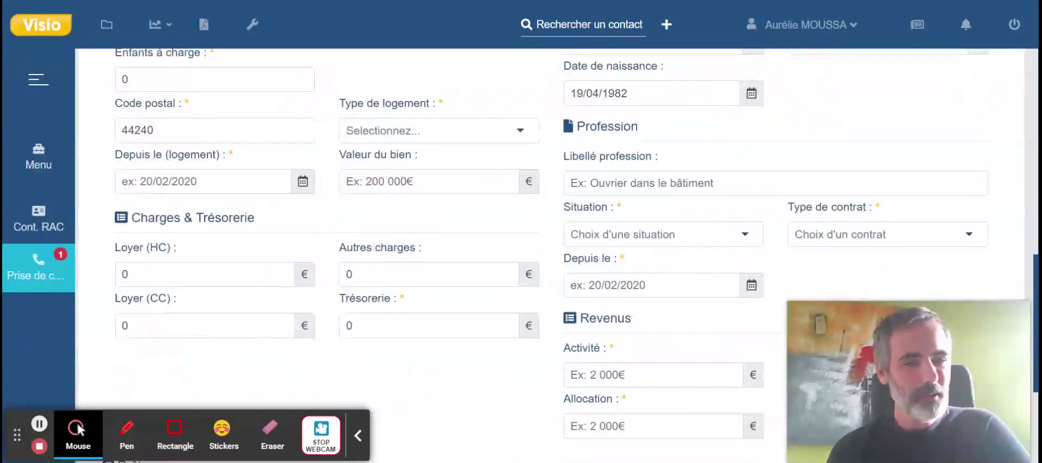
scroll(557, 255, "up", 3)
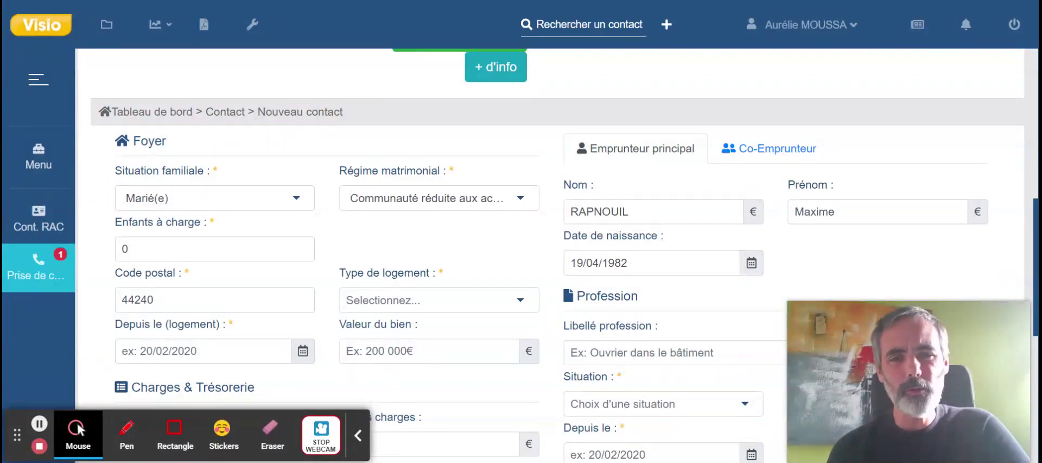
Set household to 2 children, Accédant propriété since 01/01/2010, property 200000, trésorerie 20000.
left_click(263, 250)
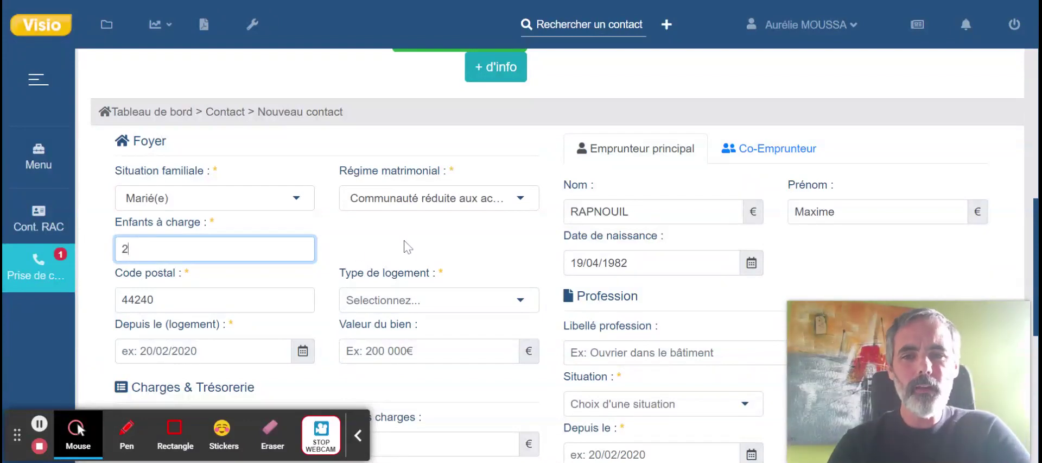
scroll(403, 244, "down", 2)
left_click(526, 211)
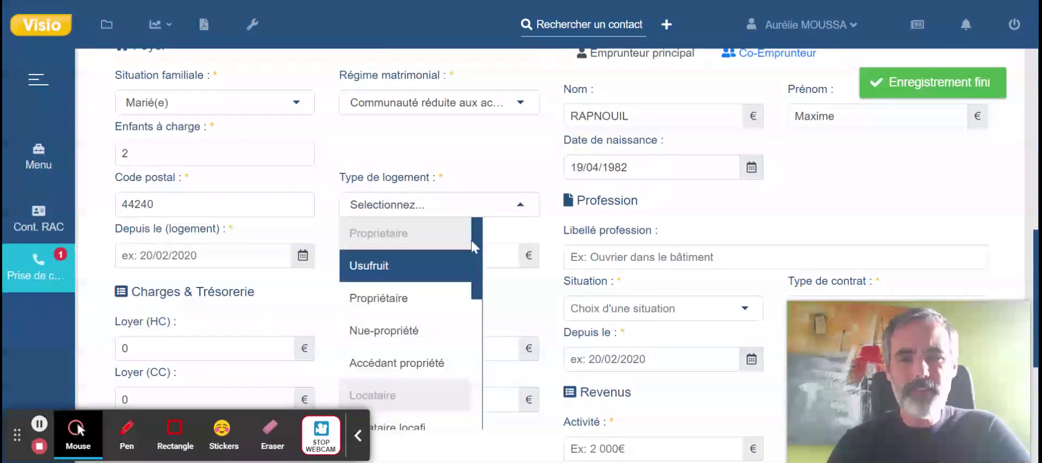
left_click(421, 360)
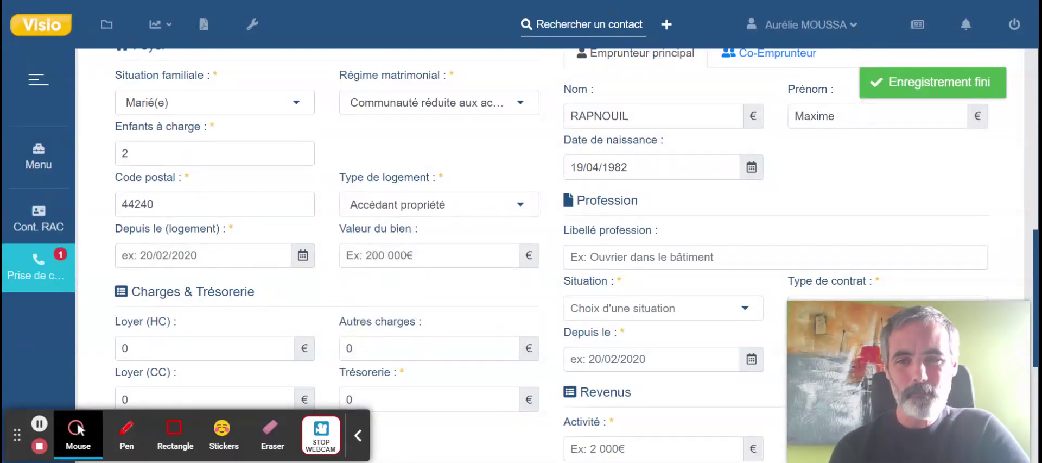
left_click(187, 252)
type("01/01/2010")
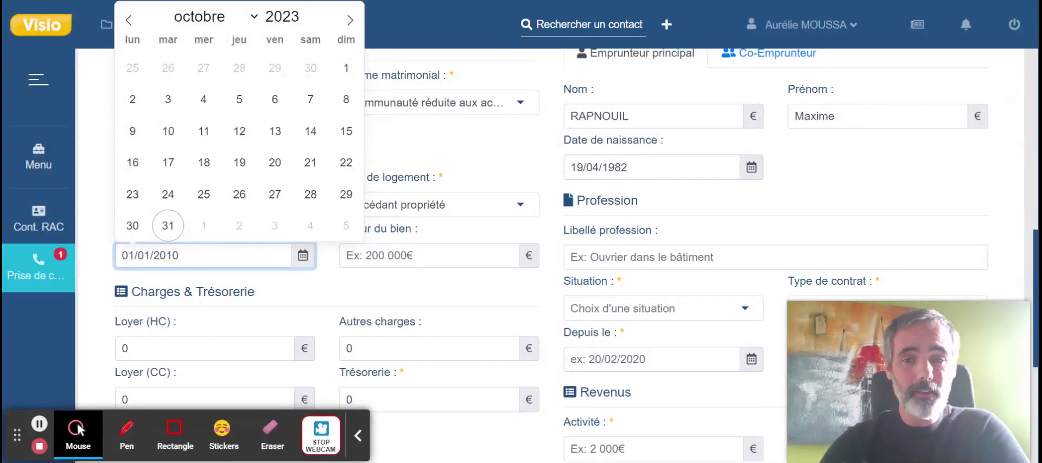
left_click(344, 256)
type("200000")
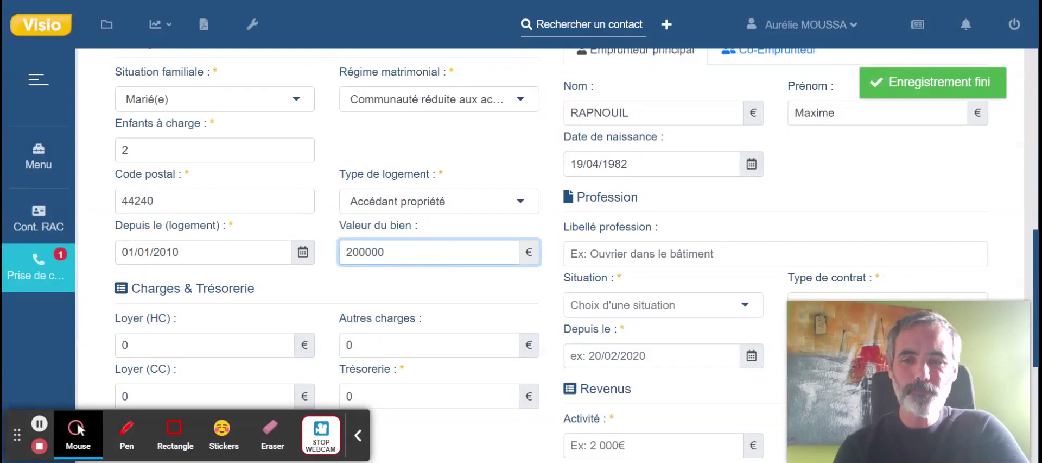
scroll(521, 255, "down", 2)
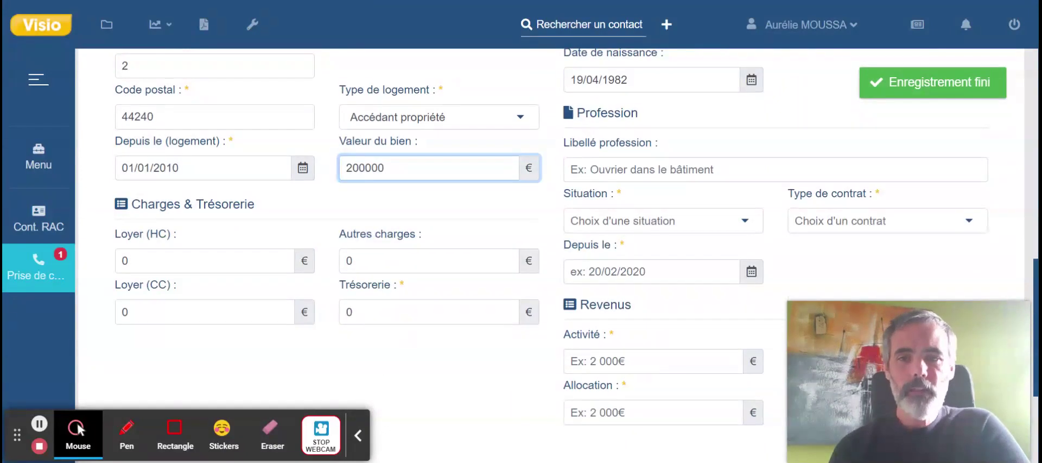
left_click(356, 311)
key("BackSpace")
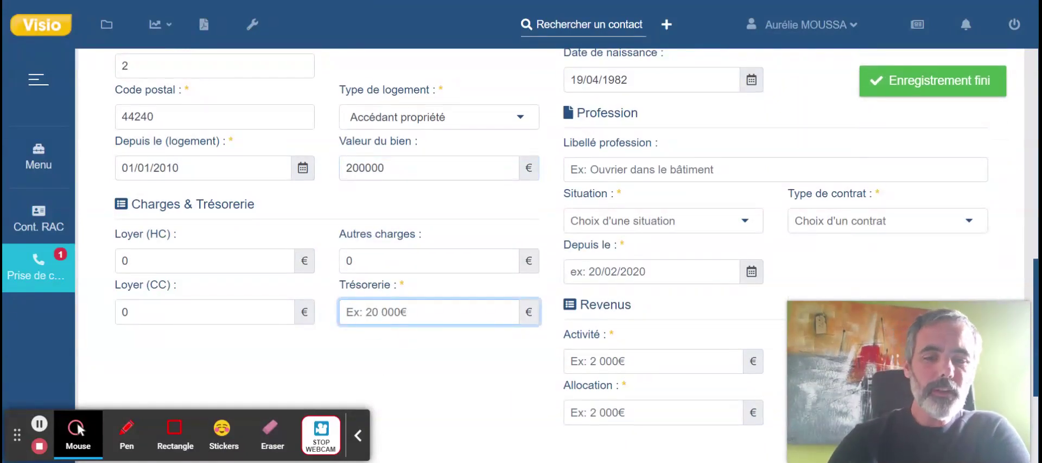
type("20000")
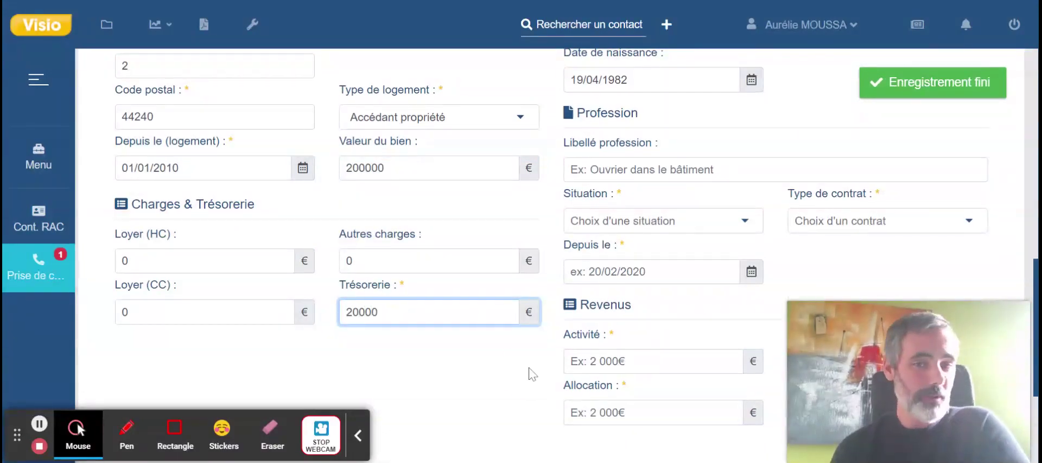
left_click(531, 372)
scroll(532, 373, "up", 3)
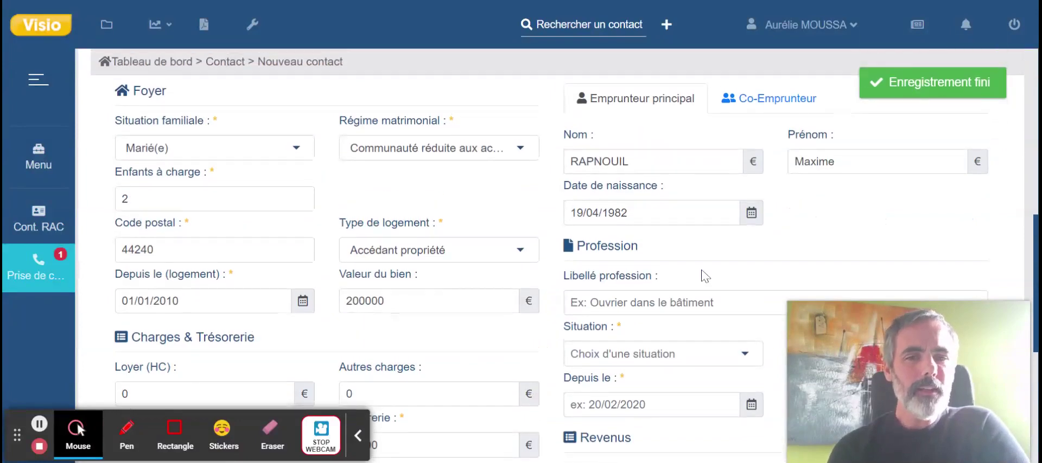
scroll(704, 276, "down", 2)
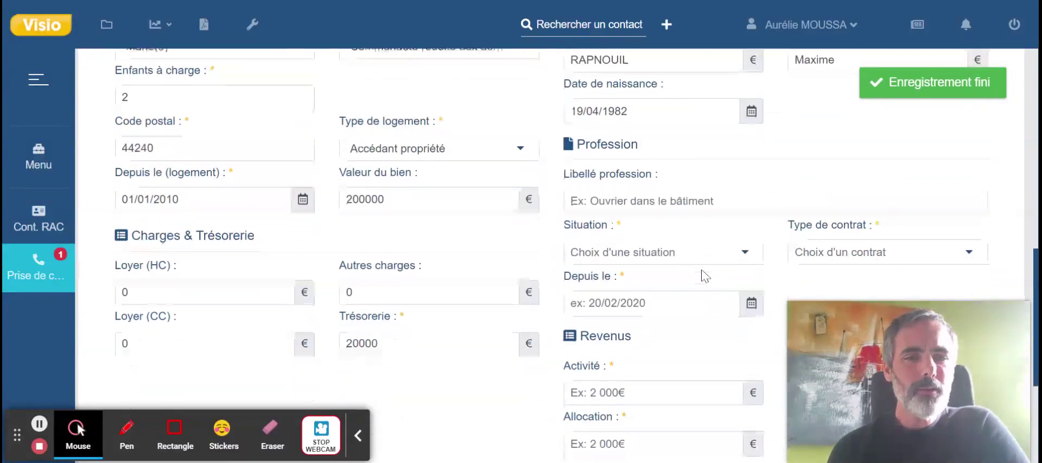
Record the main borrower as Salarié since 01/01/2007 with 2000 € activity income.
left_click(739, 255)
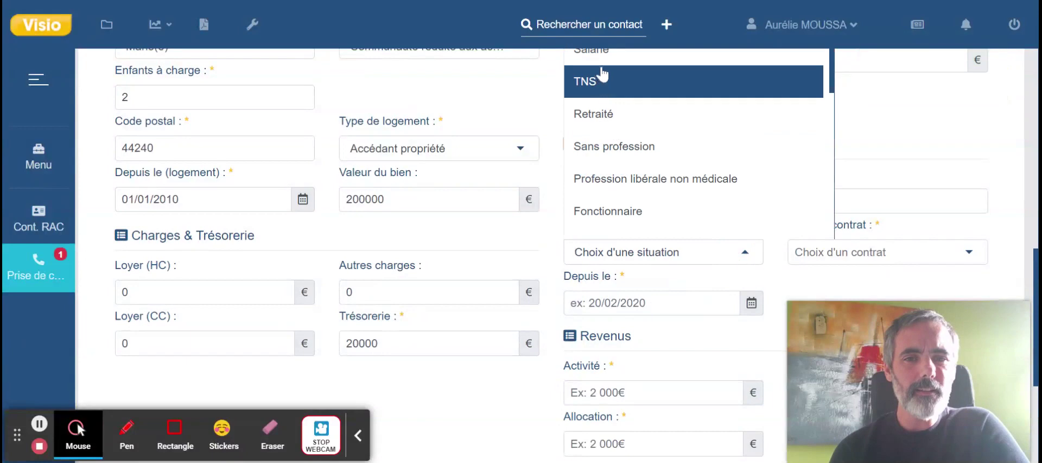
left_click(594, 52)
left_click(633, 303)
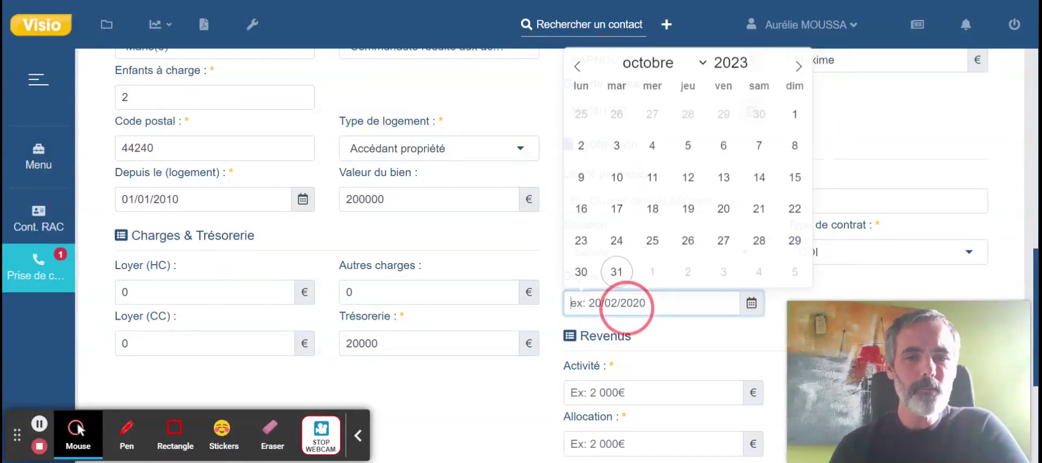
type("01/01/2007")
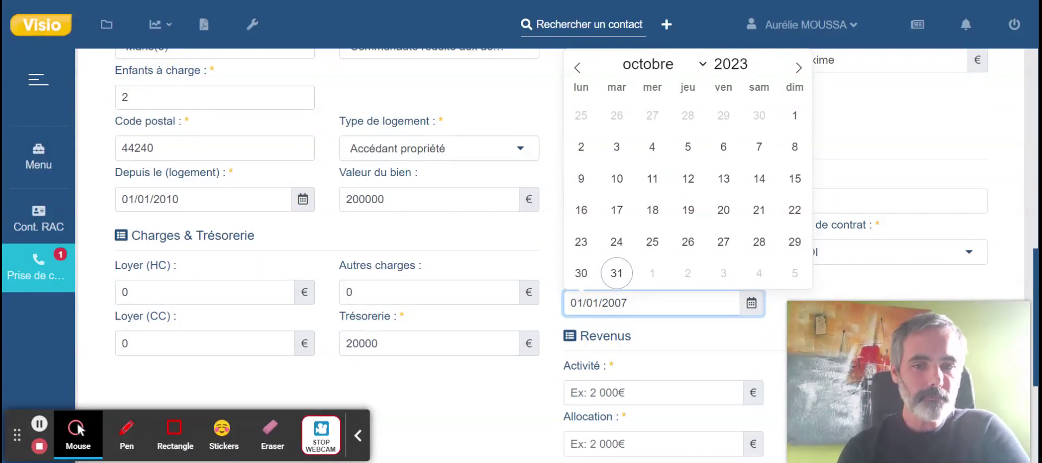
scroll(326, 244, "down", 1)
key("Tab")
type("2000")
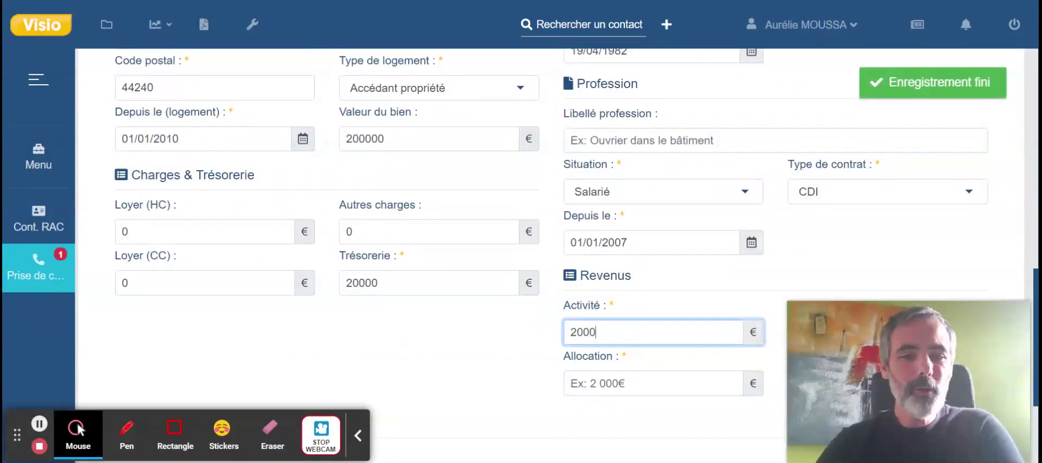
scroll(730, 274, "up", 3)
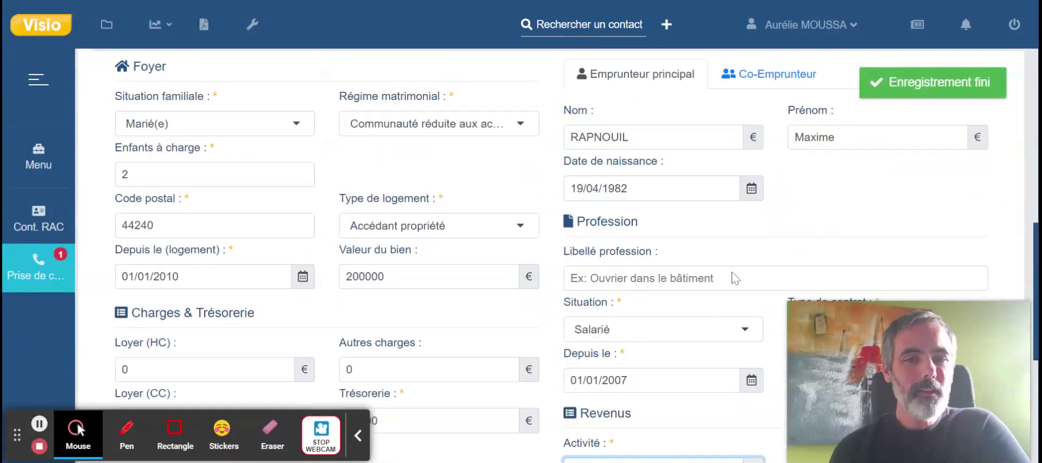
On the Co-Emprunteur tab, set Salarié since 01/01/2010 with 2000 € activity income.
left_click(765, 72)
scroll(727, 259, "down", 1)
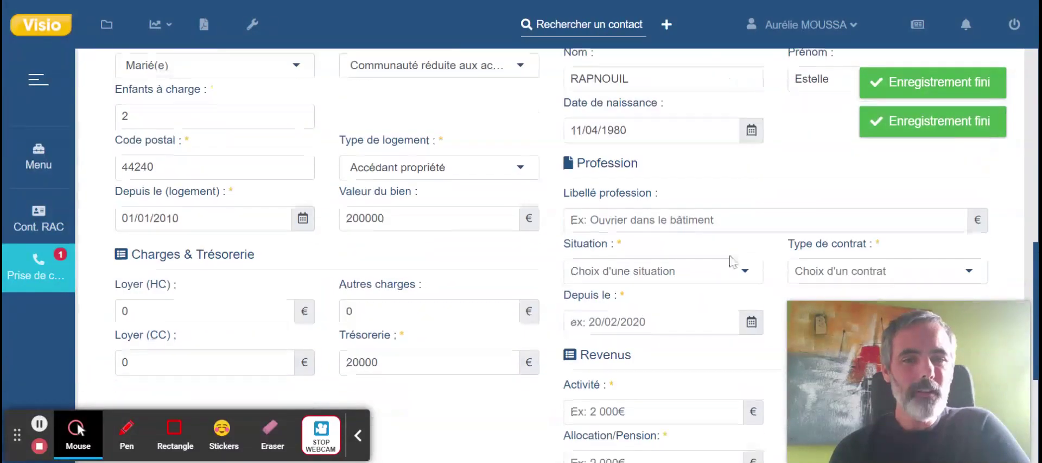
left_click(745, 271)
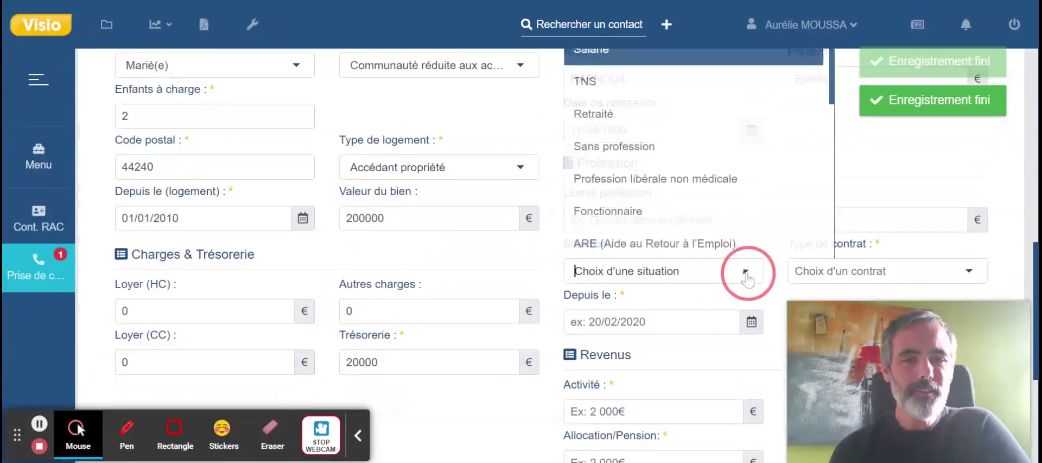
left_click(595, 55)
scroll(625, 256, "down", 1)
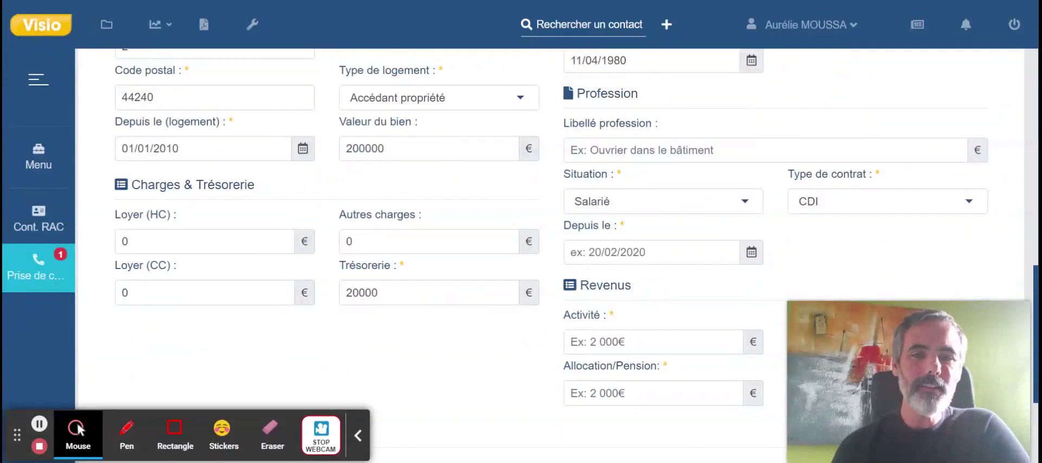
left_click(623, 253)
type("01/01/2010")
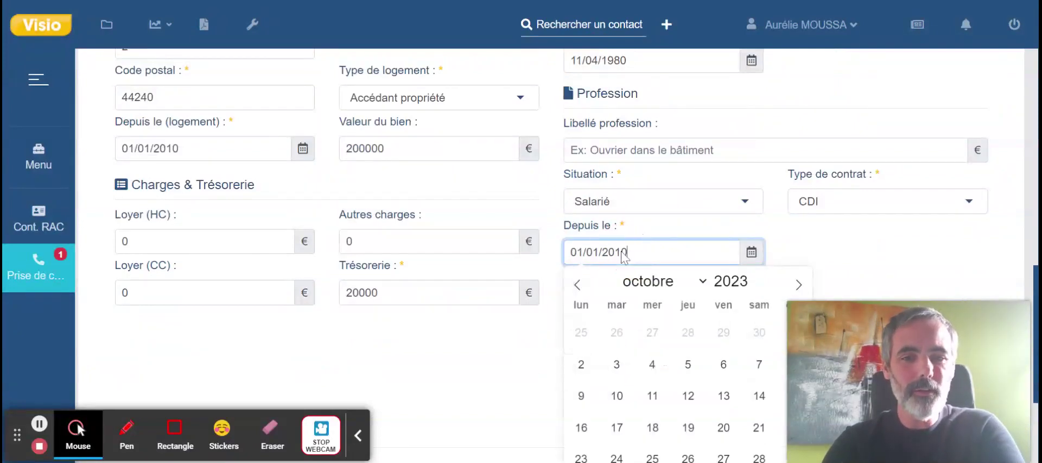
left_click(461, 380)
left_click(597, 341)
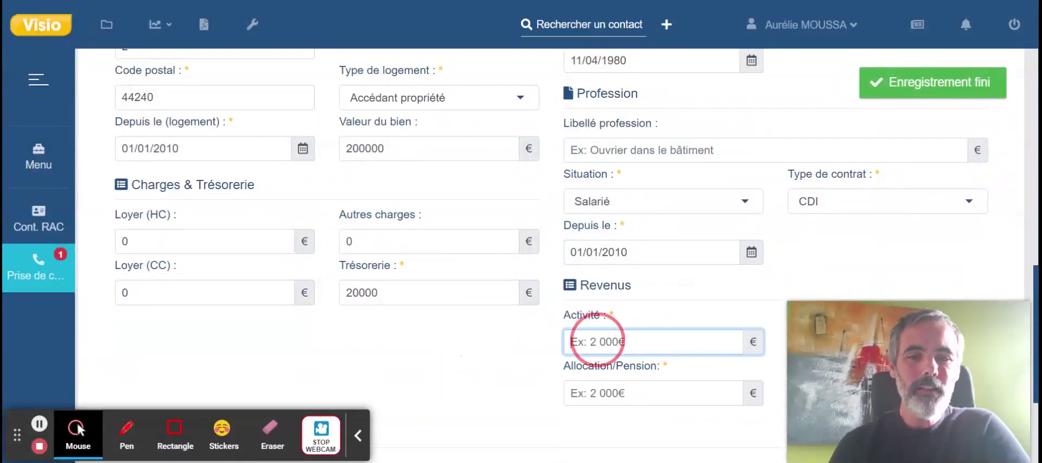
type("2000")
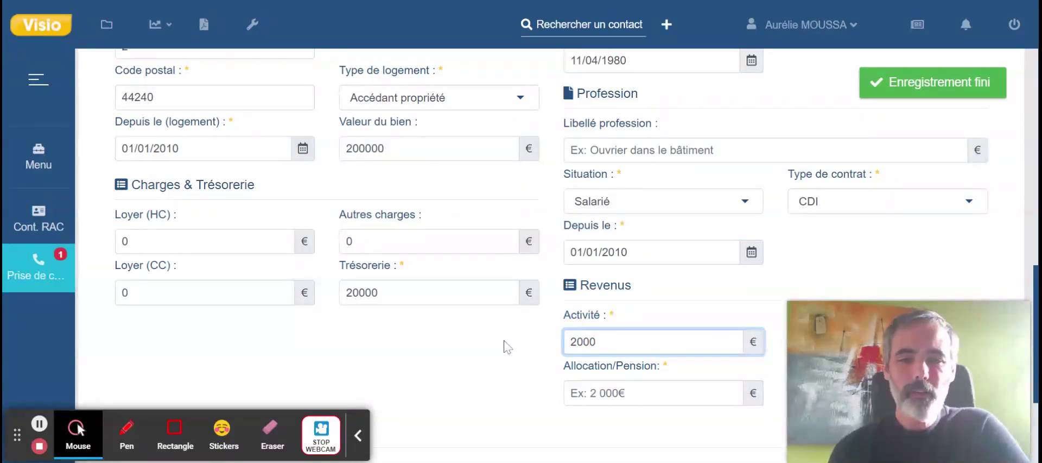
left_click(504, 343)
scroll(521, 337, "down", 1)
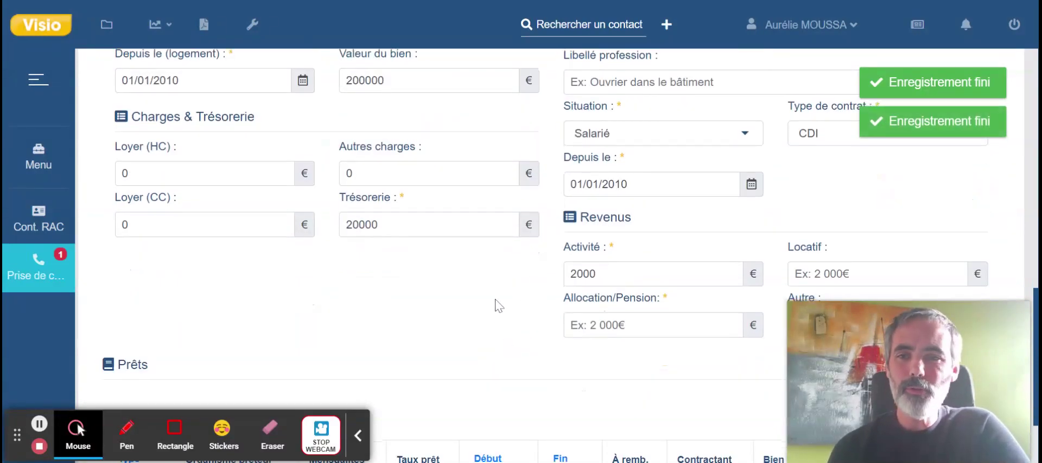
scroll(499, 306, "down", 1)
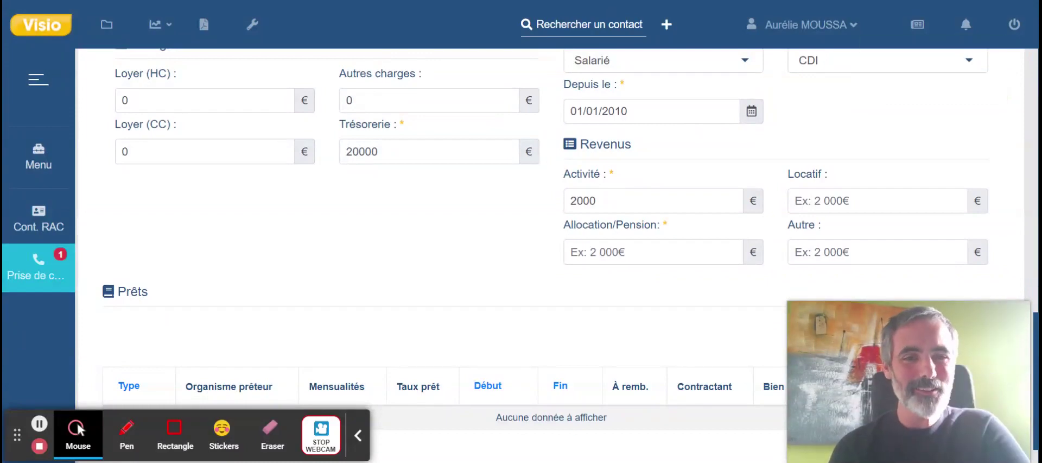
scroll(543, 326, "down", 1)
Save the contact with the Enregistrer button at the bottom of the form.
mouse_move(893, 378)
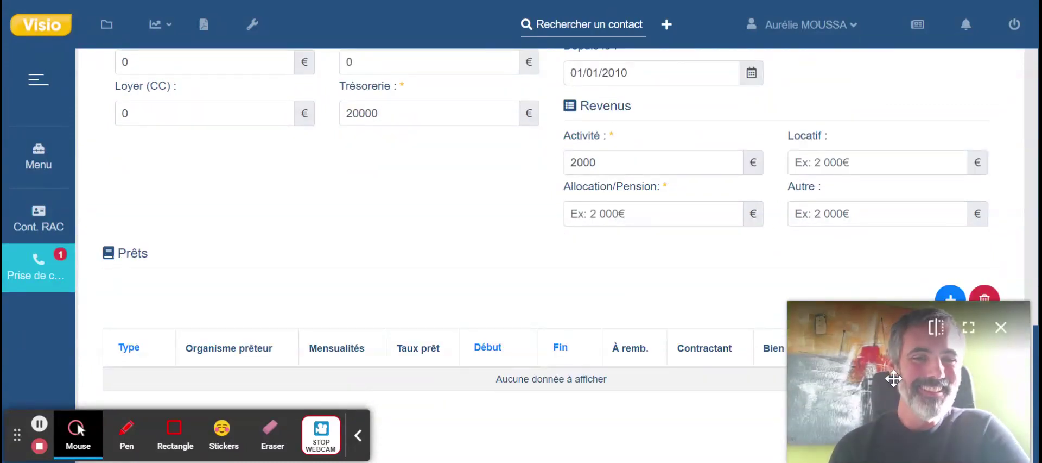
left_click_drag(894, 378, 303, 208)
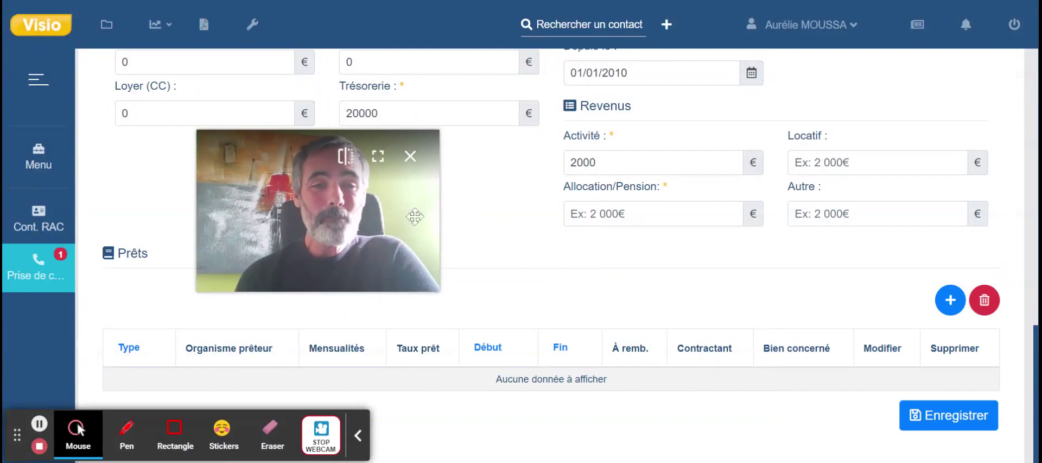
scroll(603, 301, "up", 5)
scroll(603, 301, "down", 5)
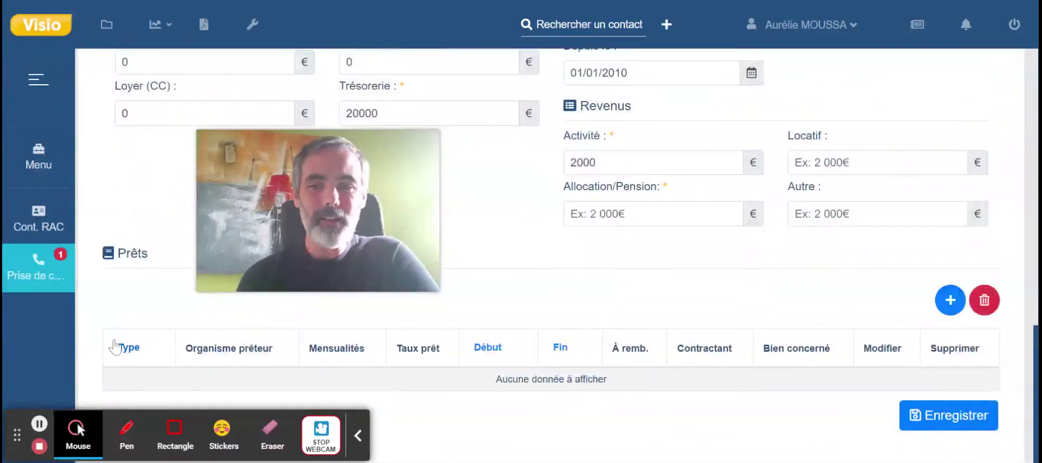
scroll(700, 306, "up", 3)
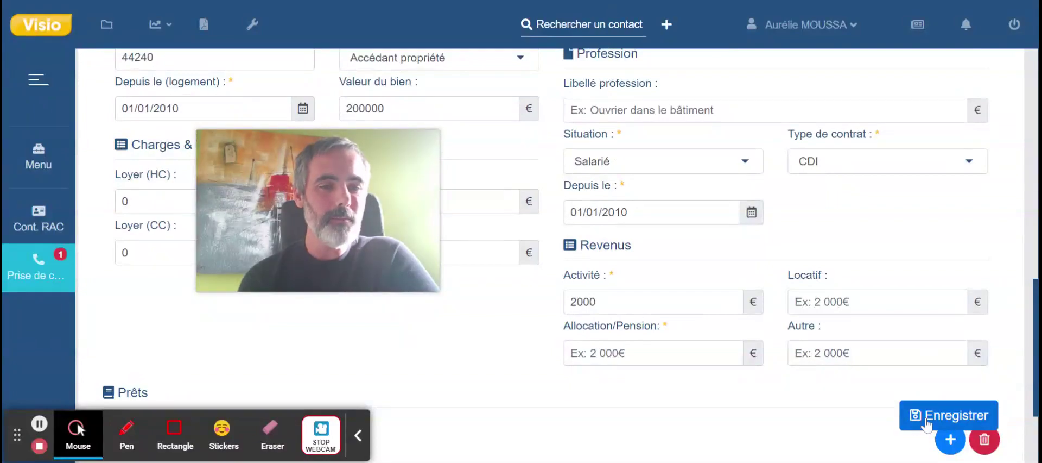
scroll(701, 282, "up", 5)
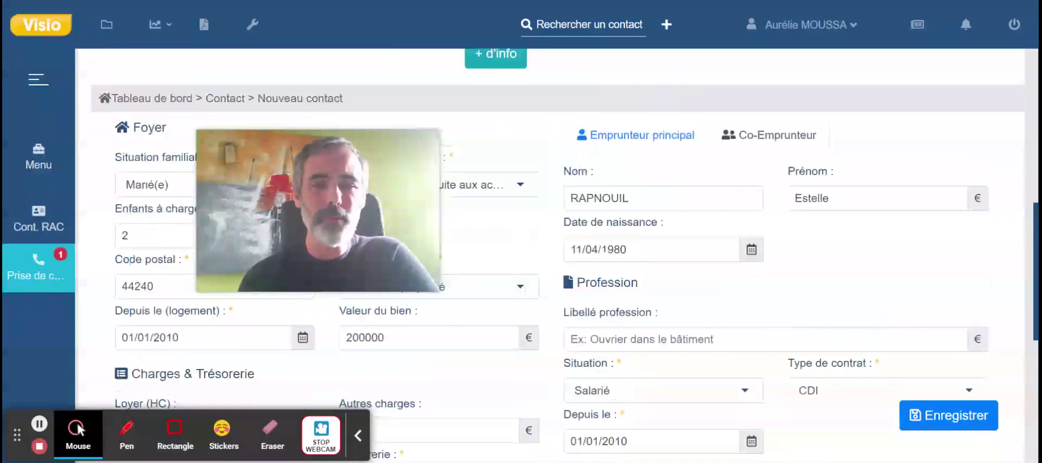
scroll(700, 283, "down", 1)
scroll(948, 418, "down", 3)
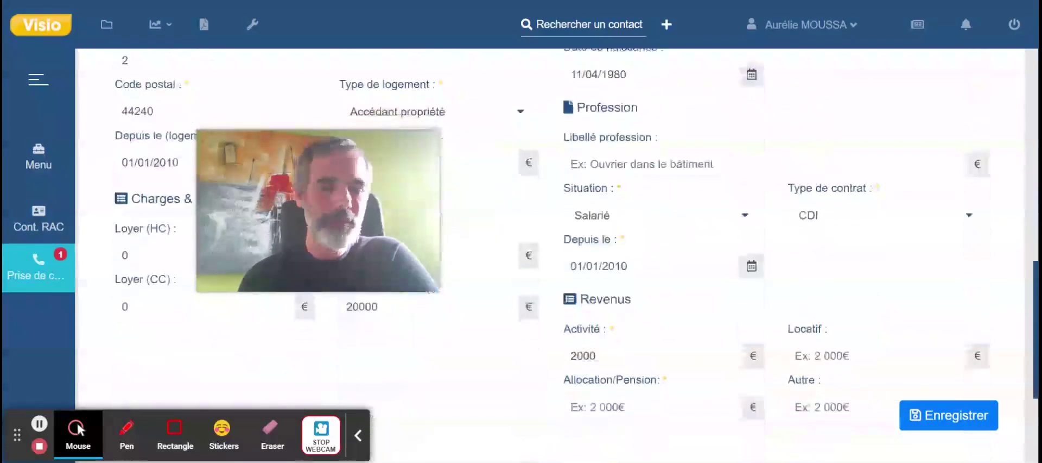
left_click(951, 431)
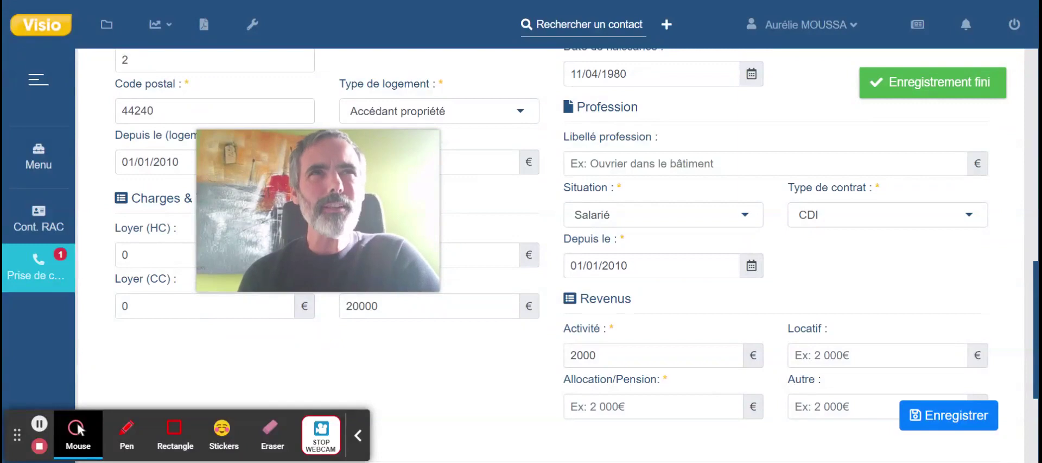
scroll(452, 242, "down", 2)
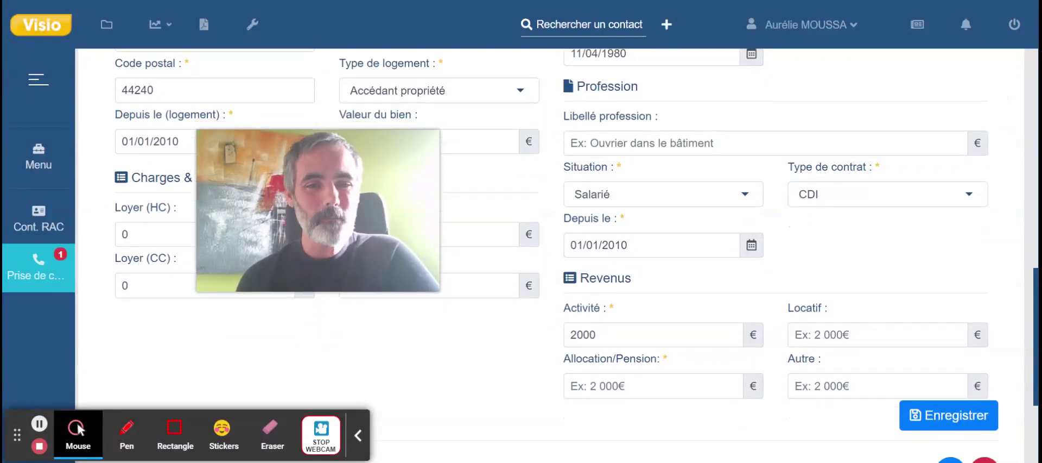
scroll(452, 242, "up", 3)
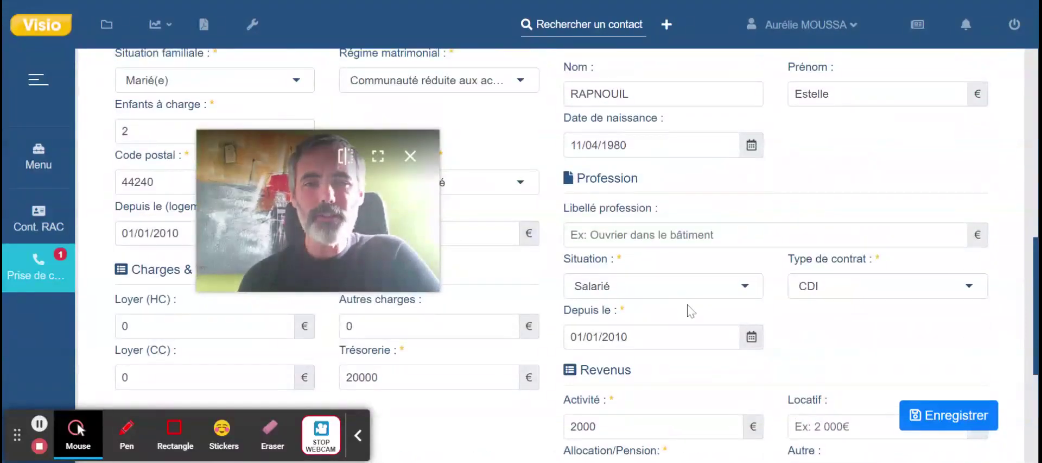
scroll(689, 306, "up", 2)
scroll(691, 309, "down", 6)
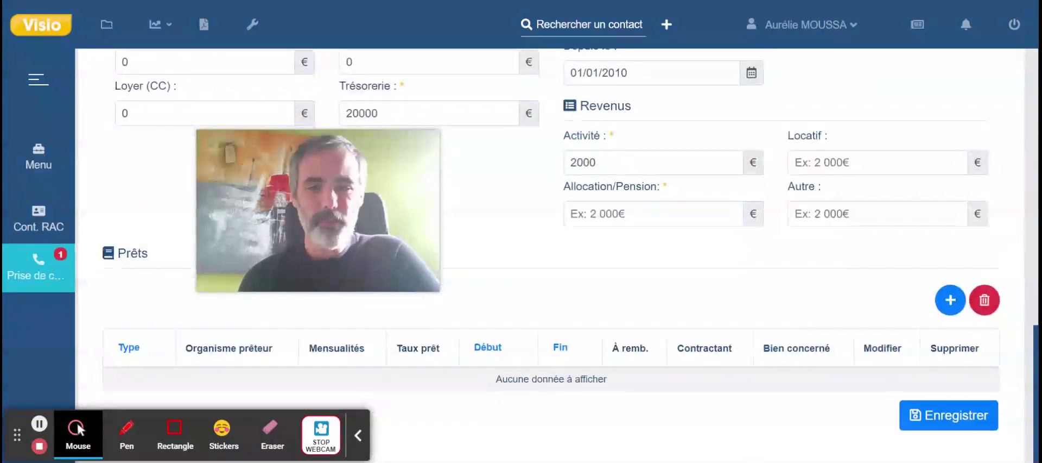
Add a Prêt immobilier hypothécaire loan with Banque inchauspe as the lender.
left_click(947, 301)
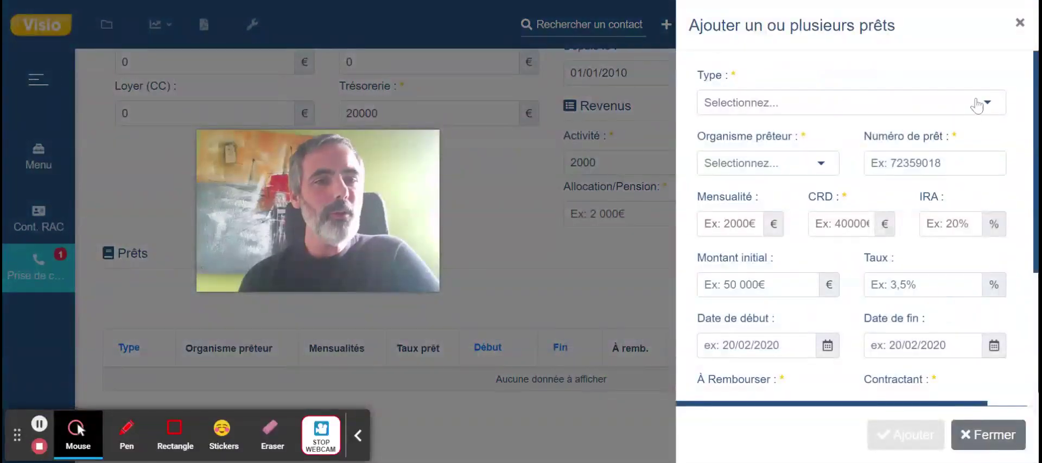
left_click(977, 104)
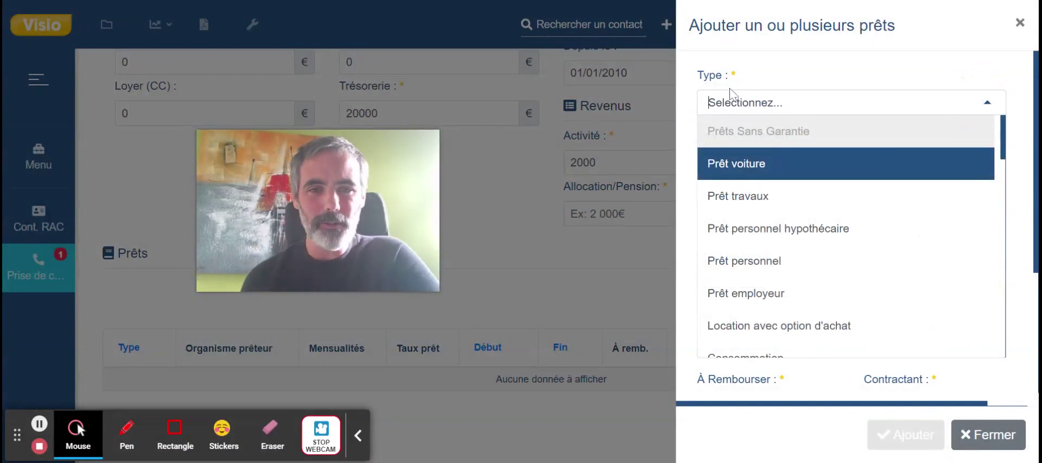
scroll(735, 259, "down", 4)
scroll(798, 261, "down", 4)
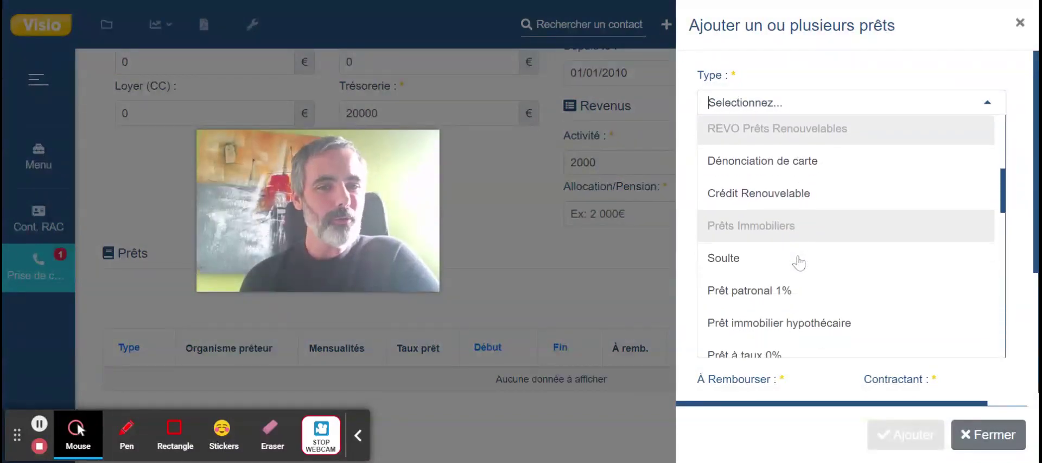
left_click(817, 178)
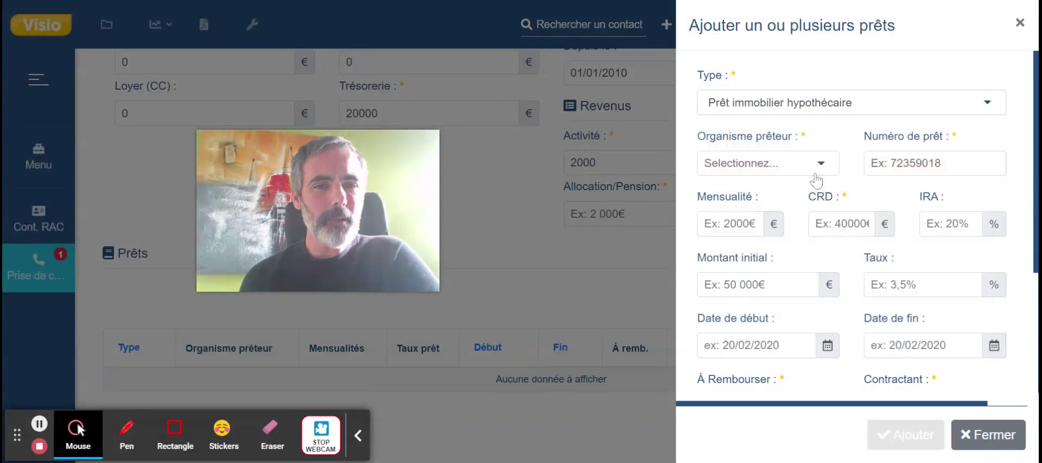
left_click(819, 178)
scroll(749, 304, "down", 5)
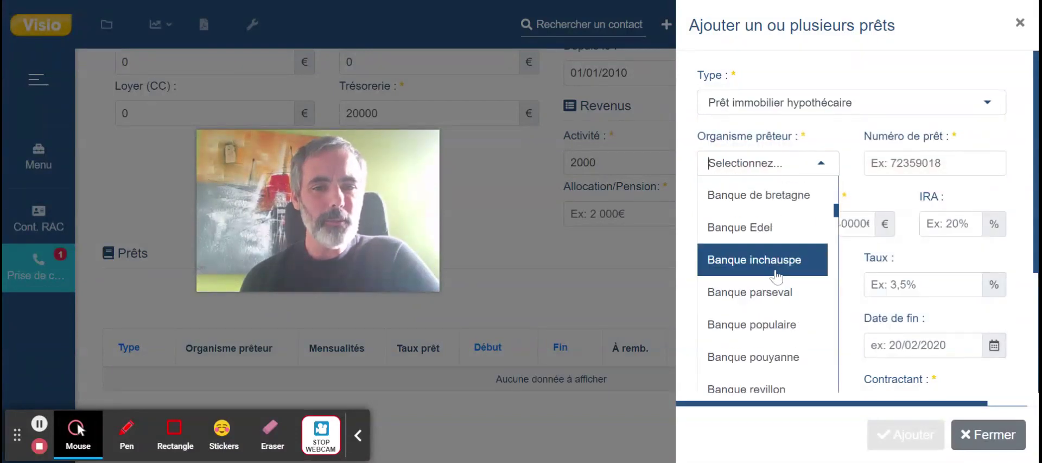
left_click(782, 270)
Enter loan number 1, 1200 monthly, 80000 outstanding, to be repaid, for both borrowers.
left_click(919, 160)
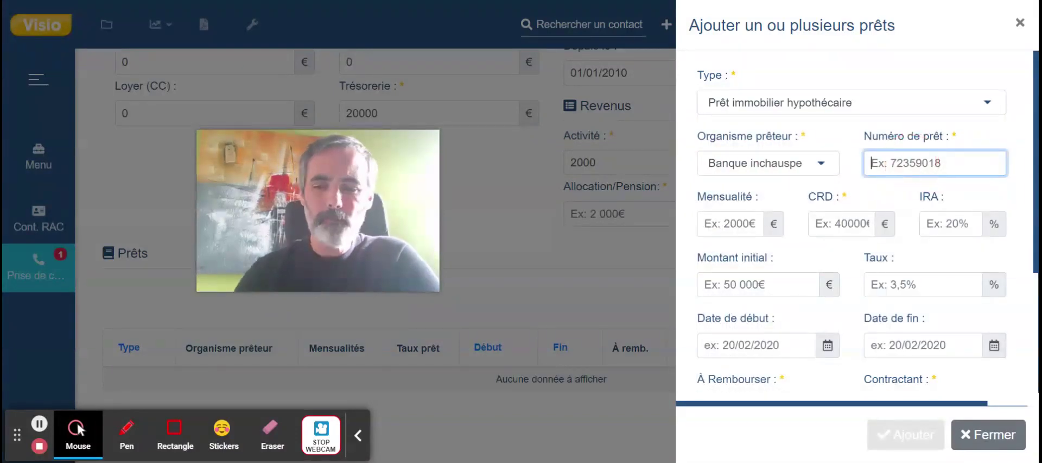
type("1")
key("Tab")
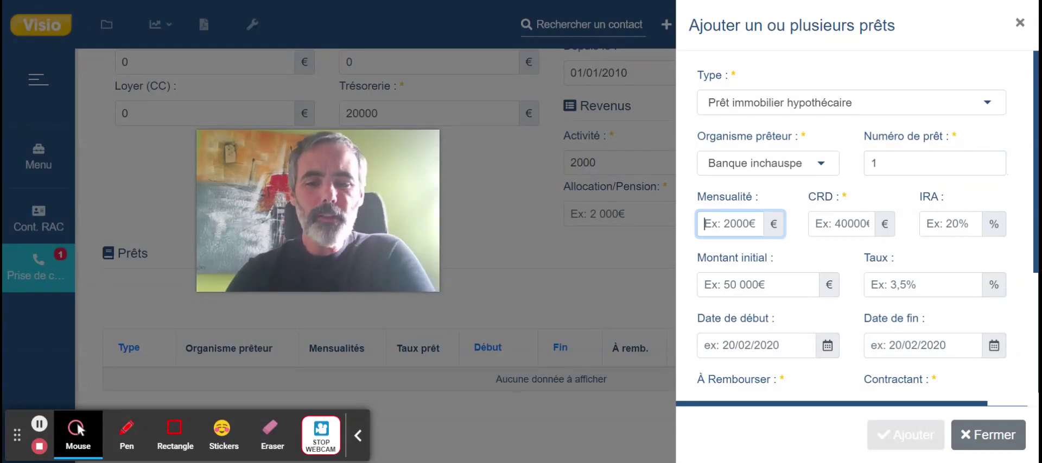
type("1200")
key("Tab")
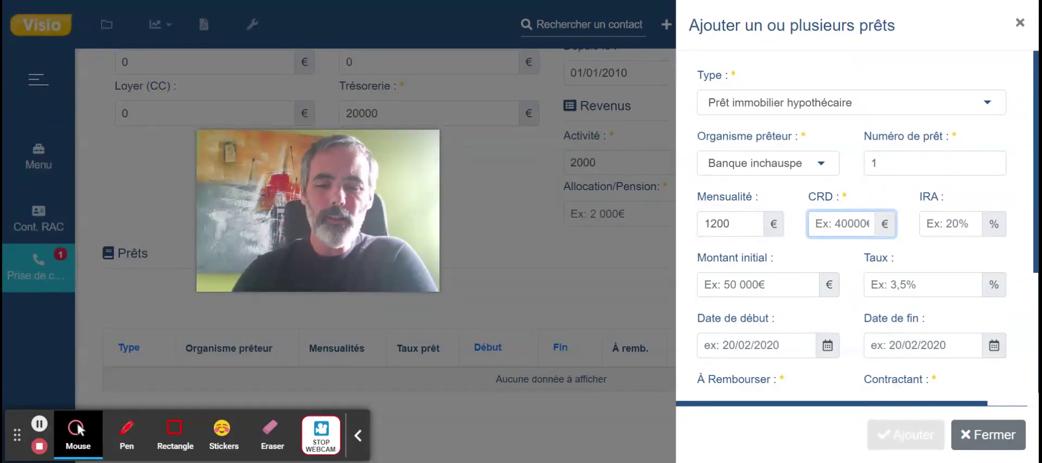
type("80000")
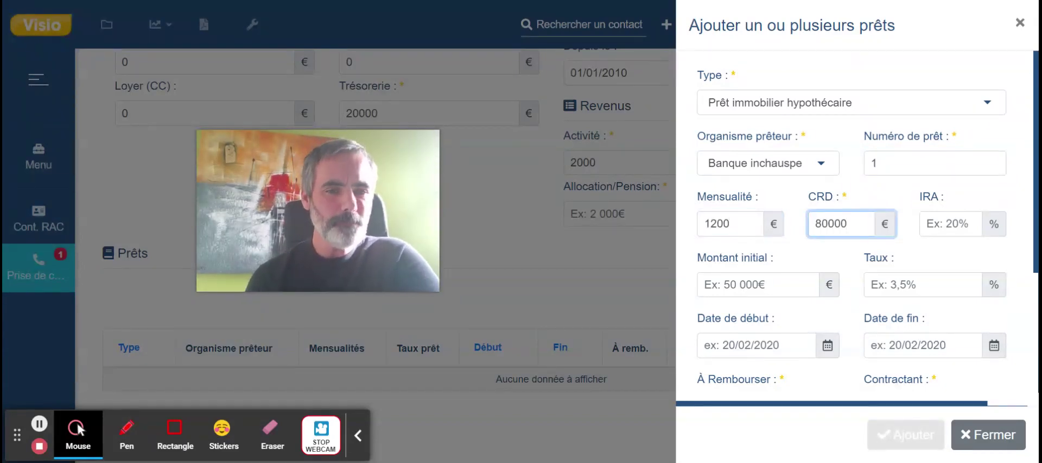
scroll(771, 309, "down", 1)
left_click(752, 352)
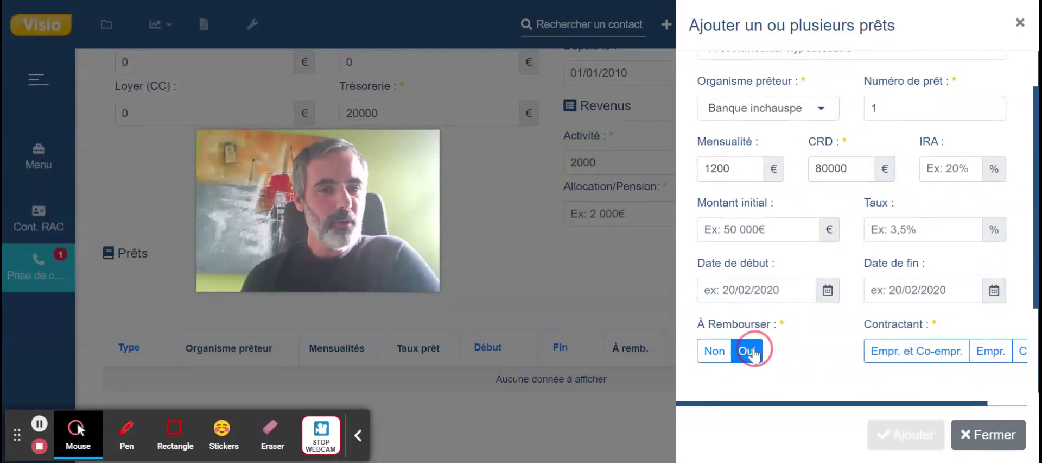
left_click(900, 353)
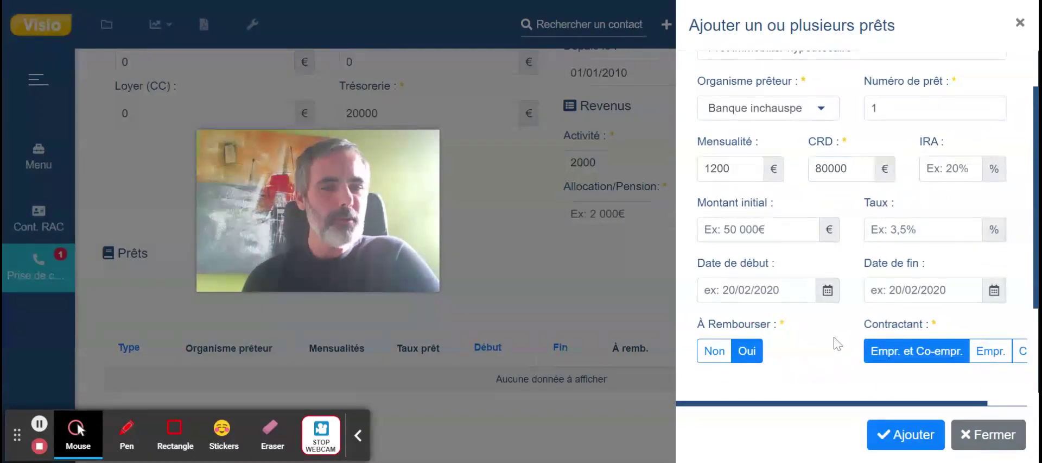
scroll(837, 343, "up", 1)
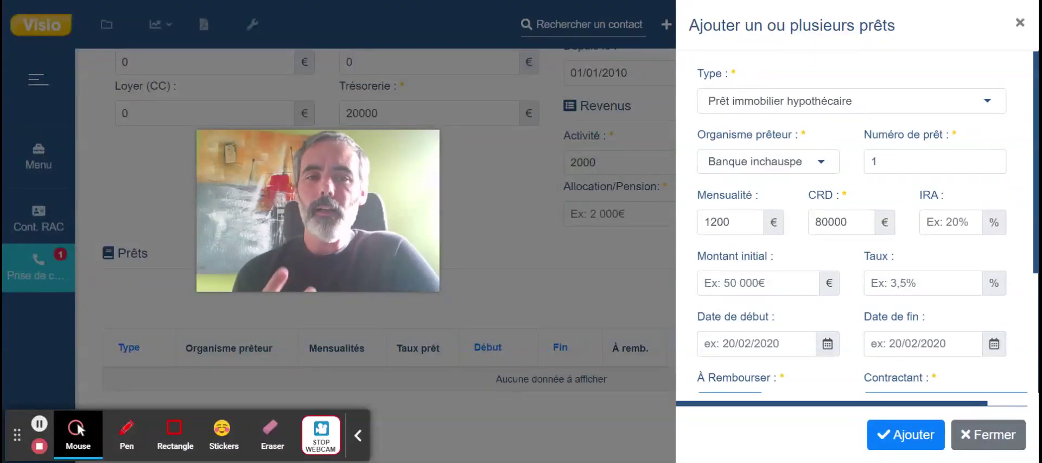
scroll(857, 341, "down", 3)
scroll(858, 341, "down", 1)
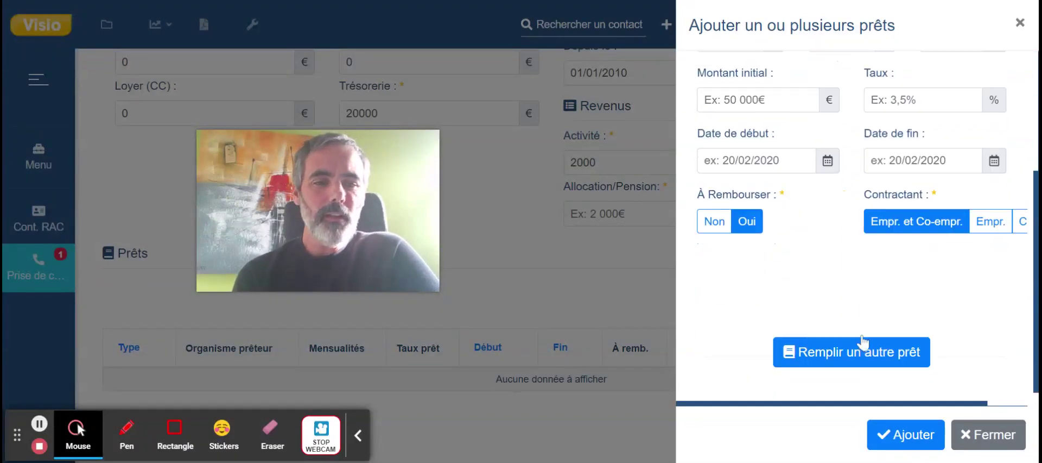
left_click(850, 347)
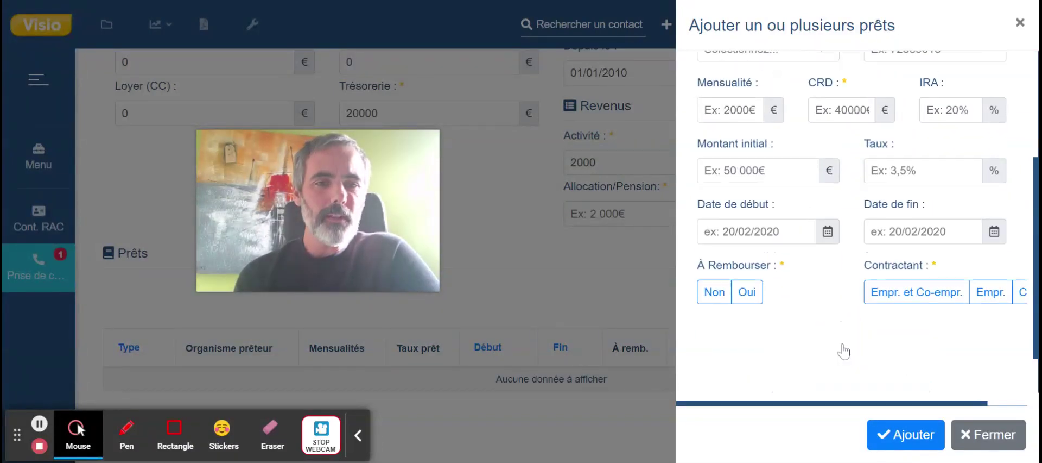
Make the second loan a Prêt personnel with Cetelem as lender.
left_click(924, 163)
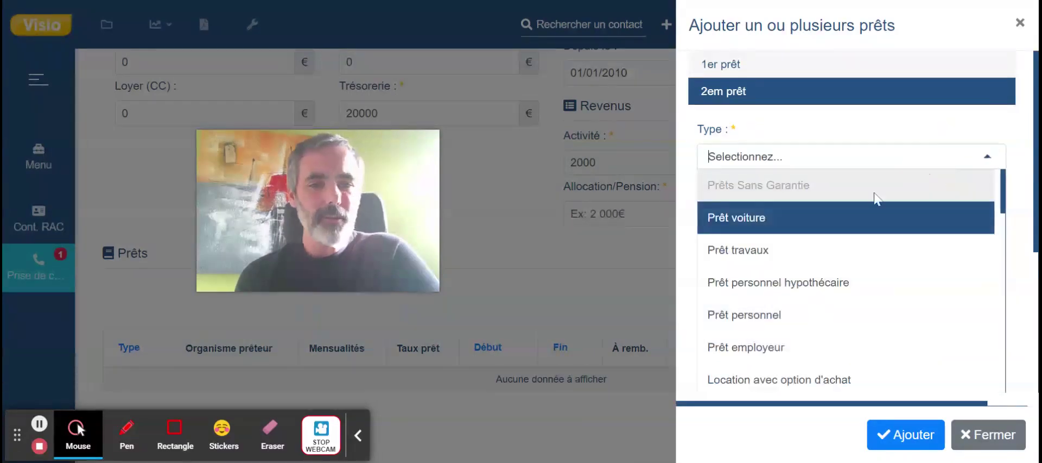
left_click(793, 310)
left_click(784, 216)
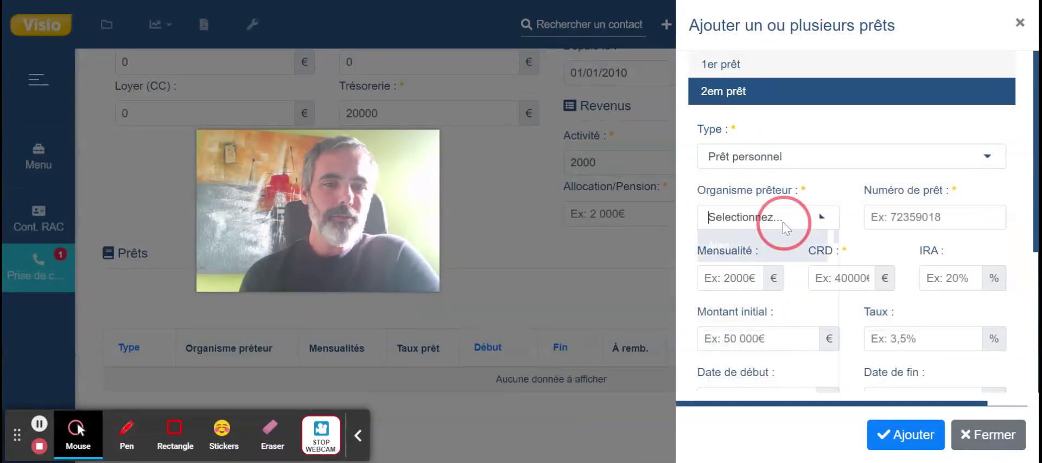
type("CET")
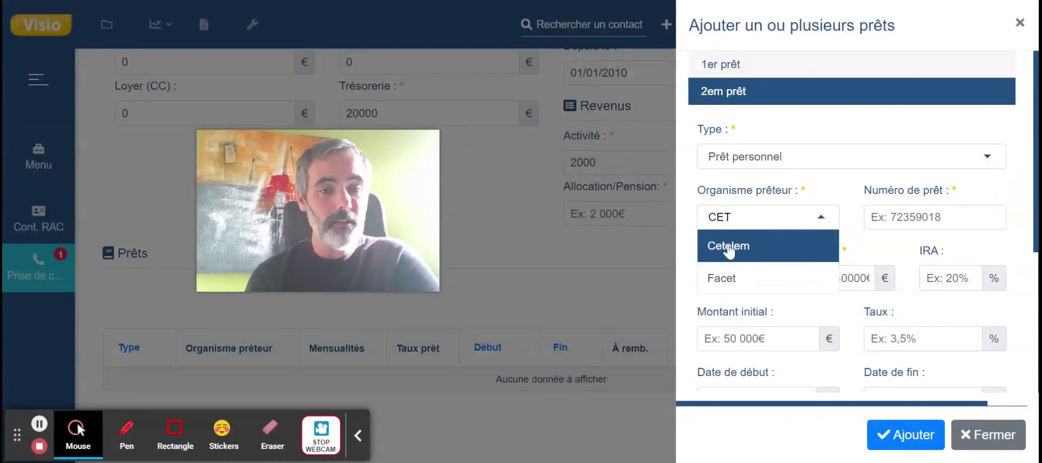
left_click(784, 242)
Enter loan number 2, 600 monthly payment and 40000 outstanding capital.
left_click(935, 217)
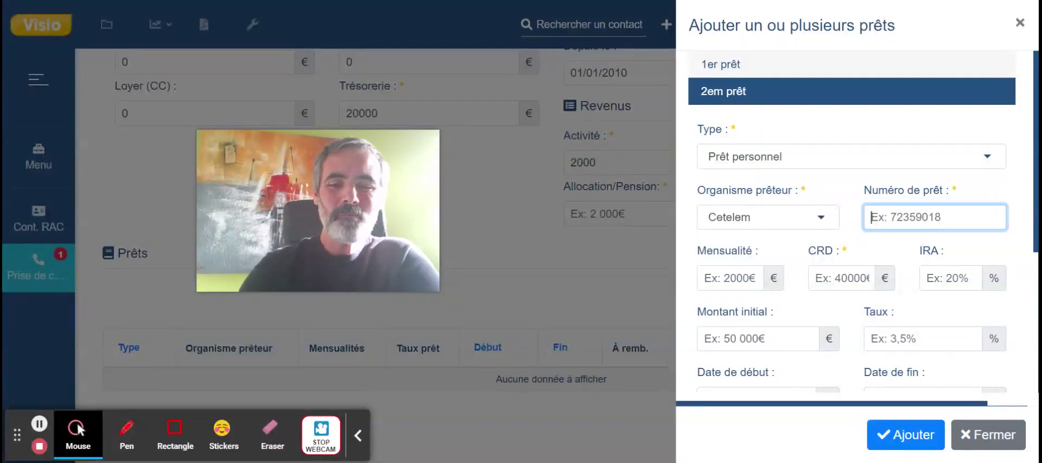
type("2")
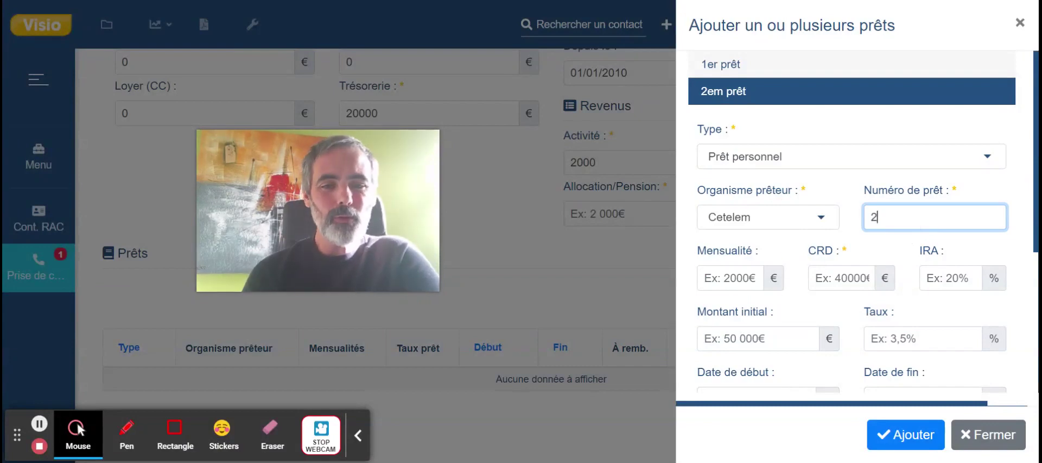
key("Tab")
type("600")
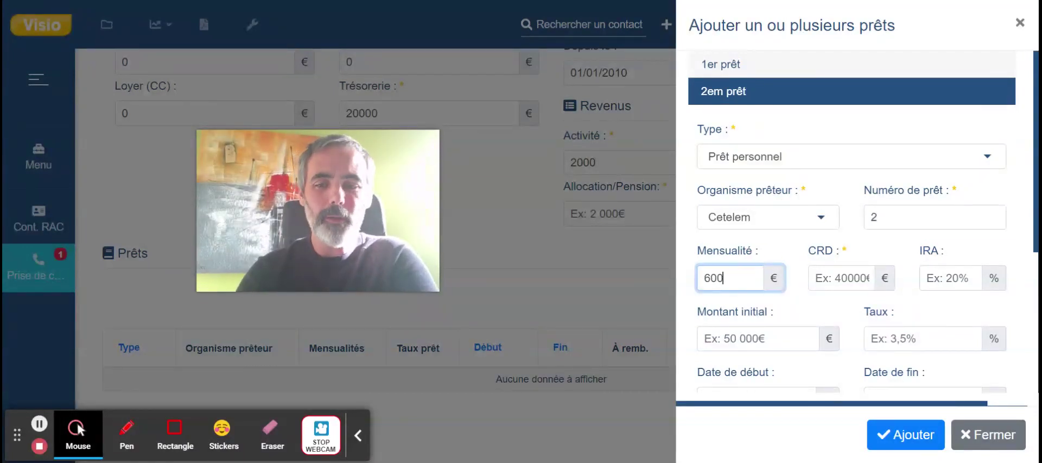
key("Tab")
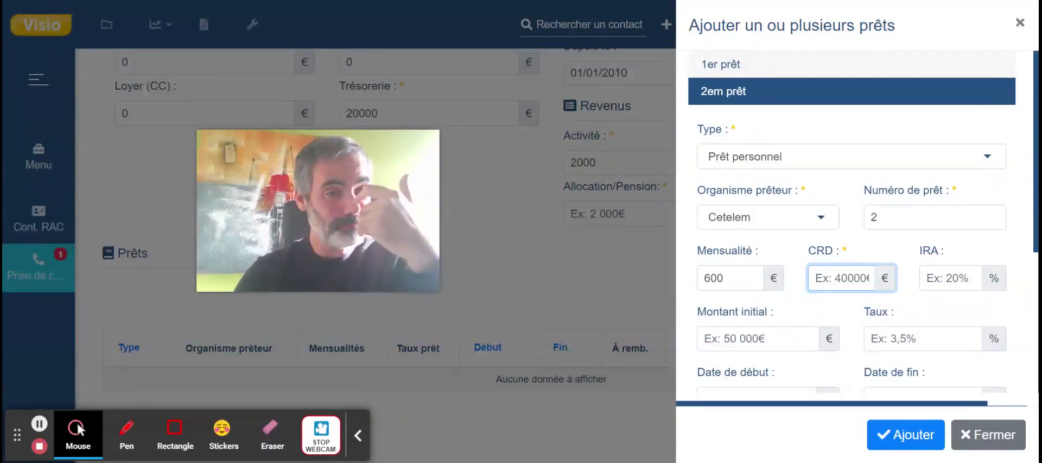
type("4000")
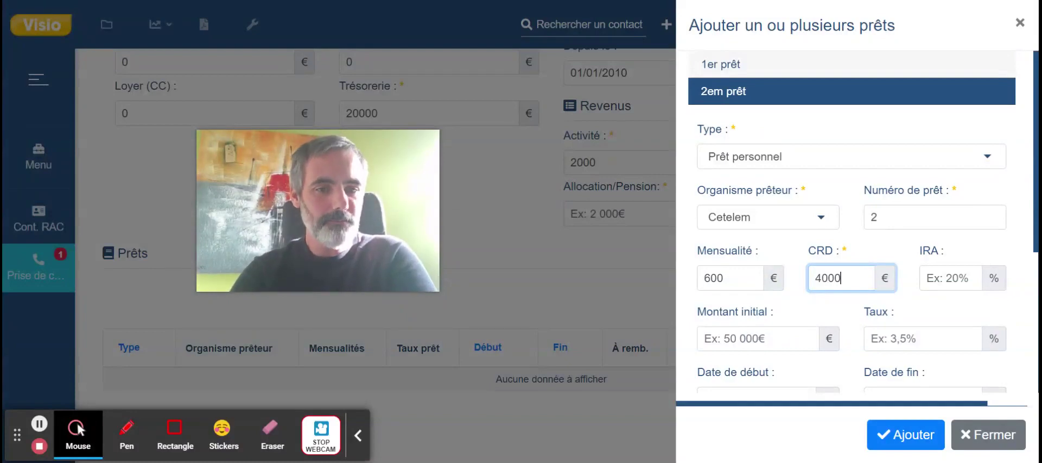
type("0")
Mark it repayable (Oui) for Empr. et Co-empr., then add and confirm both loans.
scroll(755, 294, "down", 3)
left_click(747, 292)
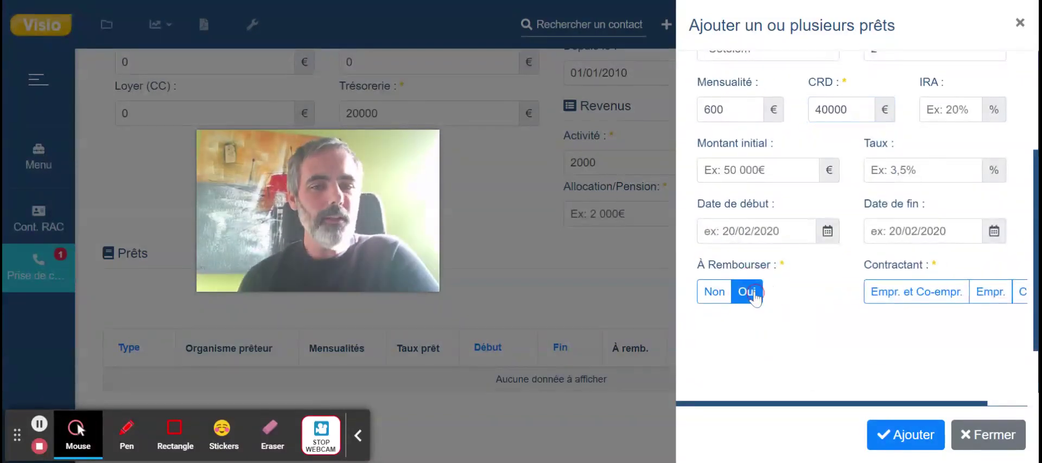
left_click(899, 289)
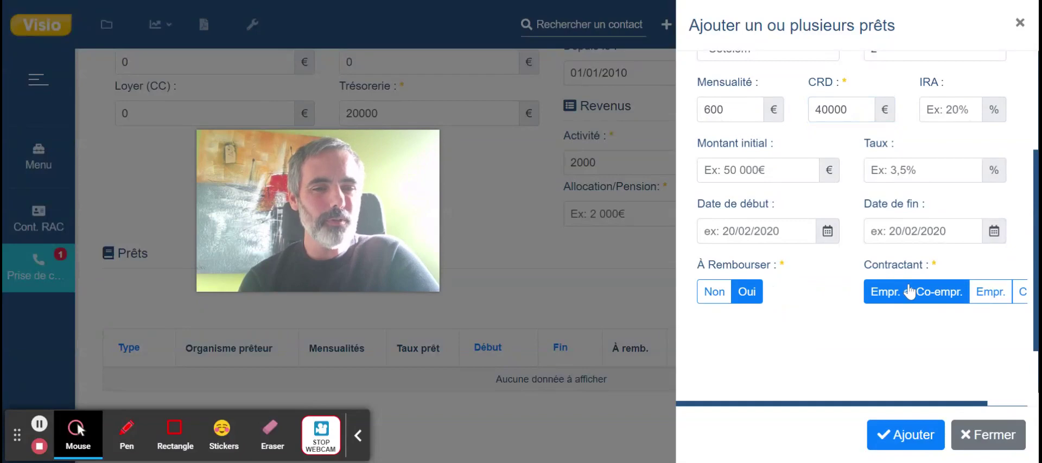
left_click(910, 291)
scroll(826, 334, "down", 1)
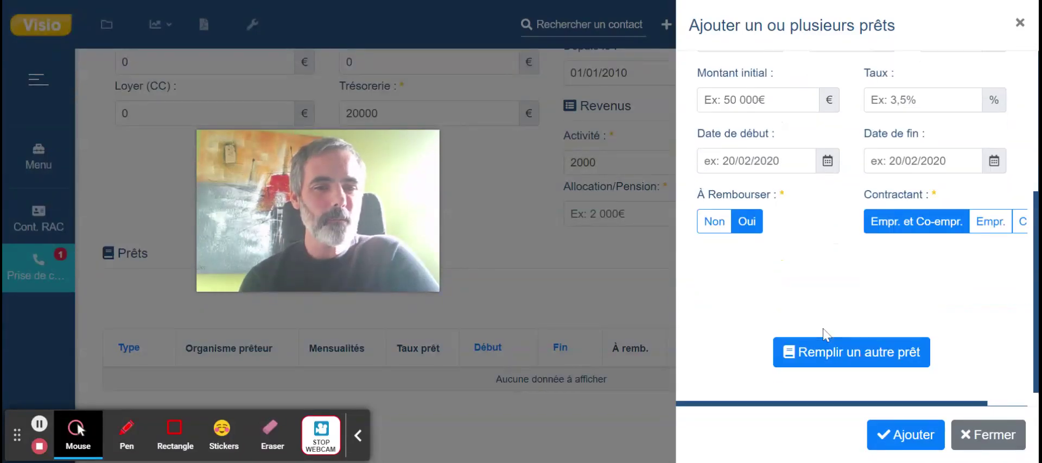
left_click(907, 434)
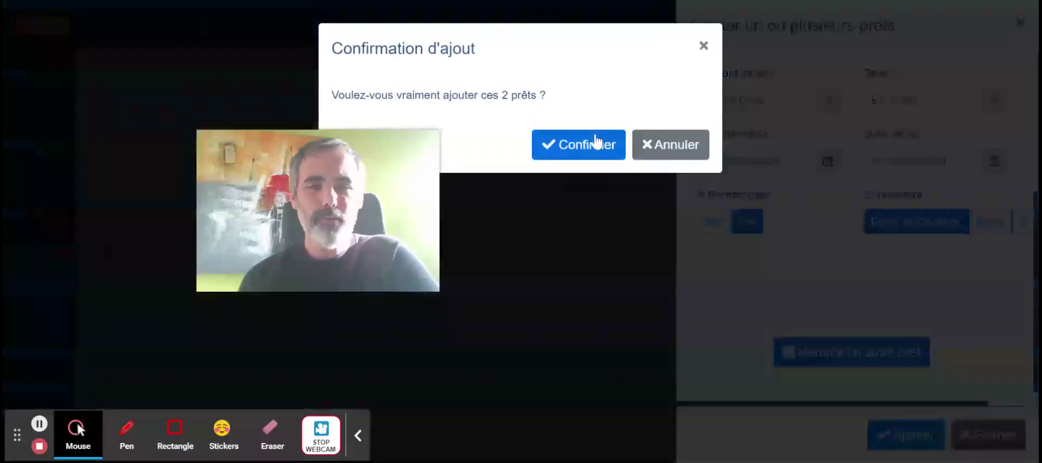
left_click(586, 147)
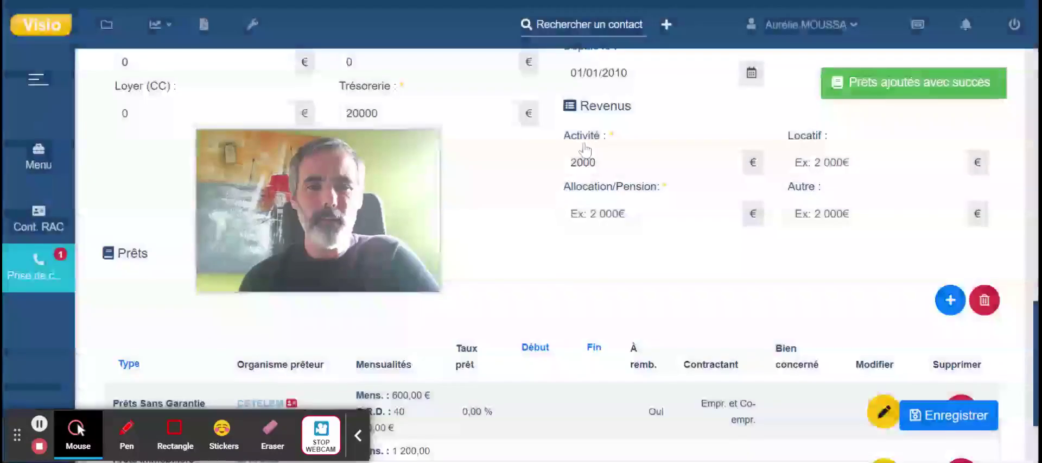
Scroll through the contact file to check the CETELEM personal loan and BANQUE INCHAUSPE property loan.
mouse_move(352, 176)
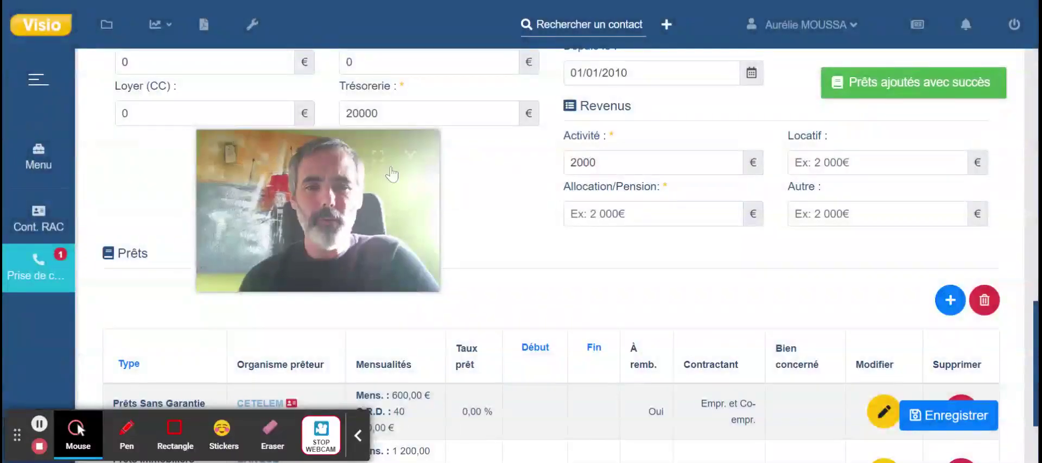
scroll(676, 286, "down", 2)
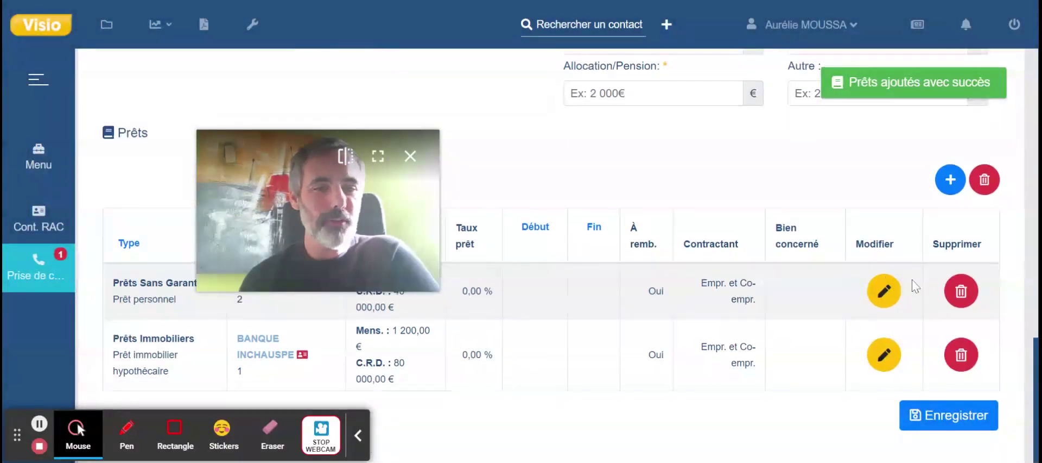
scroll(653, 321, "up", 1)
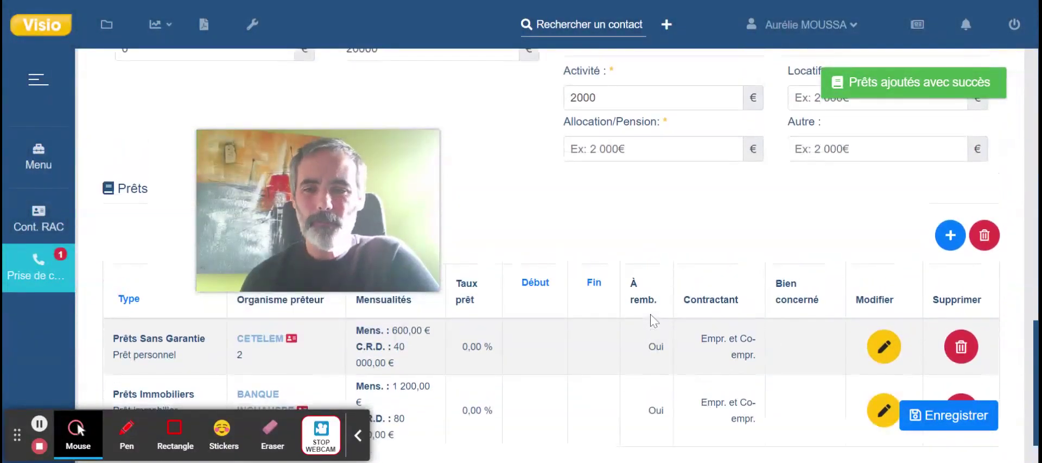
scroll(653, 320, "down", 1)
scroll(654, 320, "up", 1)
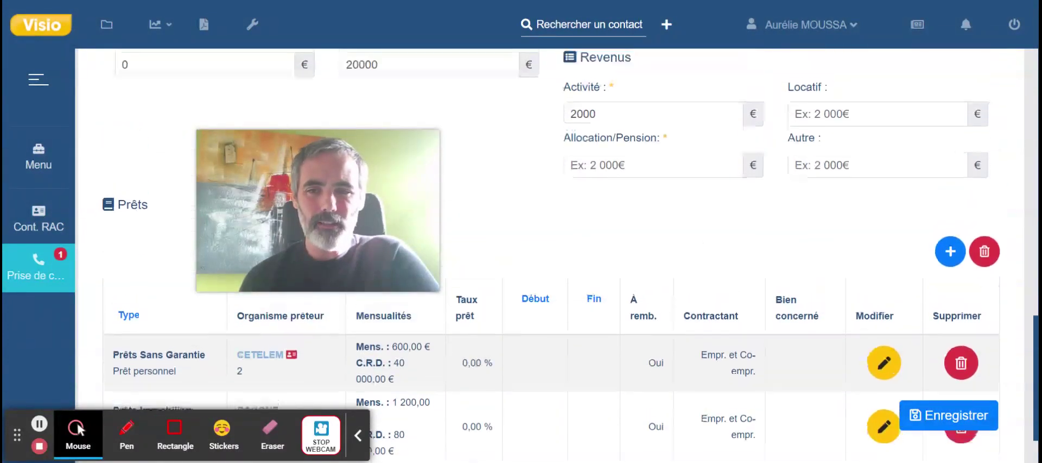
scroll(654, 320, "down", 1)
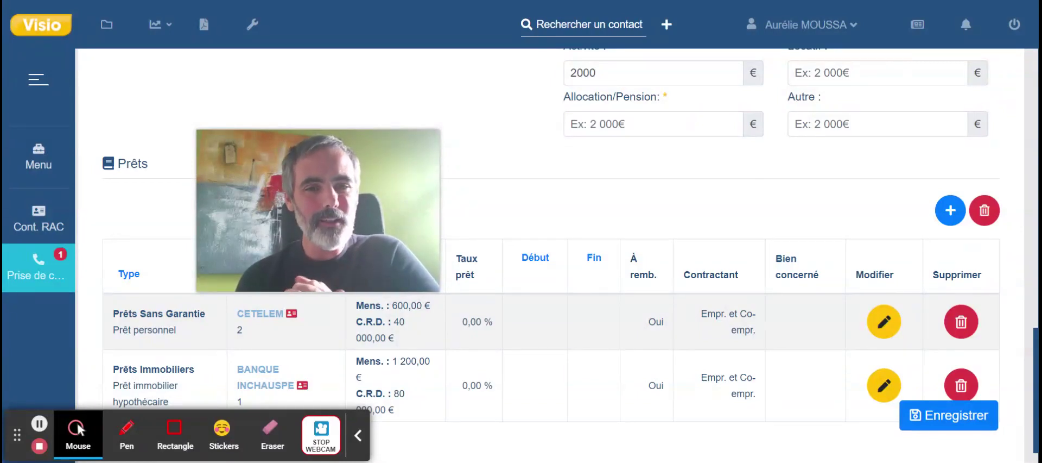
scroll(543, 255, "up", 2)
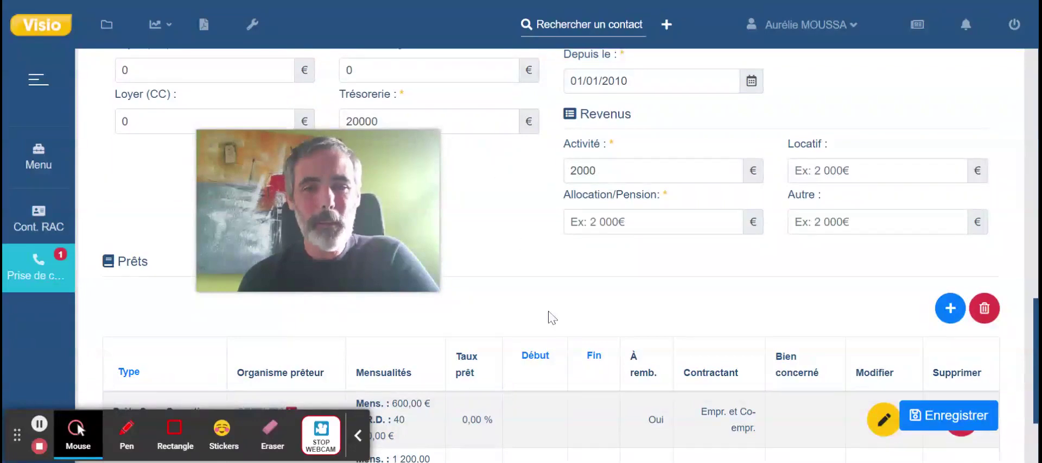
scroll(549, 316, "down", 2)
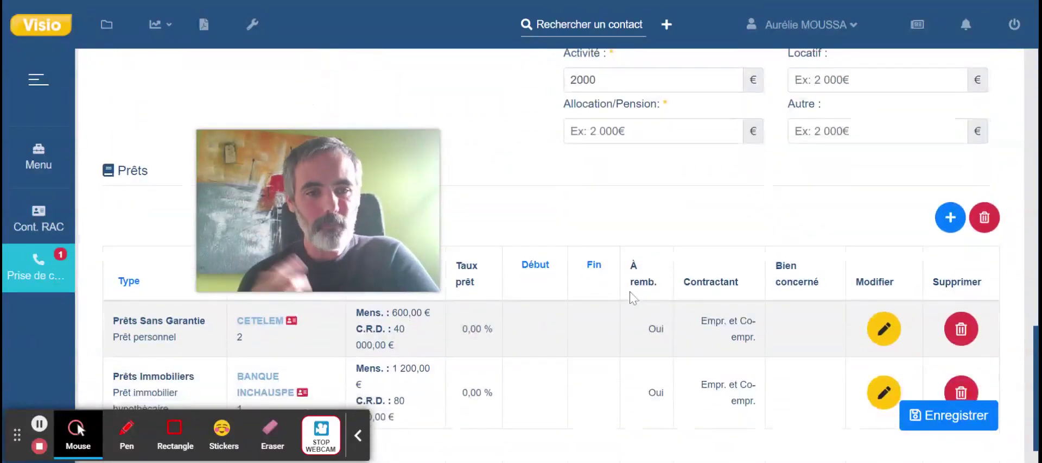
mouse_move(311, 232)
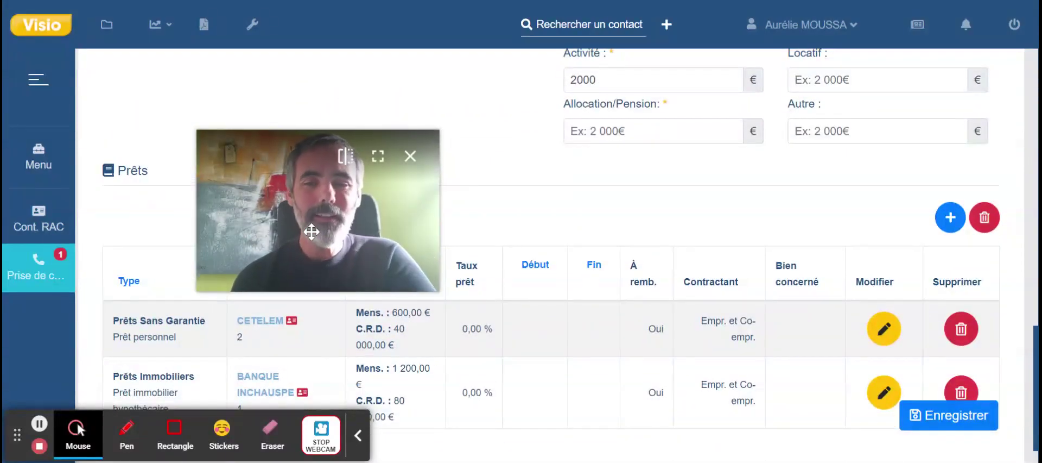
left_click_drag(311, 232, 912, 407)
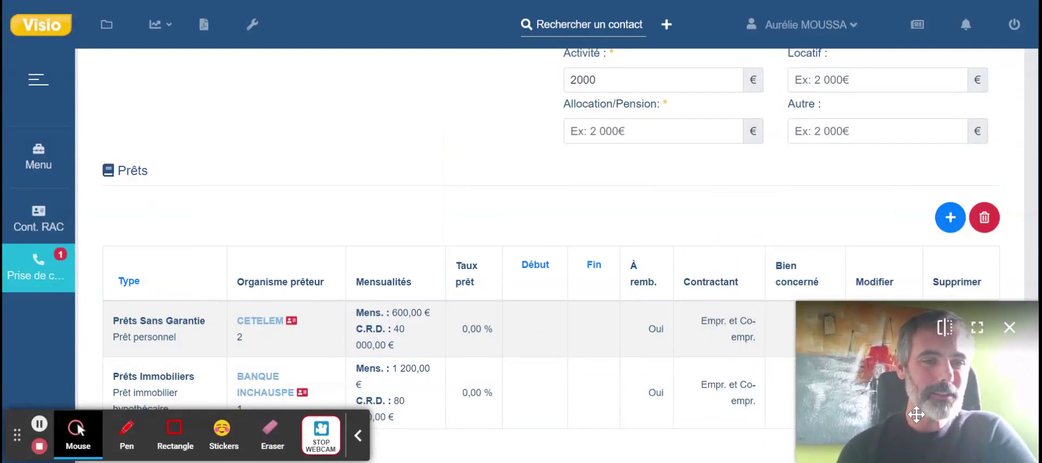
scroll(629, 191, "up", 3)
scroll(633, 190, "up", 8)
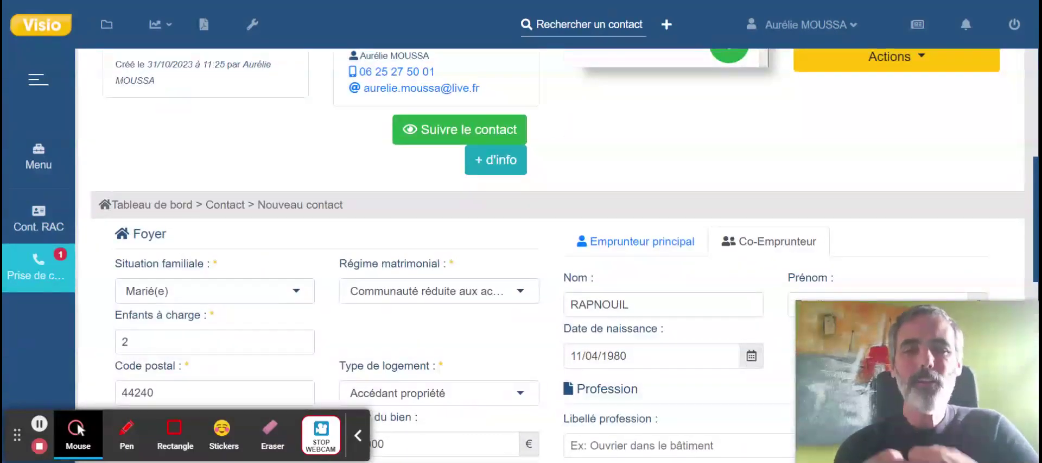
scroll(747, 163, "up", 3)
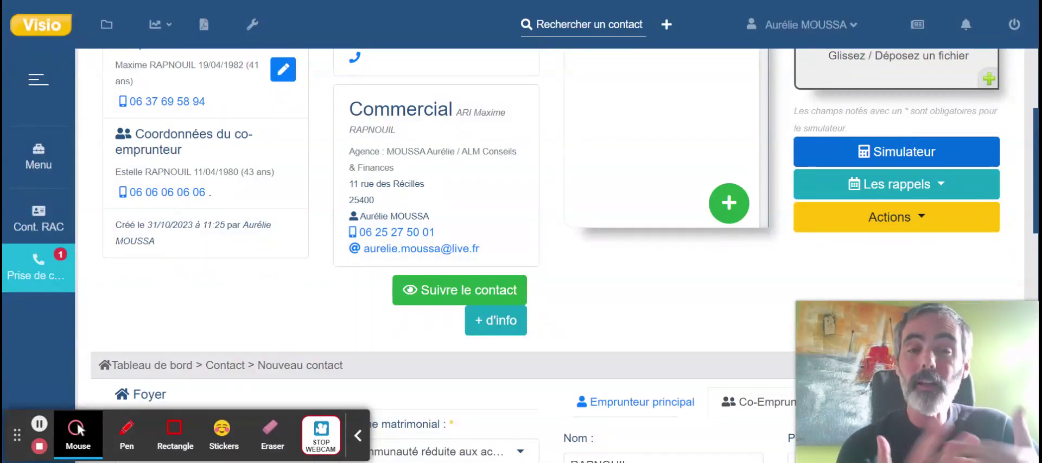
scroll(542, 256, "up", 3)
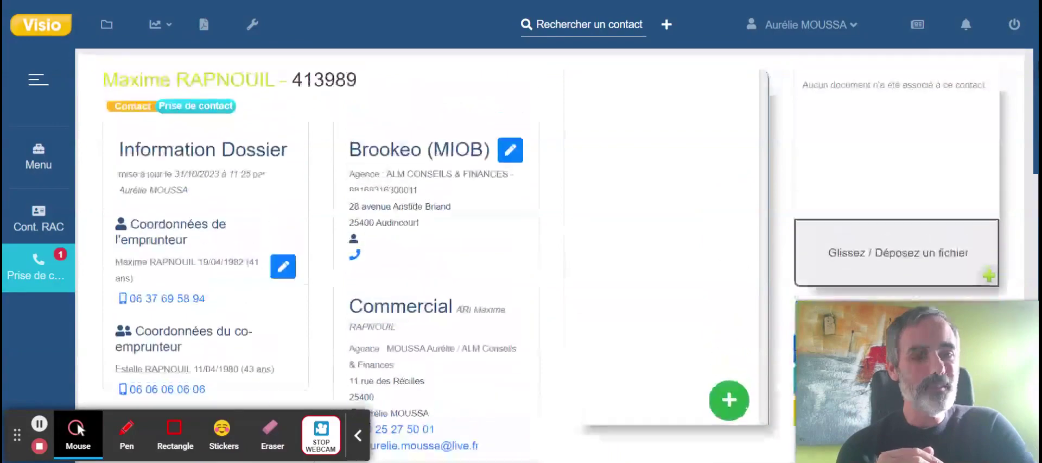
scroll(542, 256, "down", 5)
scroll(912, 158, "up", 1)
mouse_move(912, 155)
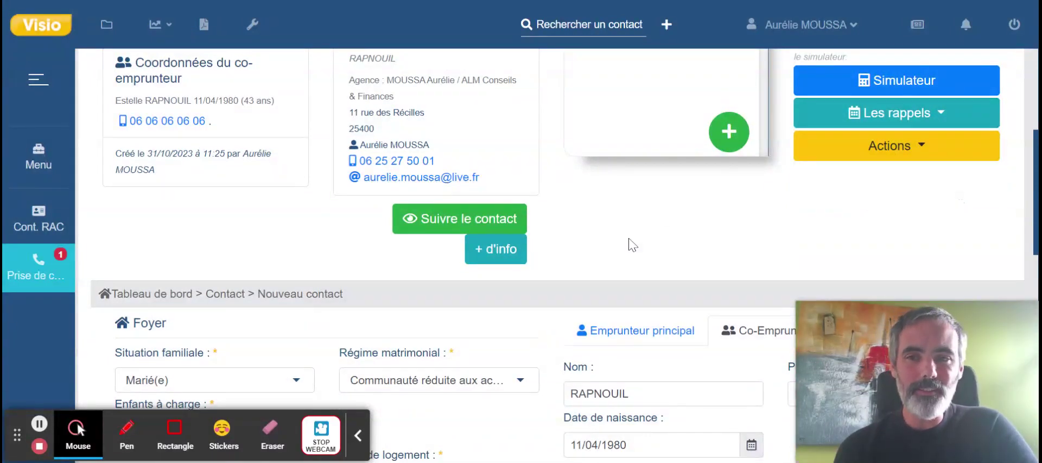
scroll(629, 241, "down", 2)
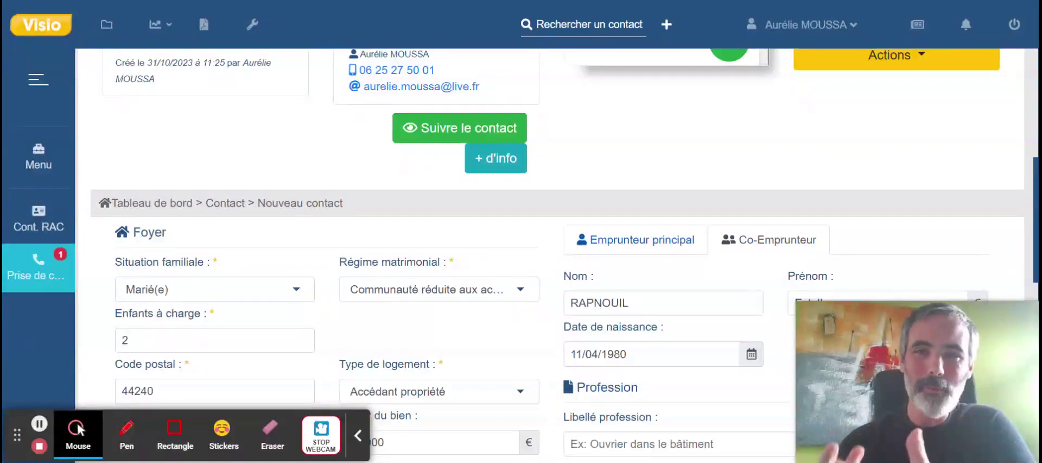
scroll(565, 256, "up", 4)
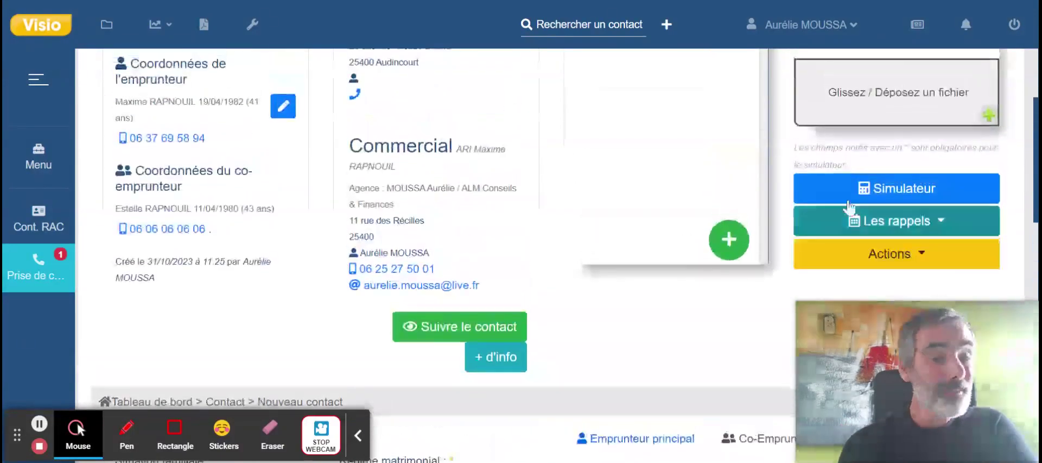
Run the simulator and display the CFCAL BANQUE HYPO 35-year offer cards.
left_click(894, 190)
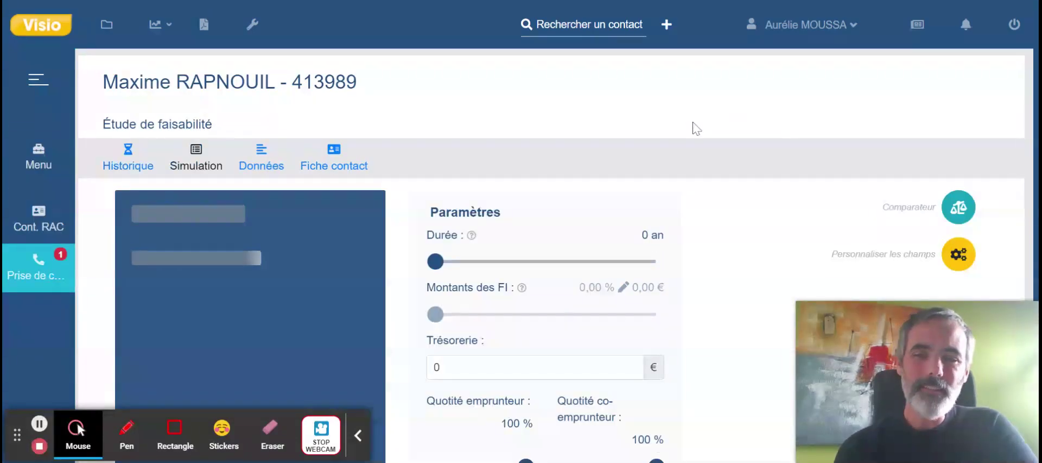
scroll(705, 263, "down", 1)
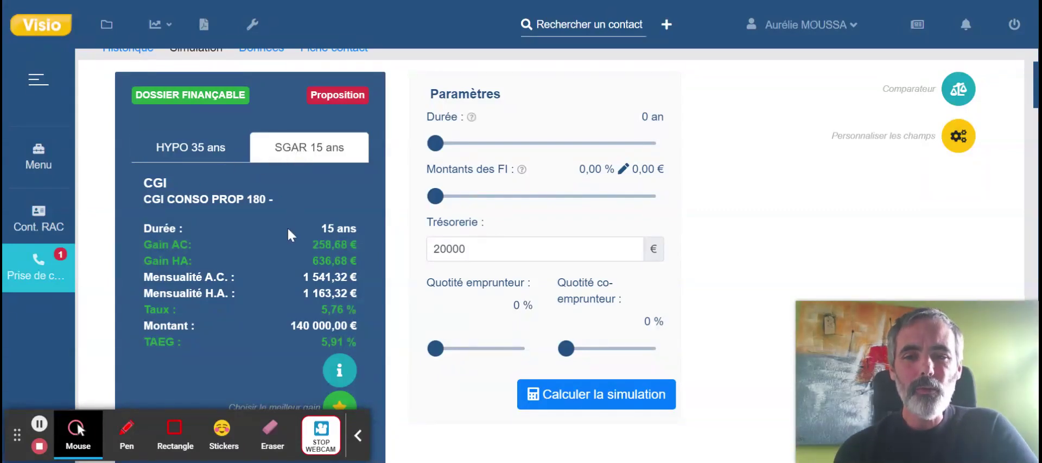
scroll(288, 225, "down", 1)
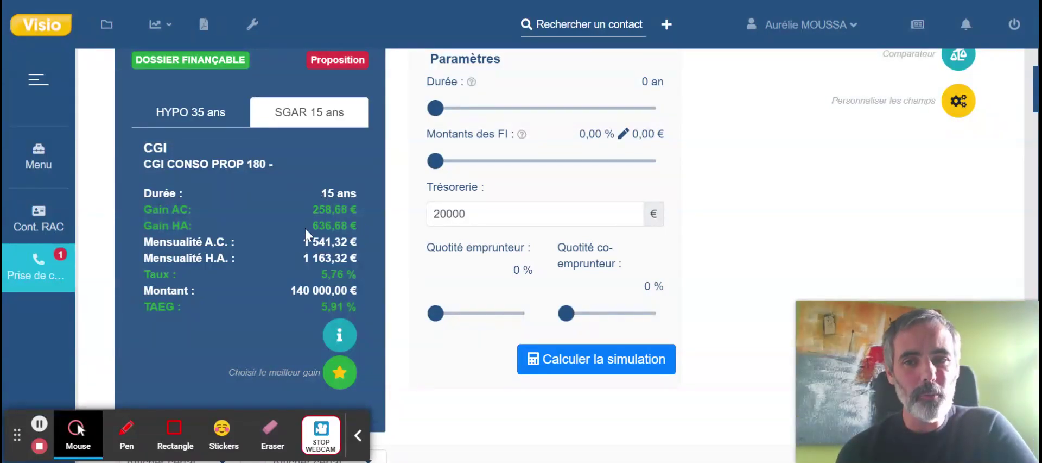
left_click(217, 119)
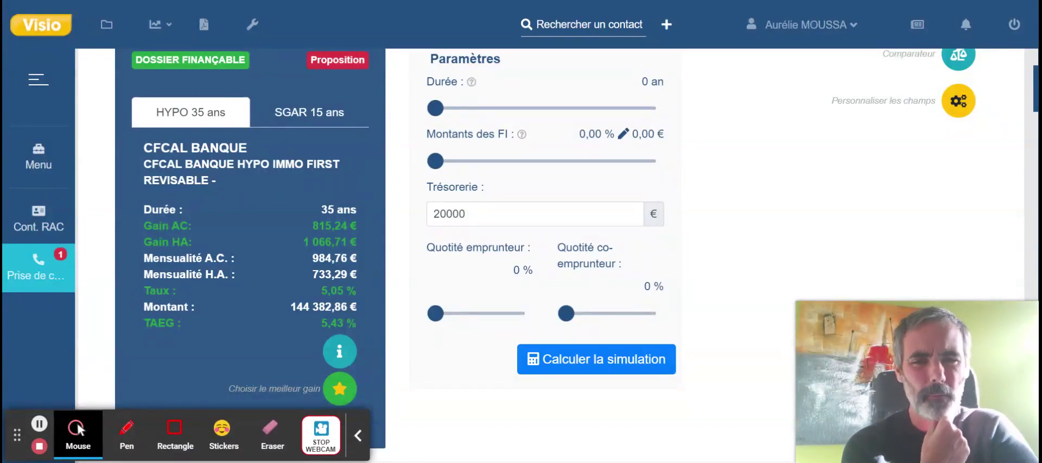
scroll(387, 266, "down", 6)
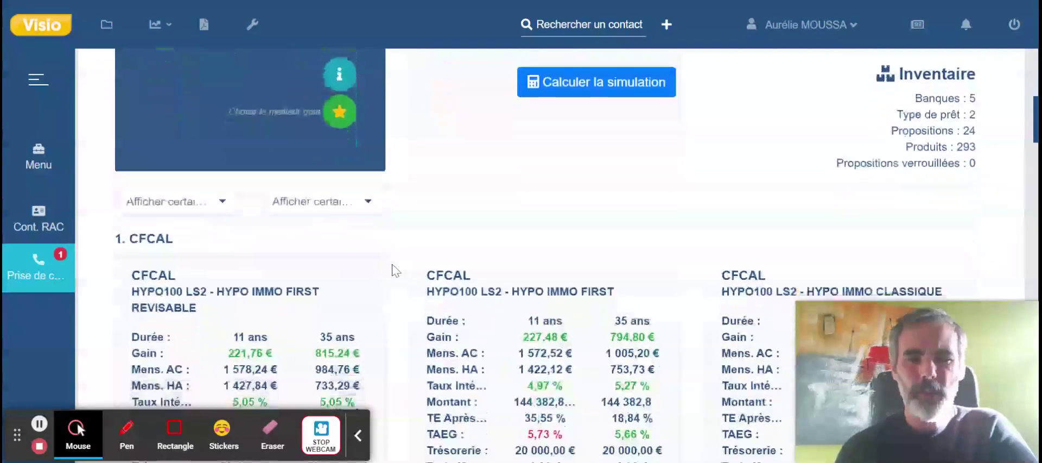
scroll(396, 270, "down", 3)
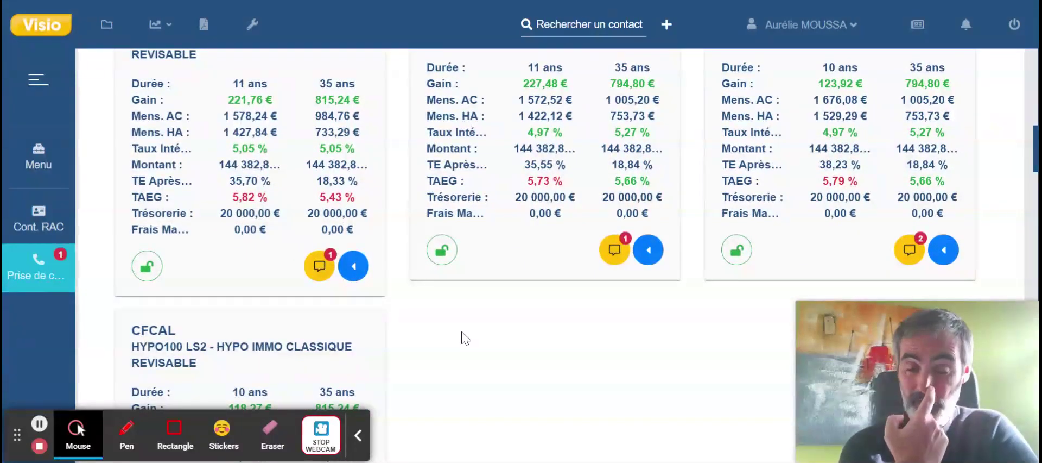
scroll(463, 336, "up", 2)
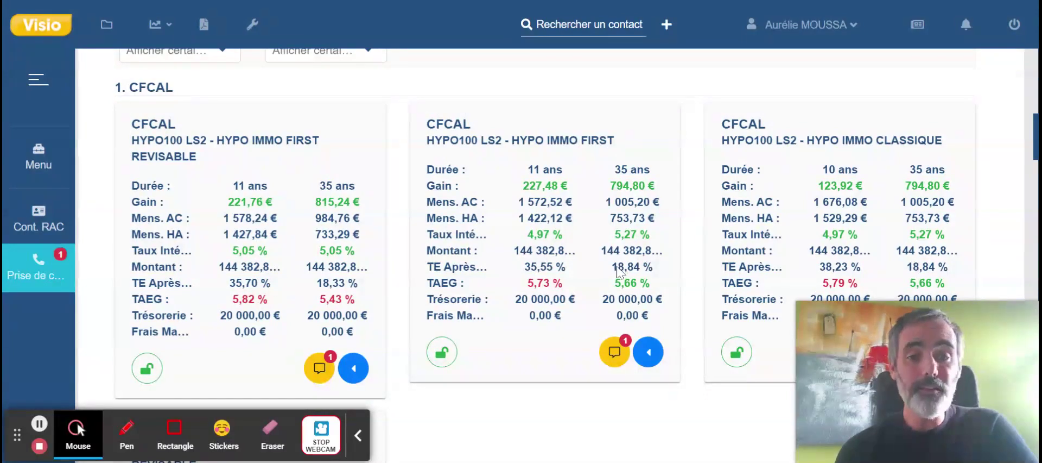
scroll(620, 271, "down", 3)
scroll(579, 345, "up", 2)
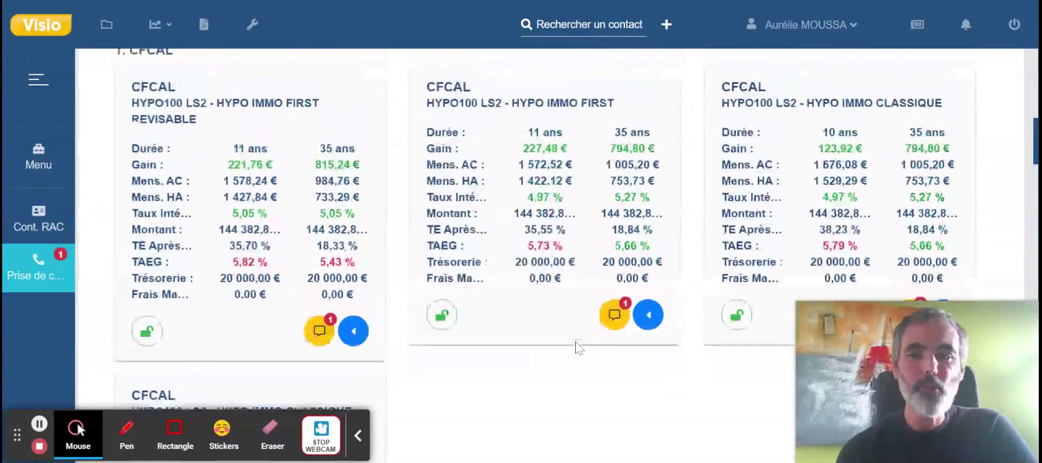
scroll(579, 345, "down", 3)
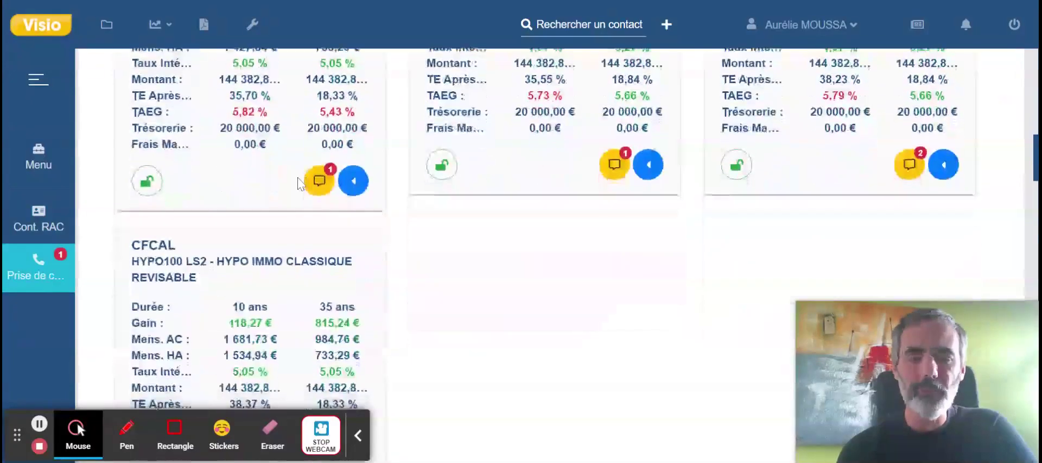
scroll(467, 258, "up", 3)
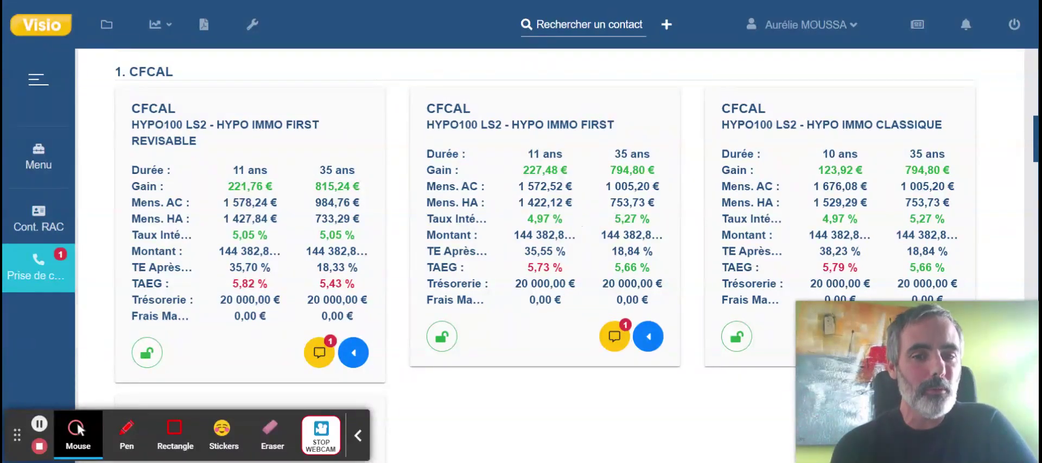
left_click(651, 337)
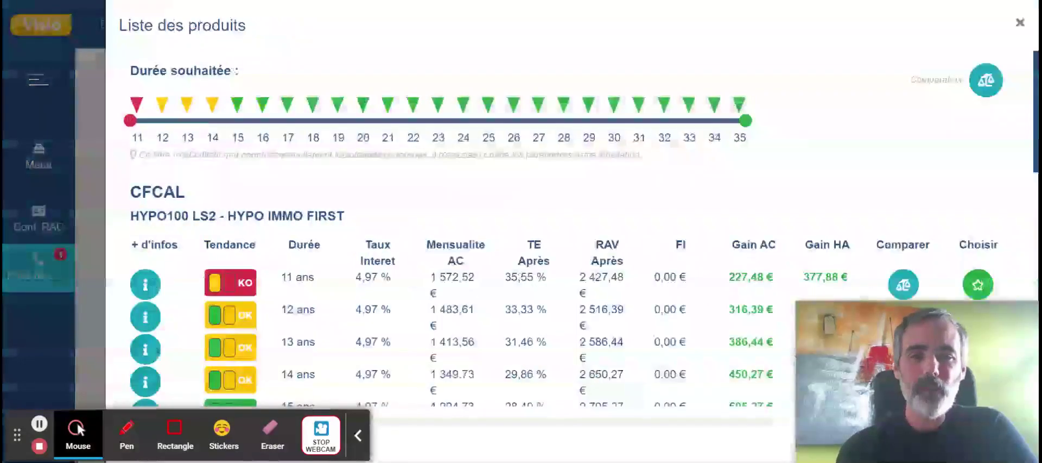
Scroll through the HYPO IMMO FIRST duration rows, 11 years KO and 12 onward OK.
scroll(444, 209, "down", 1)
scroll(444, 209, "down", 3)
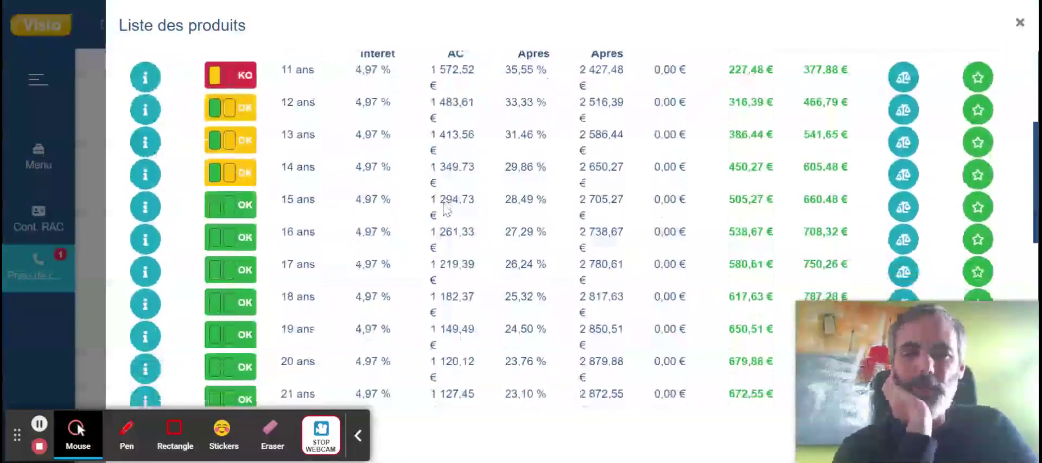
scroll(255, 152, "up", 2)
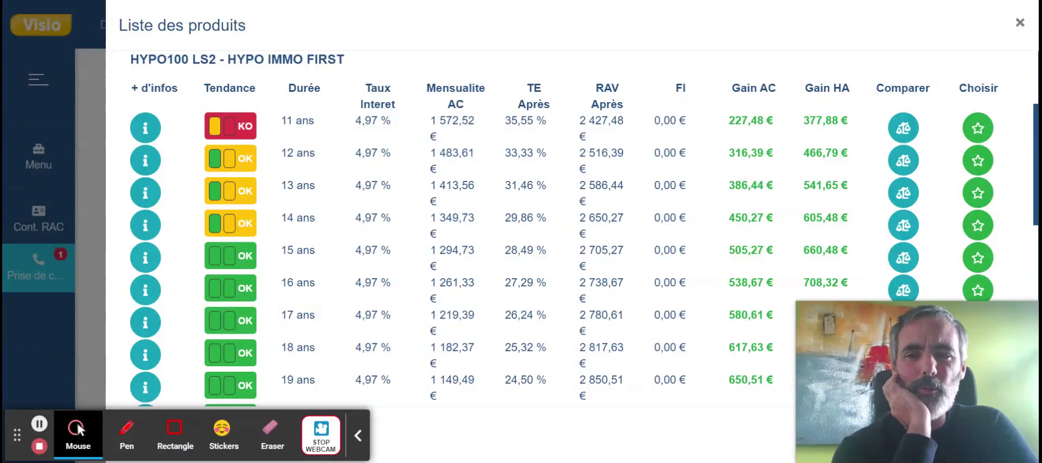
scroll(233, 162, "down", 2)
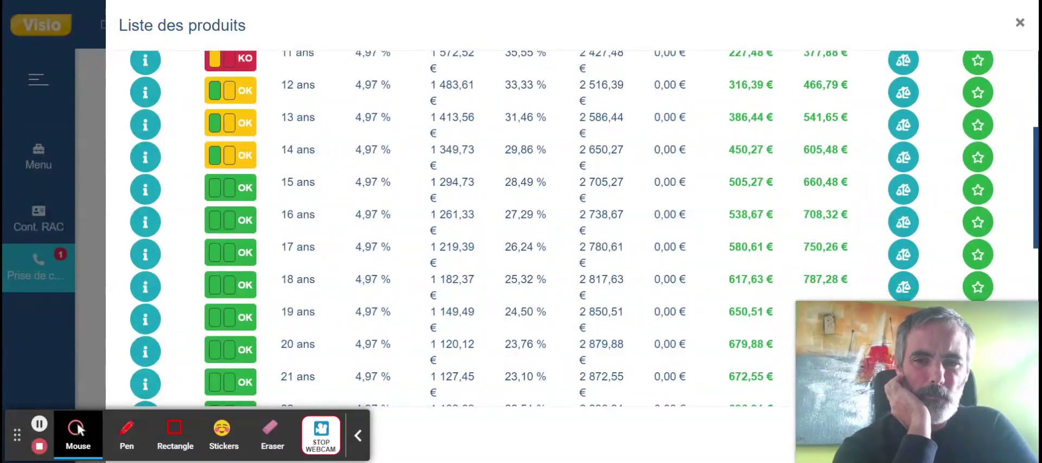
scroll(366, 225, "down", 6)
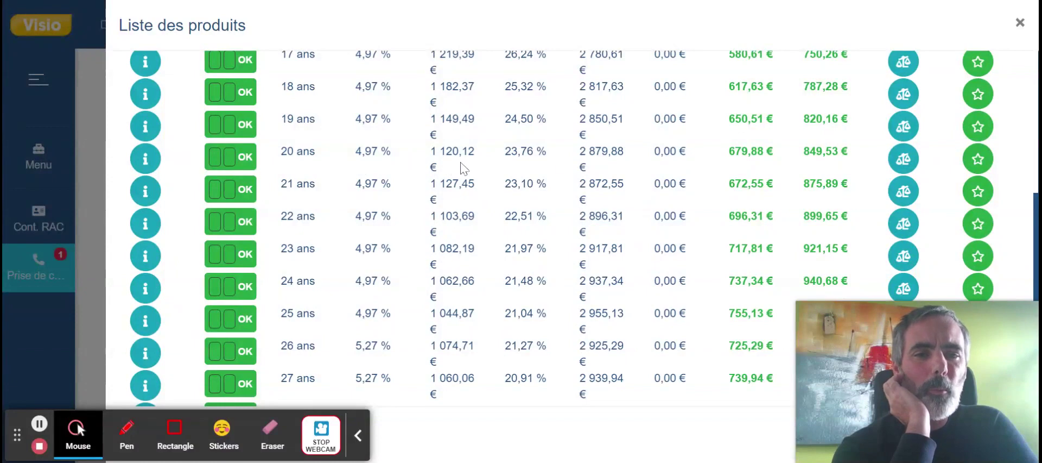
left_click(146, 159)
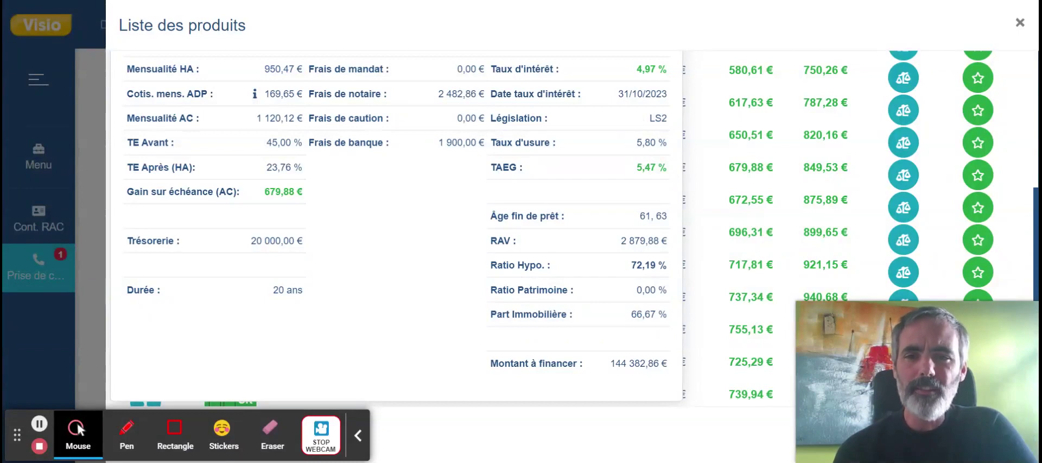
mouse_move(253, 98)
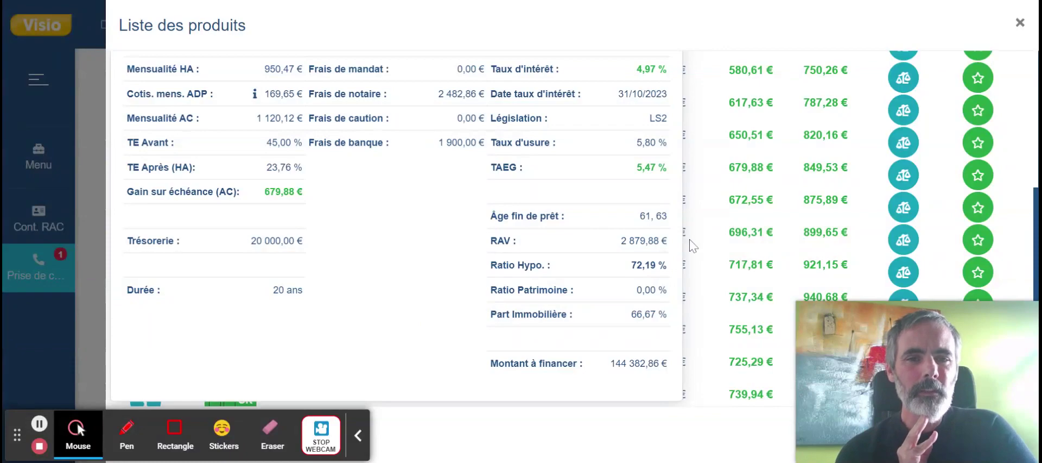
left_click(92, 240)
scroll(422, 281, "down", 1)
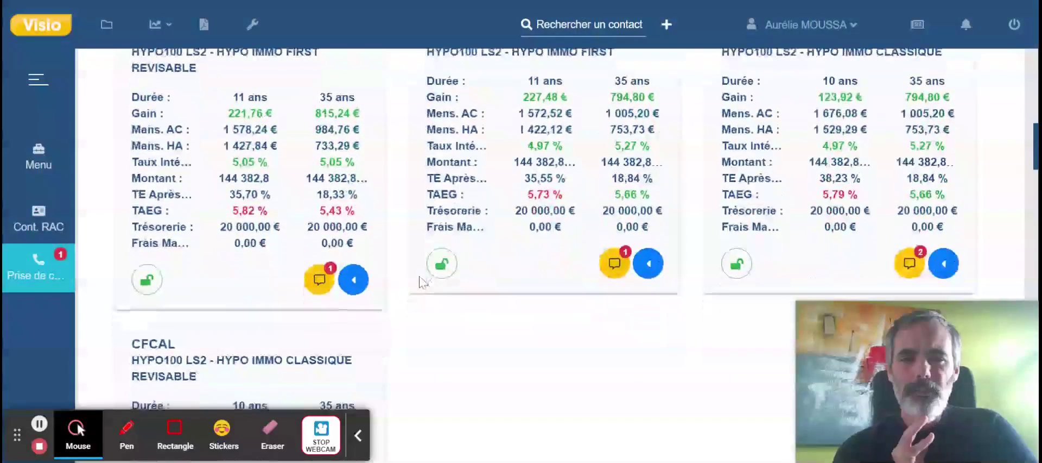
scroll(422, 281, "down", 1)
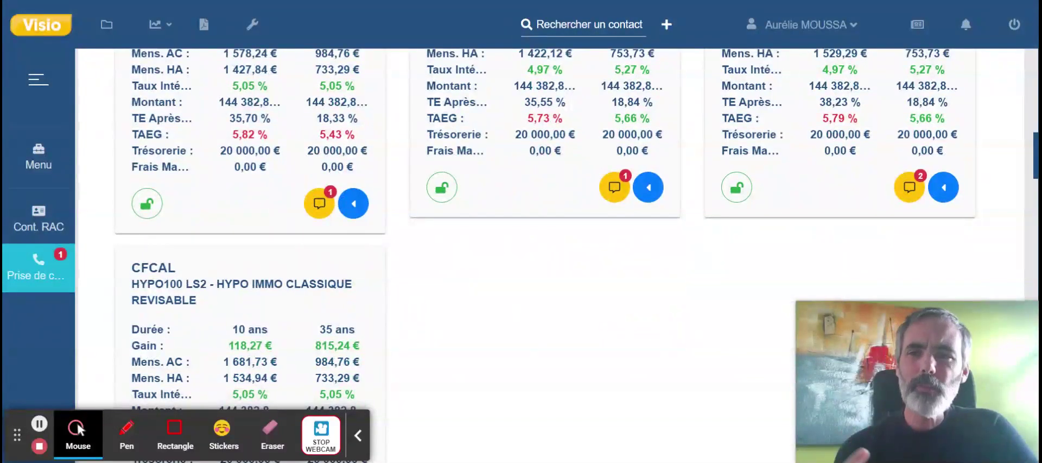
scroll(422, 281, "down", 6)
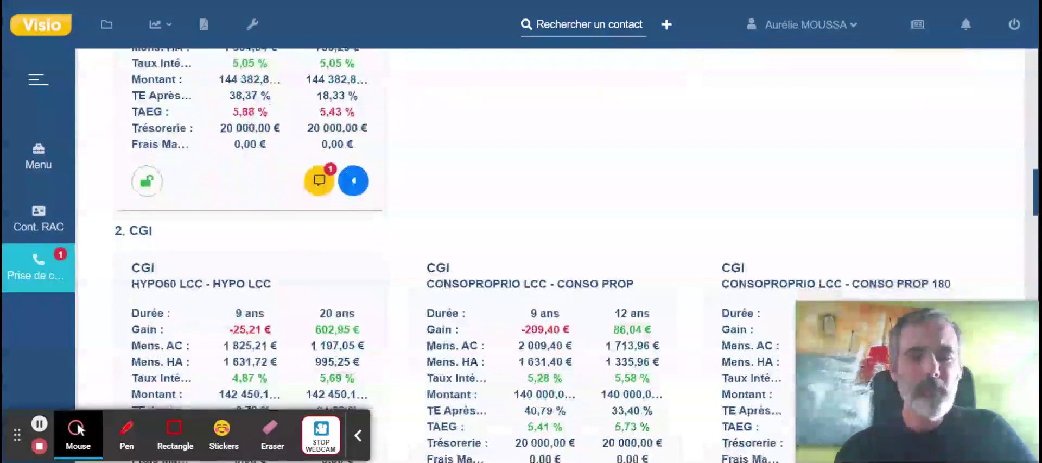
scroll(422, 282, "down", 3)
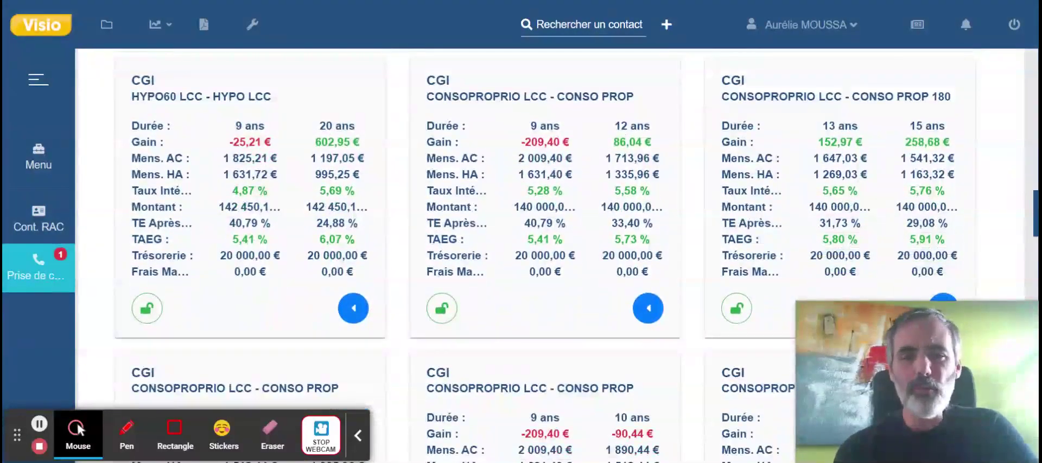
scroll(423, 282, "down", 1)
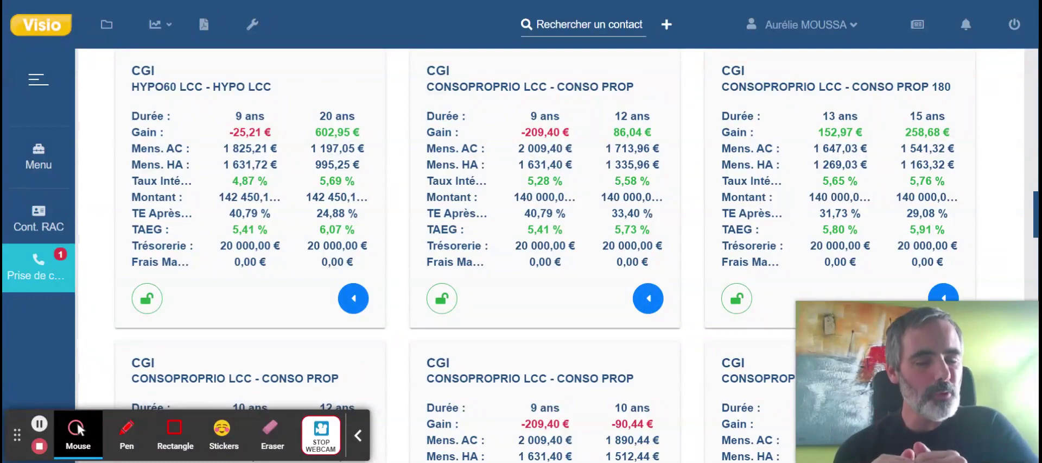
scroll(521, 255, "down", 5)
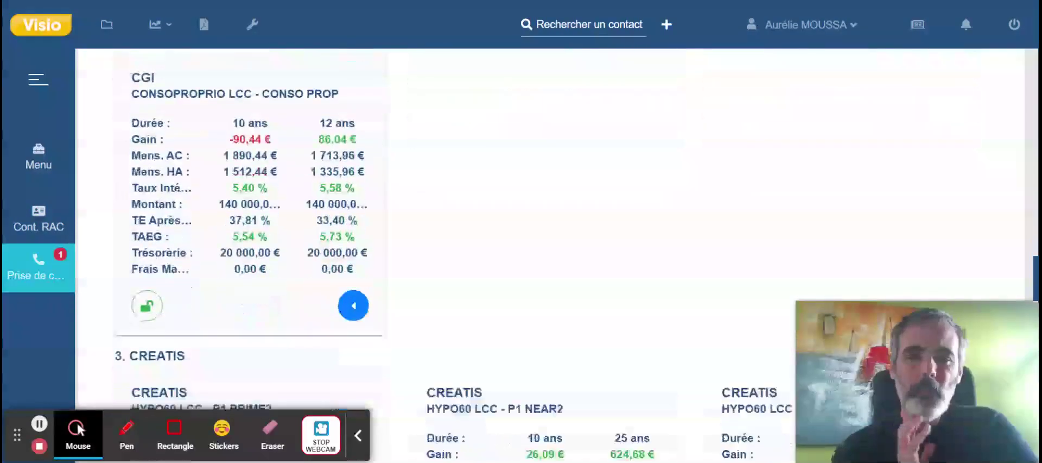
scroll(521, 256, "down", 4)
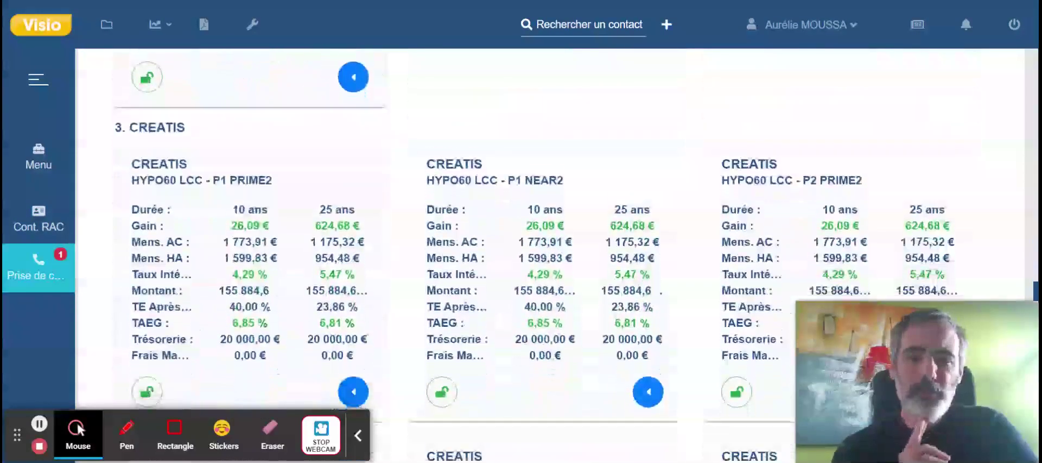
scroll(522, 256, "down", 1)
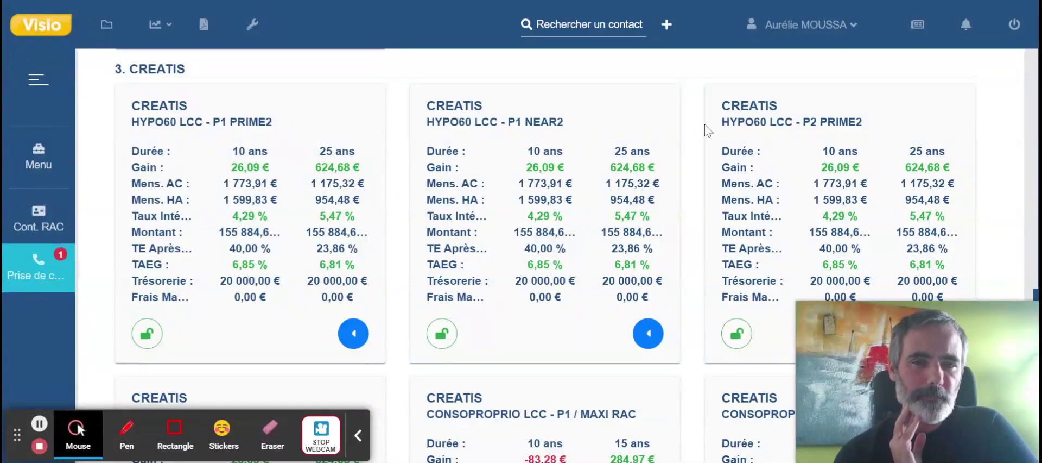
scroll(585, 289, "down", 1)
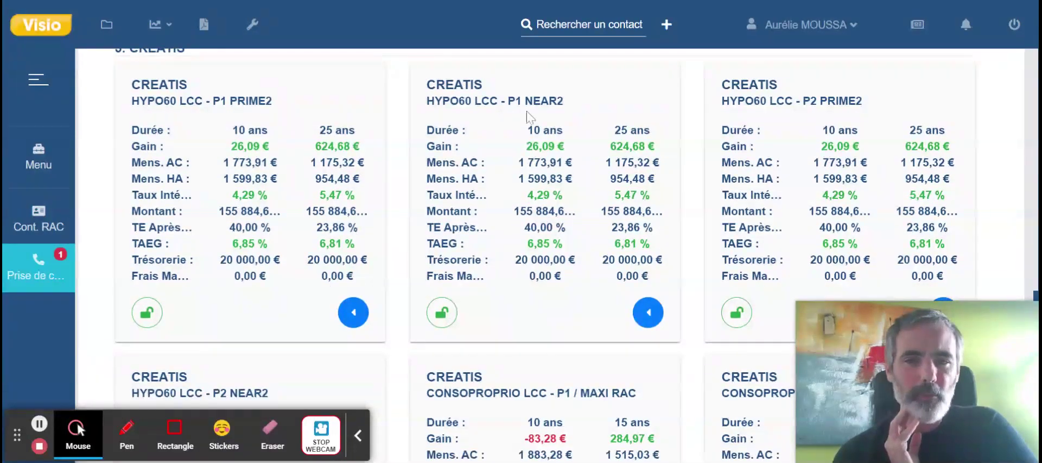
scroll(537, 251, "down", 3)
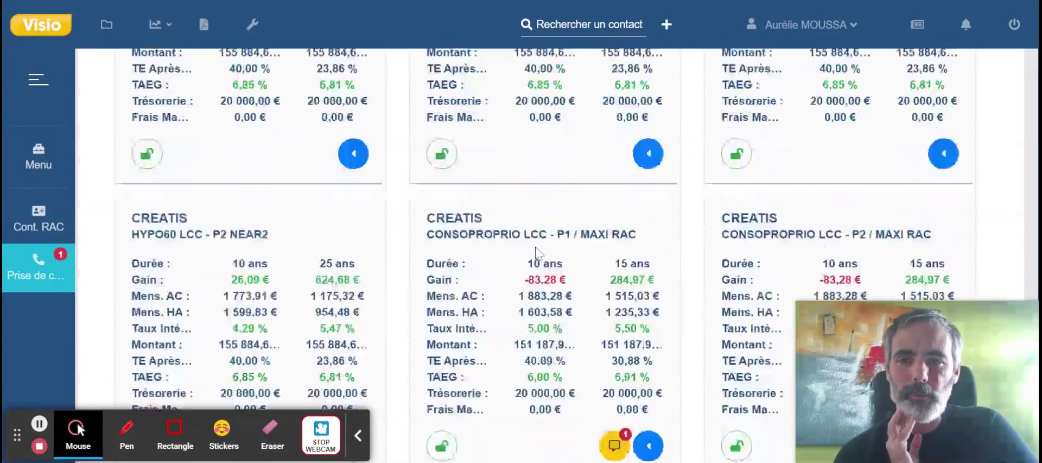
scroll(869, 228, "up", 2)
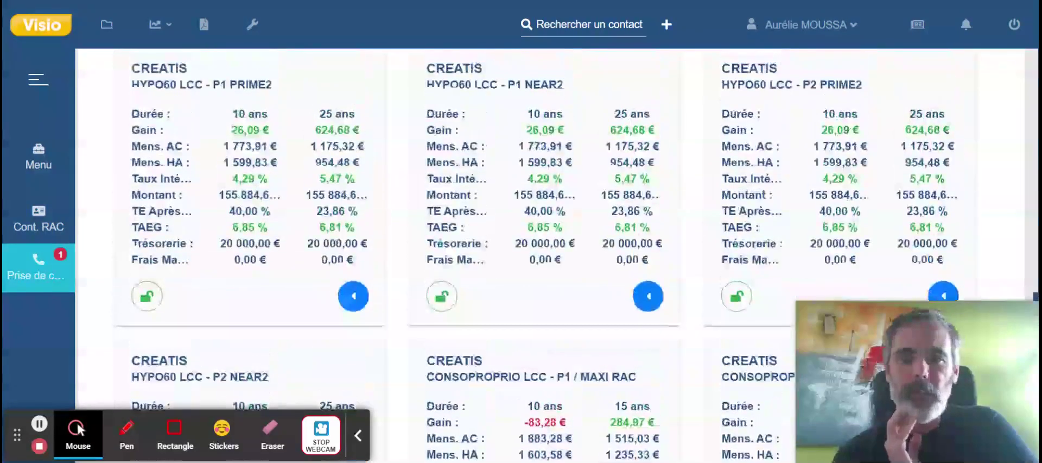
scroll(543, 255, "down", 3)
scroll(543, 253, "down", 2)
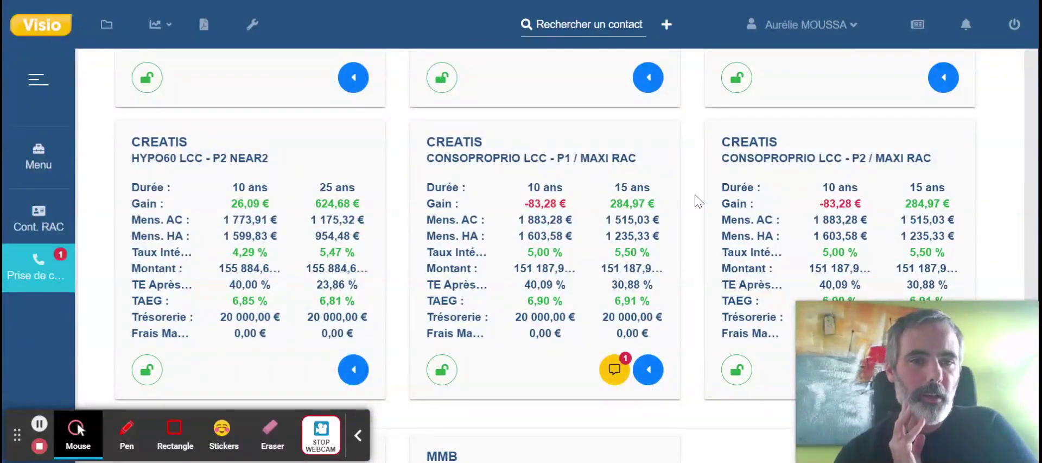
scroll(701, 295, "down", 4)
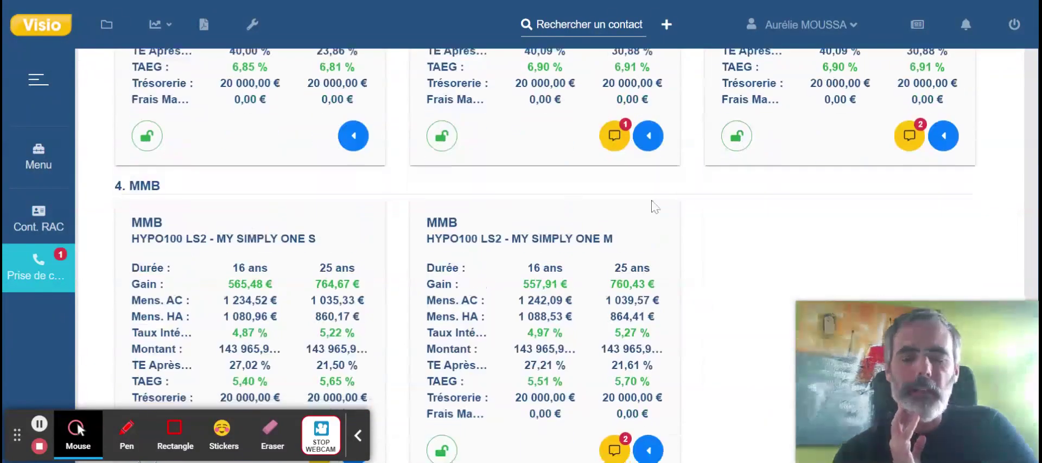
scroll(655, 207, "up", 5)
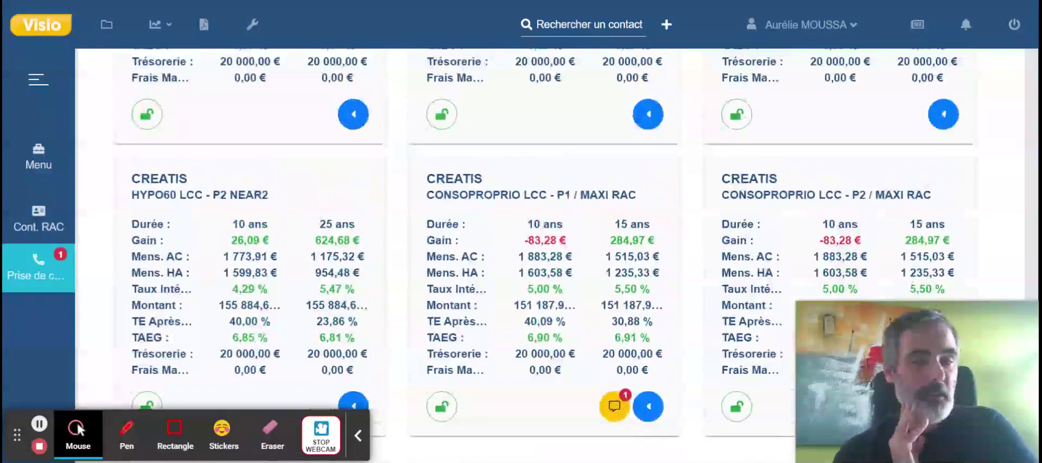
scroll(543, 255, "up", 4)
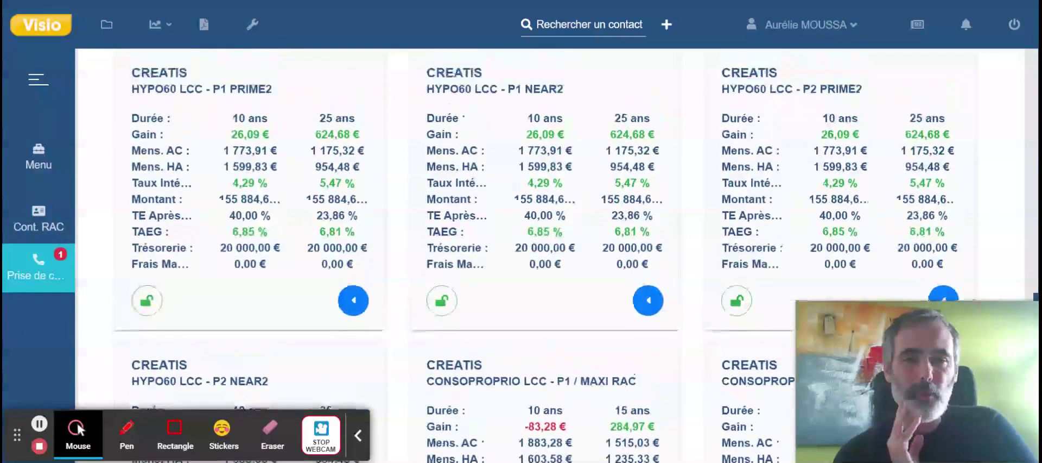
scroll(543, 255, "down", 1)
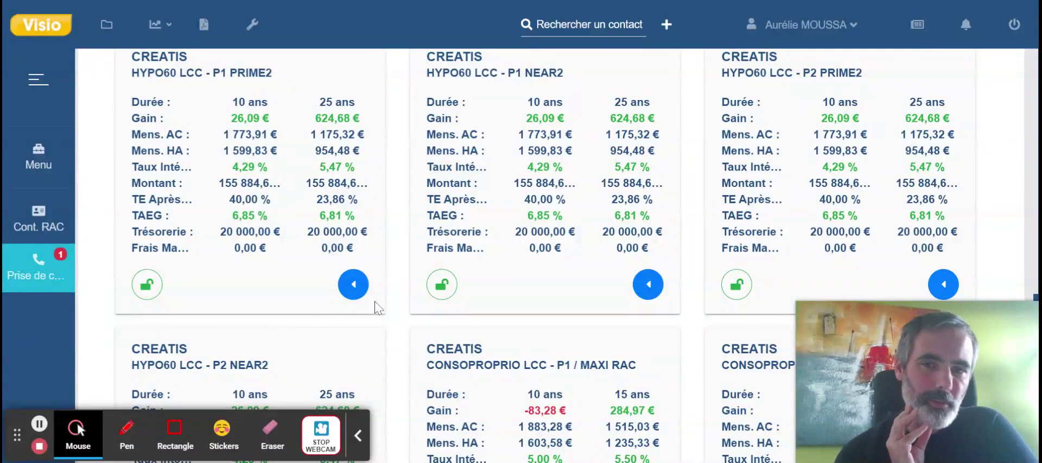
scroll(307, 124, "up", 1)
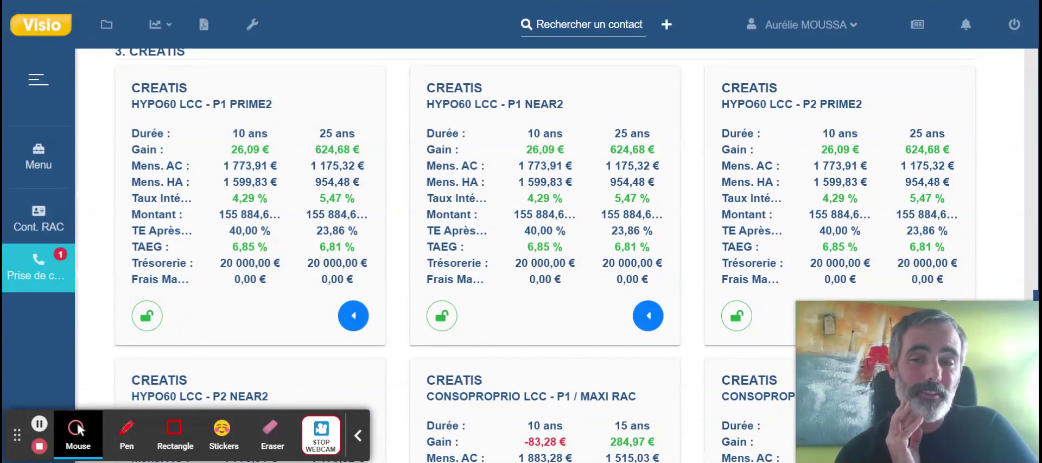
Open the first CREATIS offer's product list and review the 25-year loan details.
left_click(353, 315)
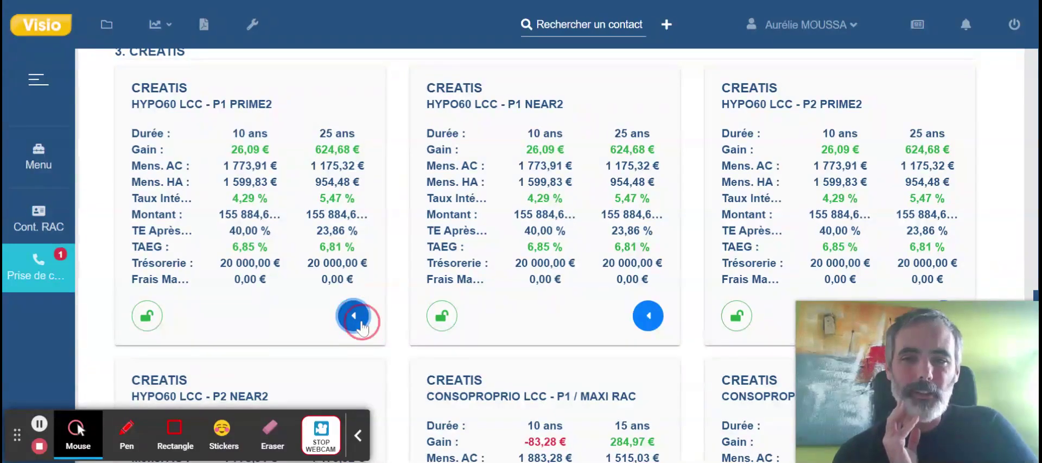
scroll(628, 293, "down", 5)
scroll(629, 293, "down", 2)
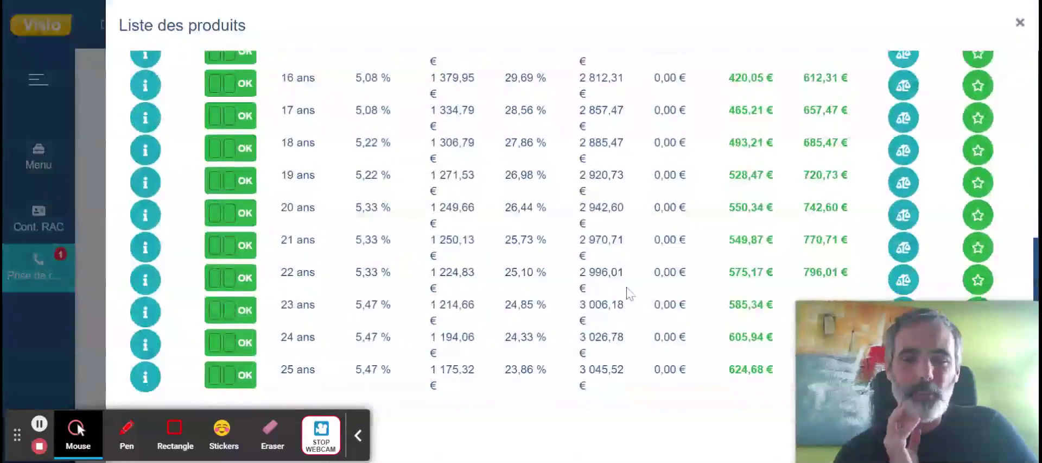
left_click(145, 378)
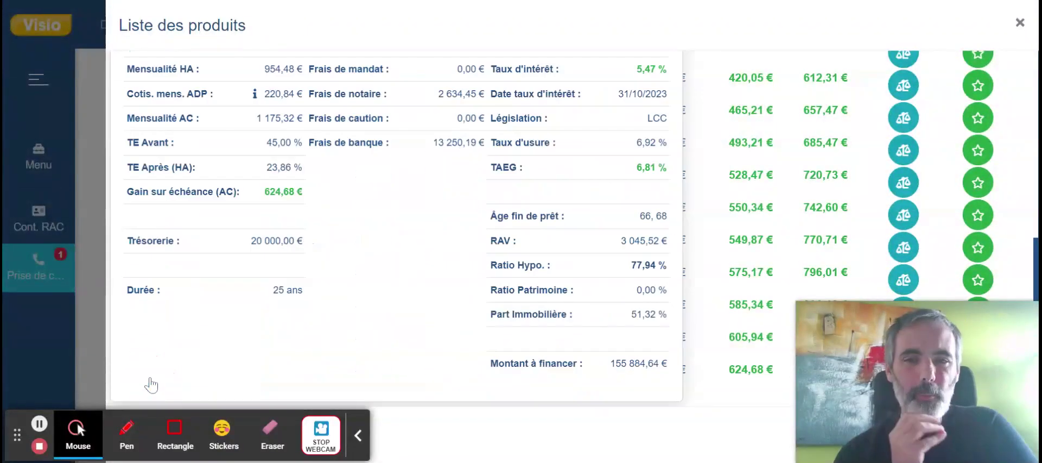
scroll(483, 314, "up", 1)
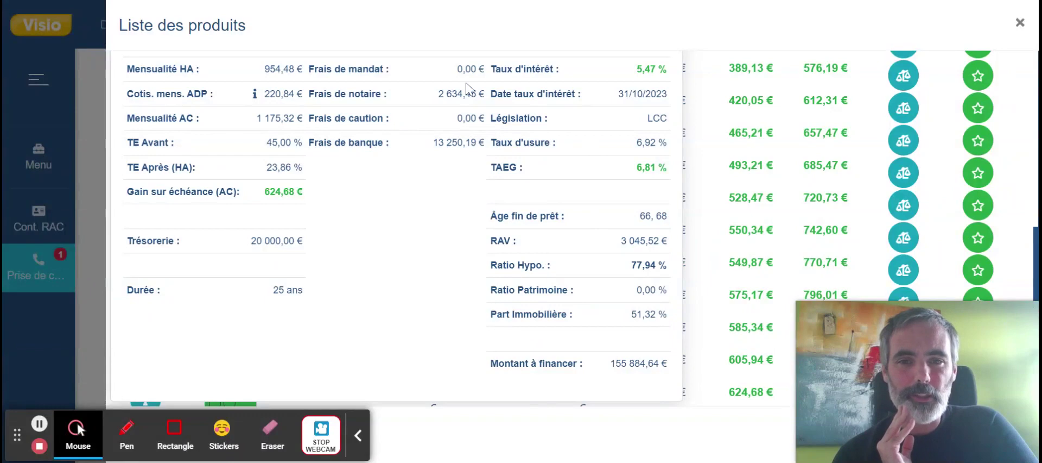
left_click(731, 262)
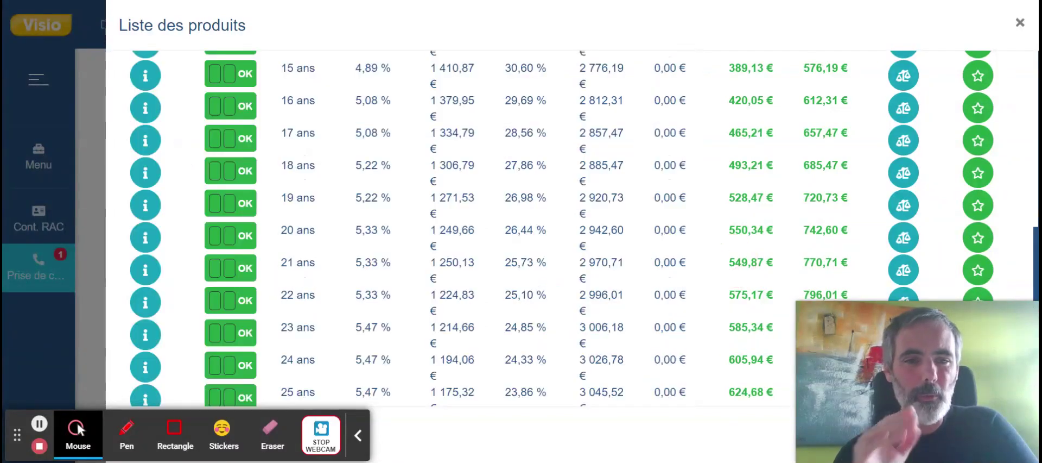
Add the 25-year CREATIS loan to the comparison and close the product list.
left_click_drag(793, 304, 396, 95)
scroll(742, 239, "down", 1)
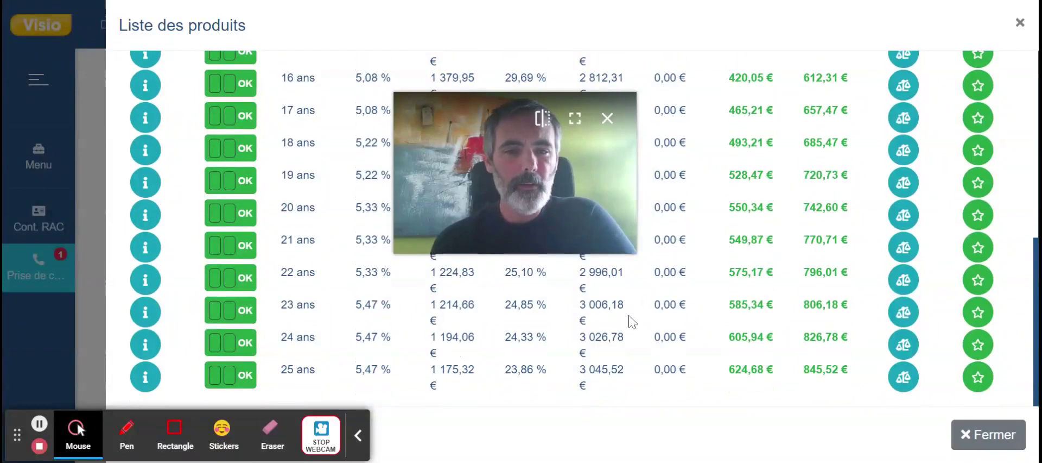
left_click(903, 378)
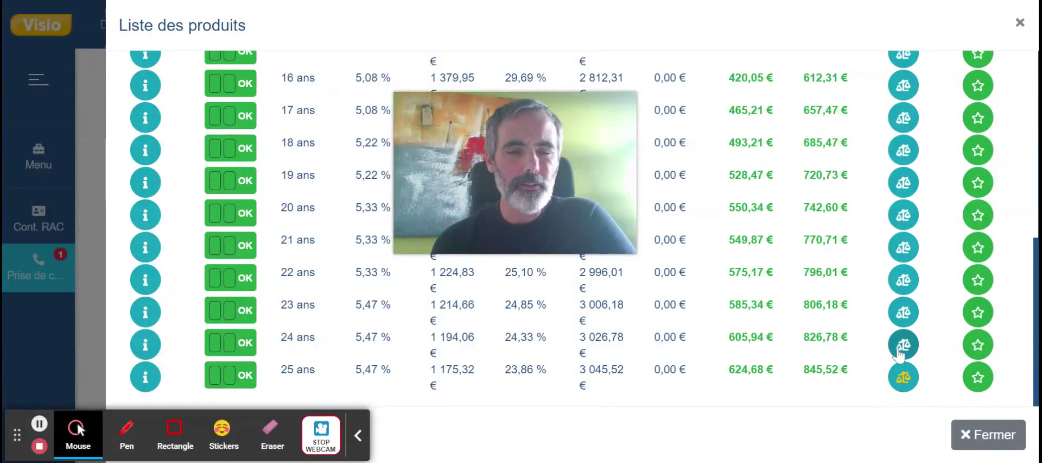
left_click(91, 317)
scroll(91, 317, "down", 1)
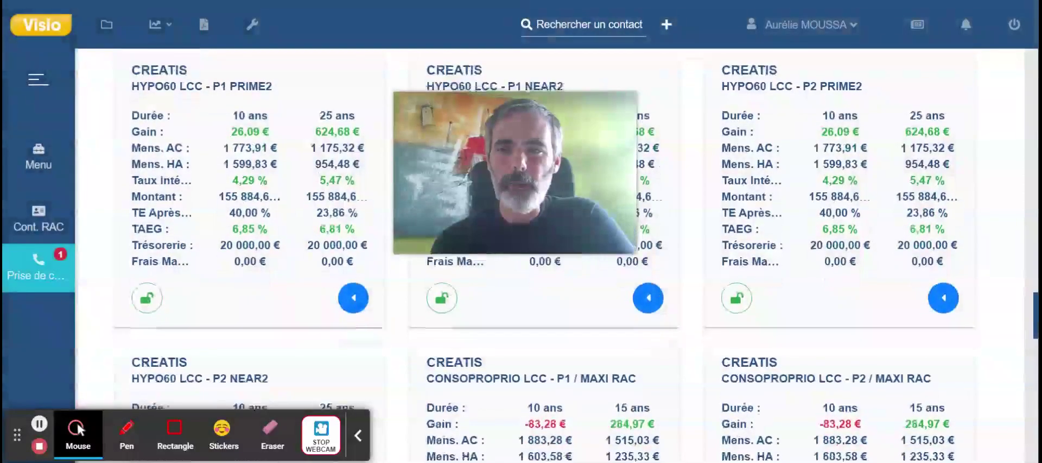
Lock the CREATIS HYPO60 LCC - P1 PRIME2 offer as a proposal.
left_click(148, 300)
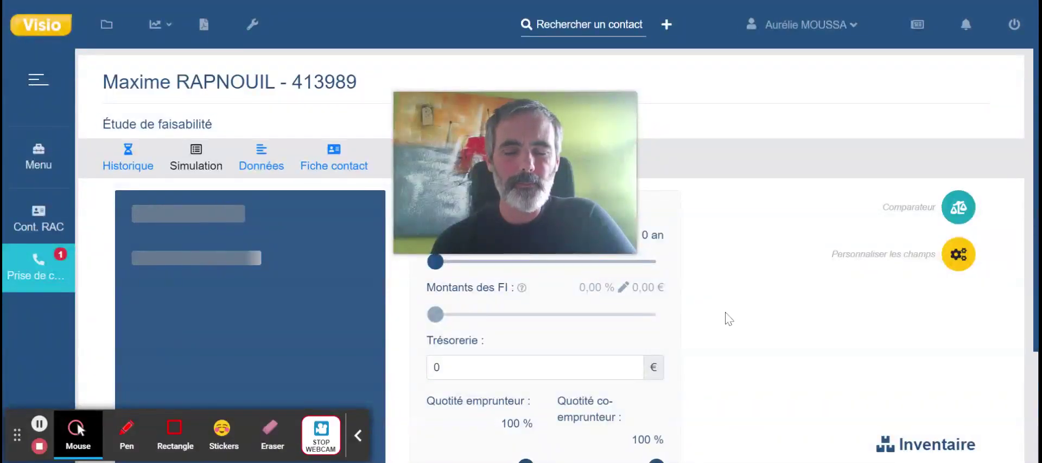
scroll(729, 318, "down", 4)
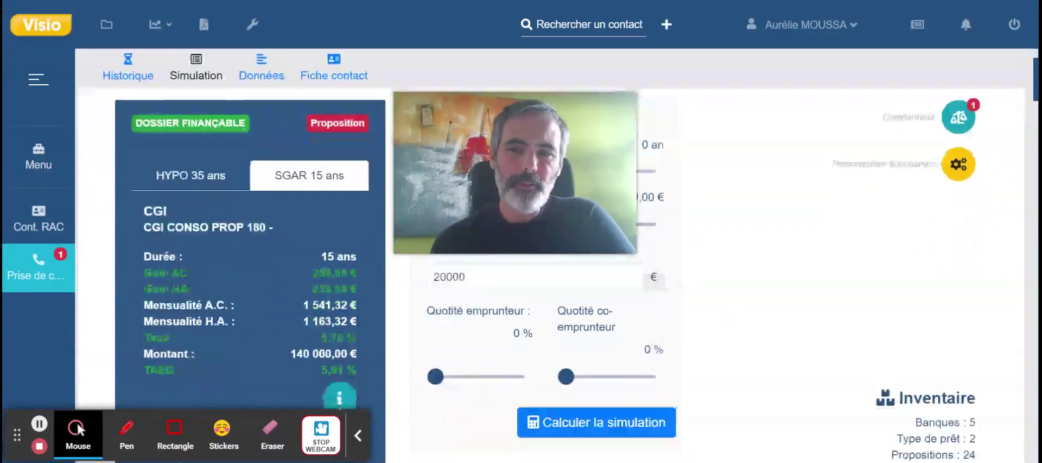
scroll(730, 319, "down", 6)
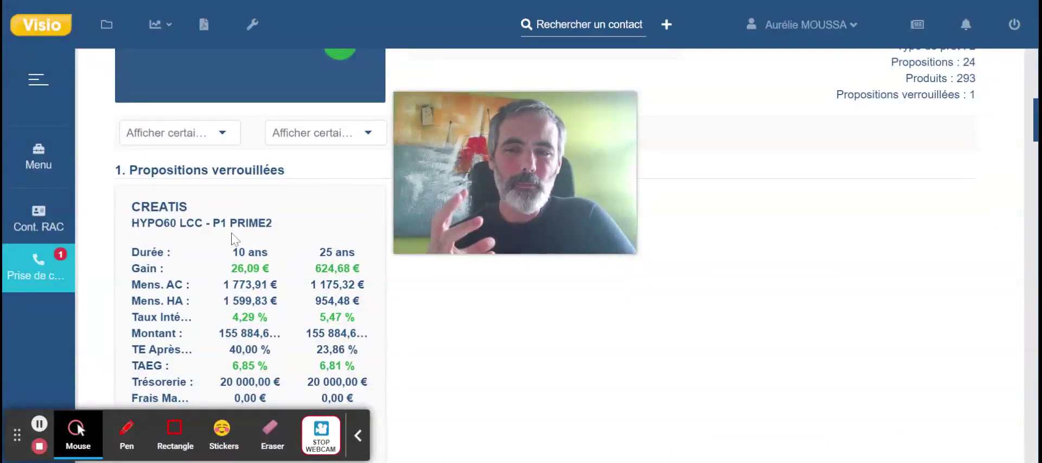
scroll(460, 348, "down", 5)
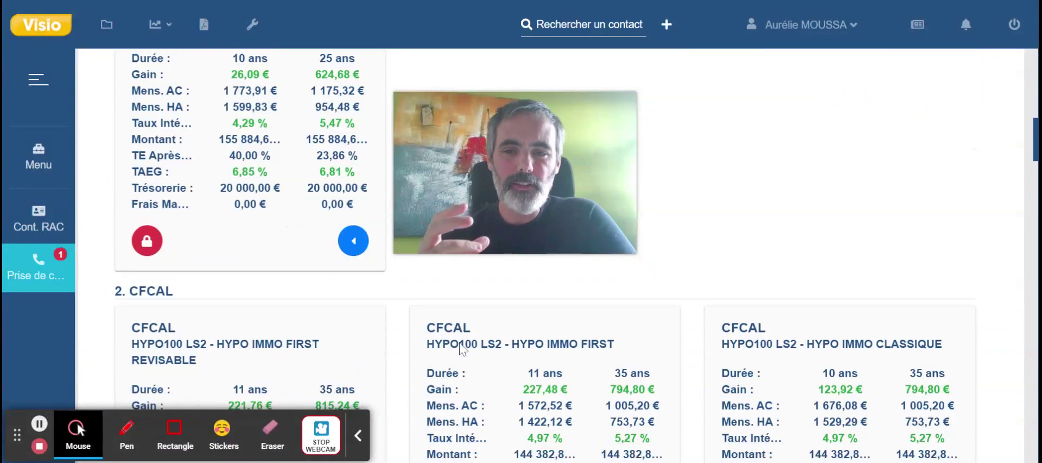
Check the CFCAL HYPO IMMO FIRST durations list, then return to the simulation parameters.
scroll(536, 255, "down", 1)
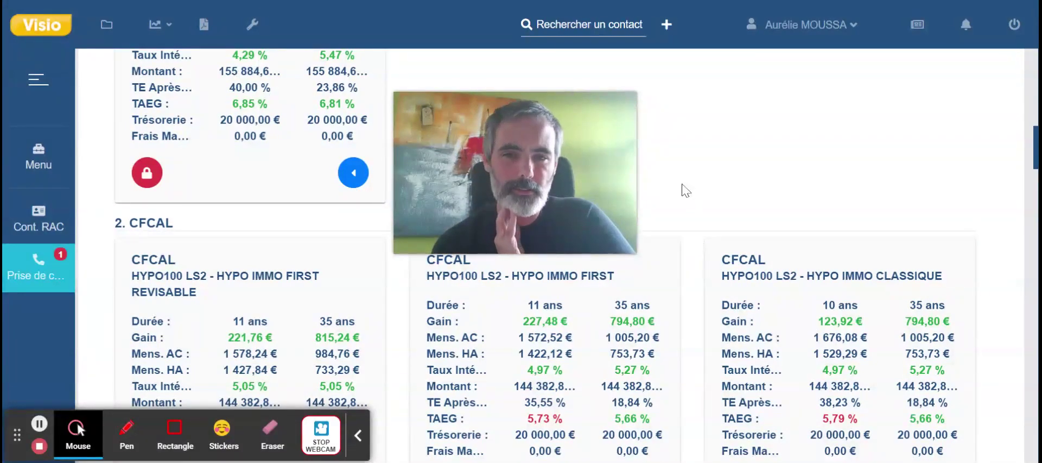
scroll(682, 189, "up", 1)
scroll(682, 188, "down", 1)
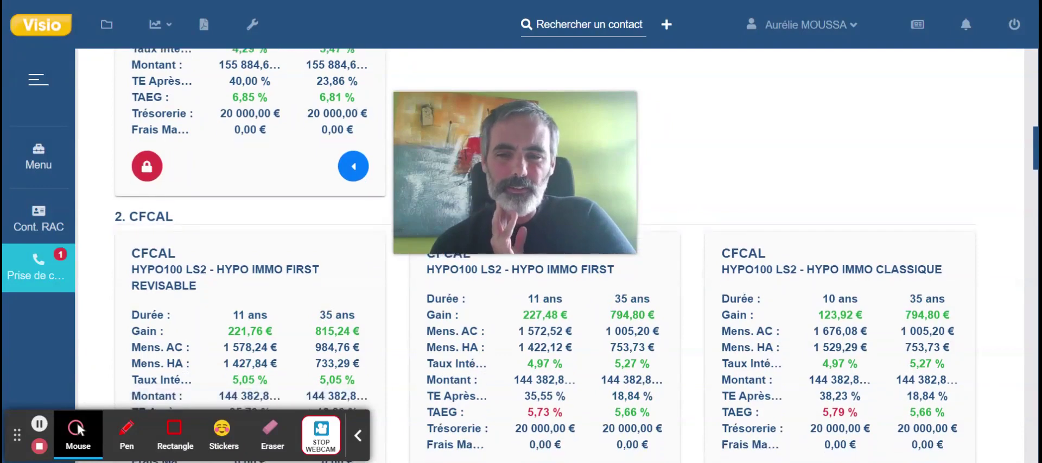
scroll(543, 256, "down", 1)
scroll(542, 255, "down", 1)
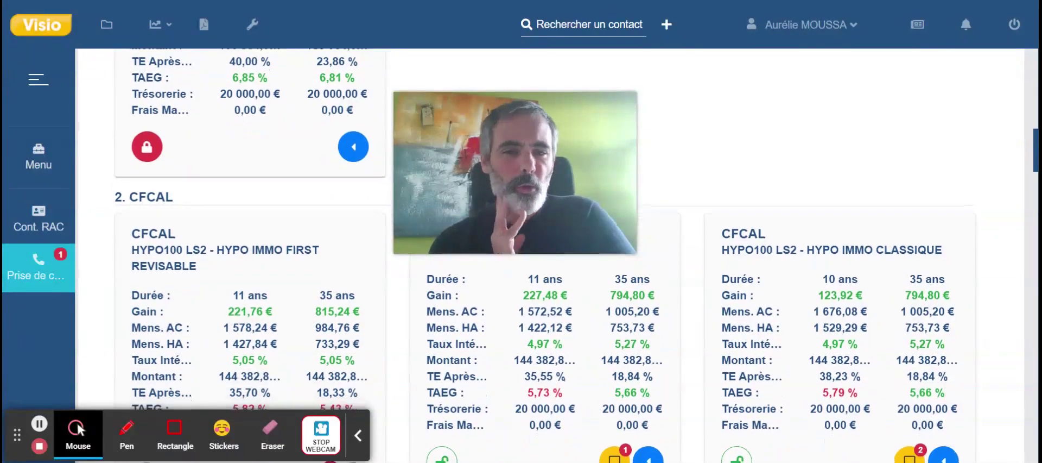
scroll(543, 255, "up", 2)
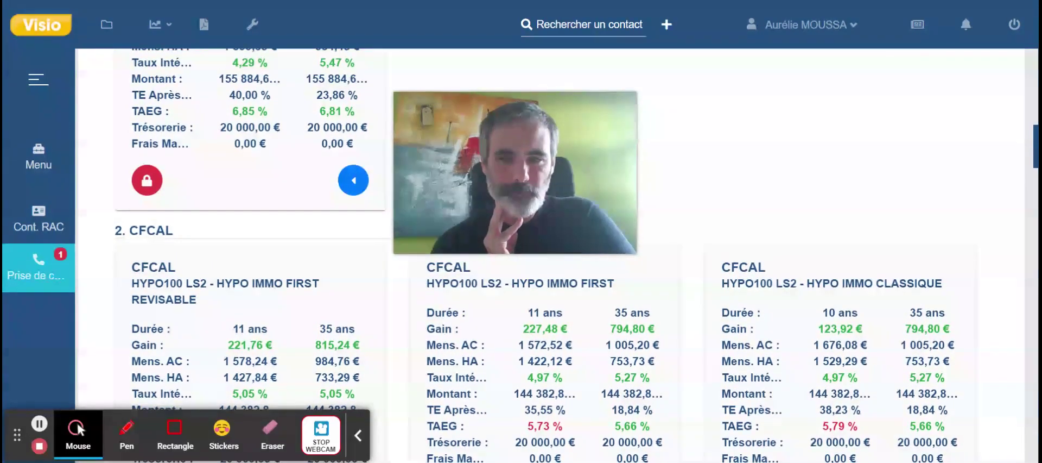
scroll(673, 228, "down", 1)
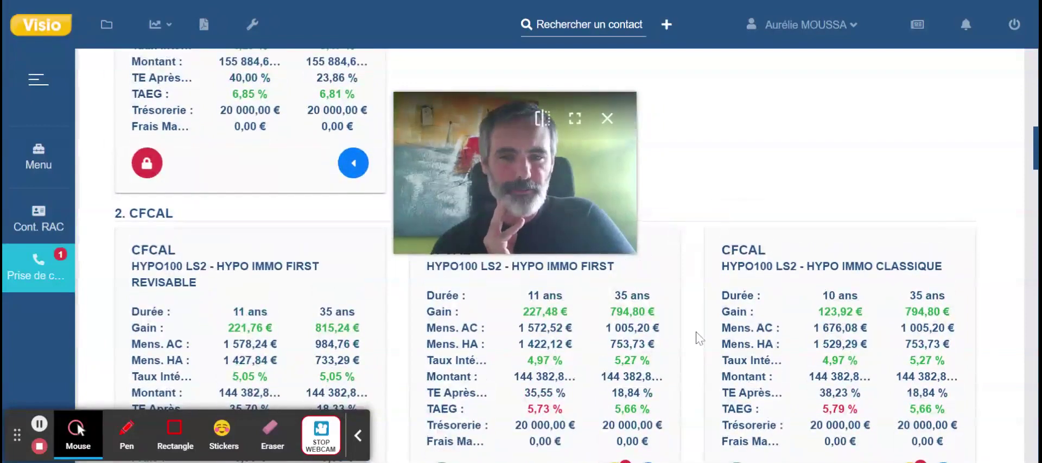
scroll(698, 336, "down", 3)
left_click(650, 402)
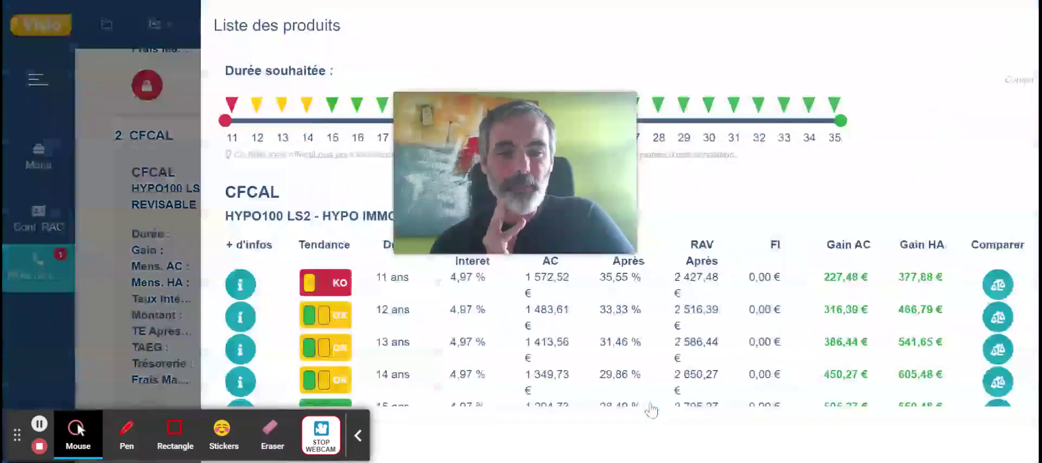
left_click(89, 236)
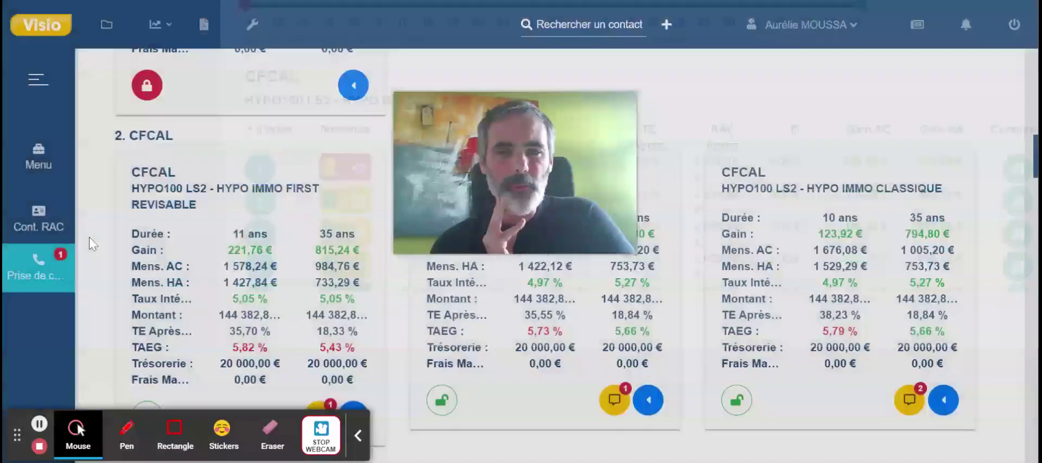
left_click_drag(530, 182, 932, 391)
scroll(663, 184, "up", 2)
scroll(663, 184, "up", 10)
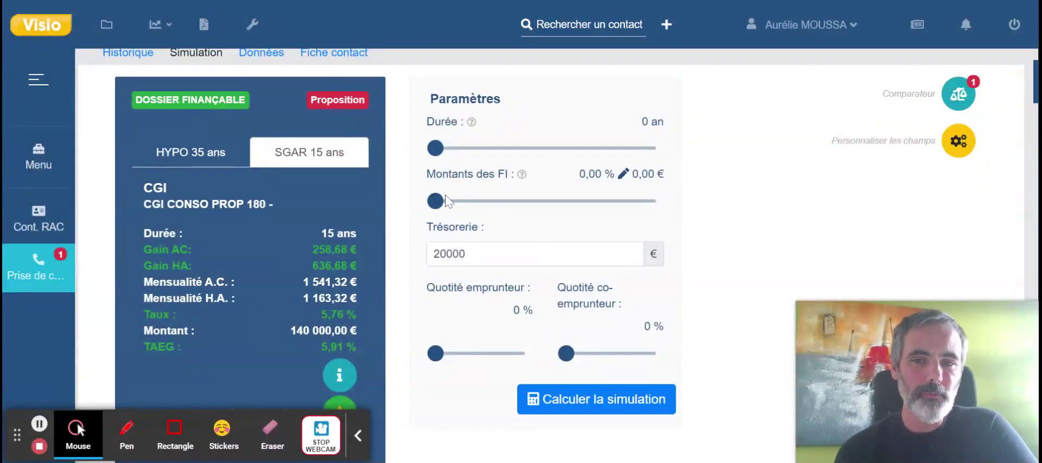
Set the Montants des FI to 3500 € and recalculate the simulation.
left_click_drag(435, 201, 495, 201)
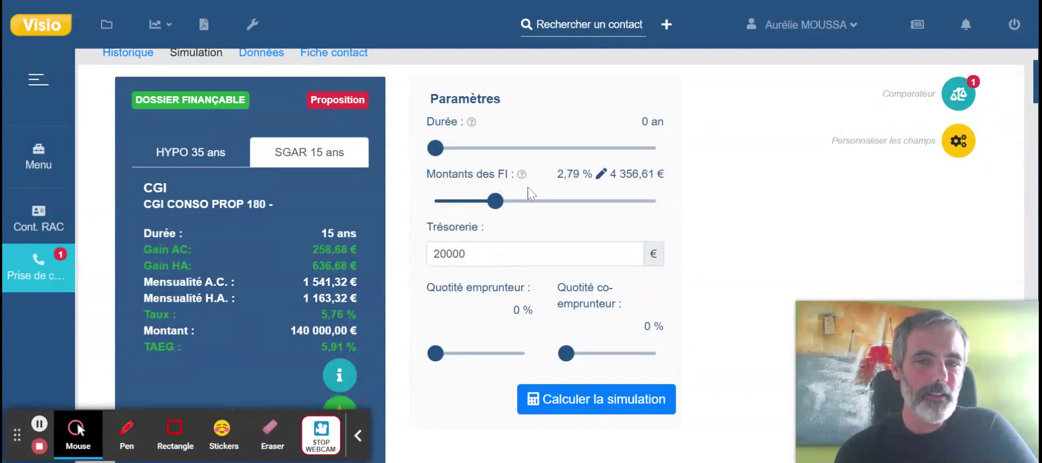
left_click(605, 175)
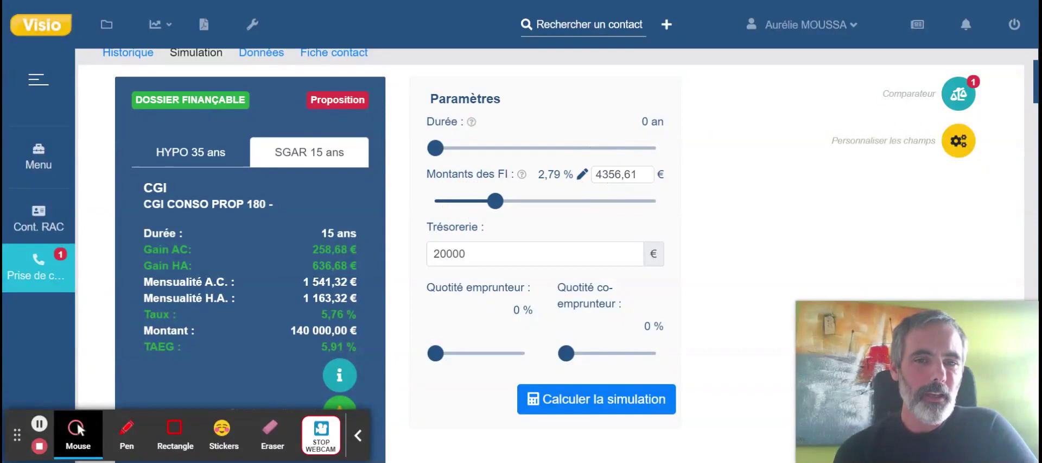
double_click(616, 175)
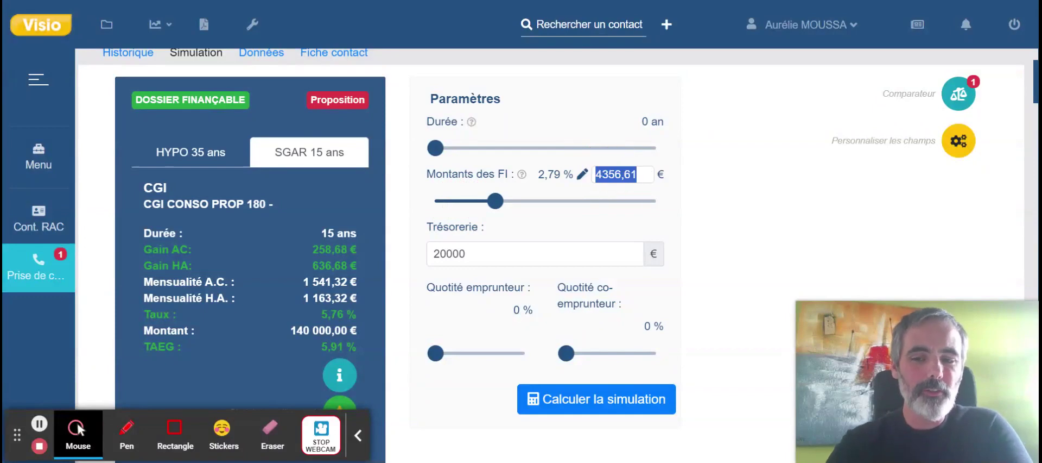
type("3500")
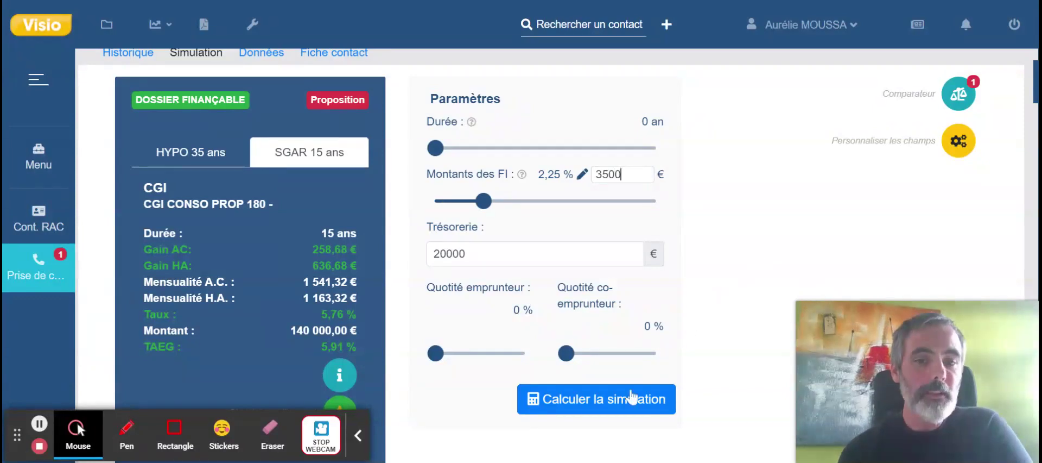
left_click(613, 413)
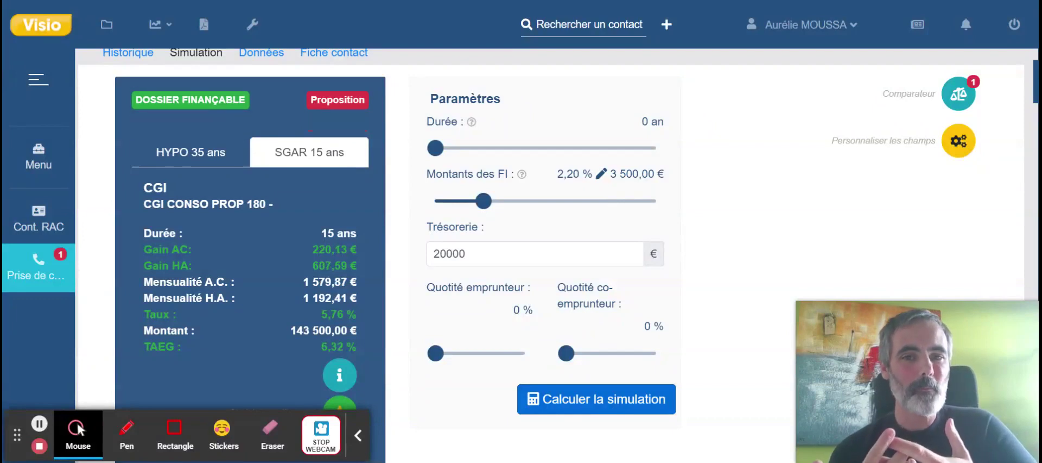
scroll(711, 351, "down", 8)
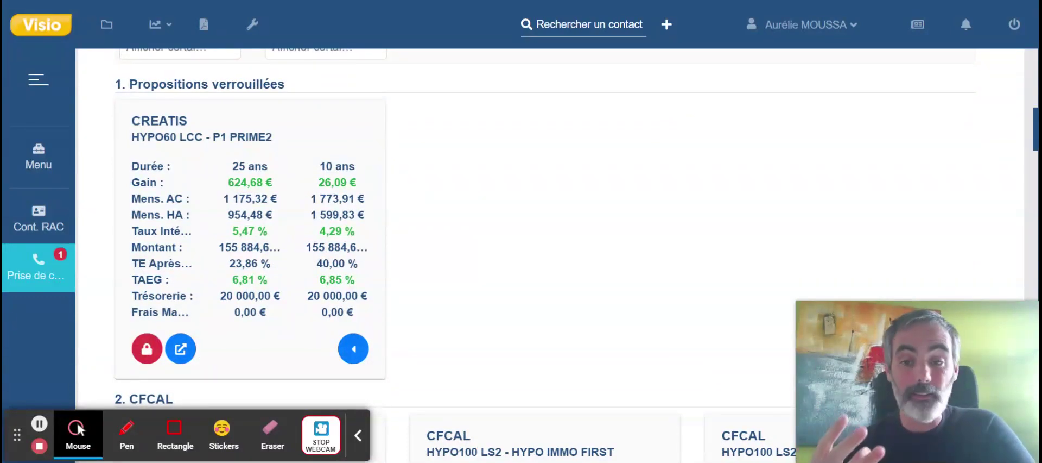
Review the 25-year CFCAL HYPO IMMO FIRST product details and add it to the comparator.
scroll(416, 305, "up", 2)
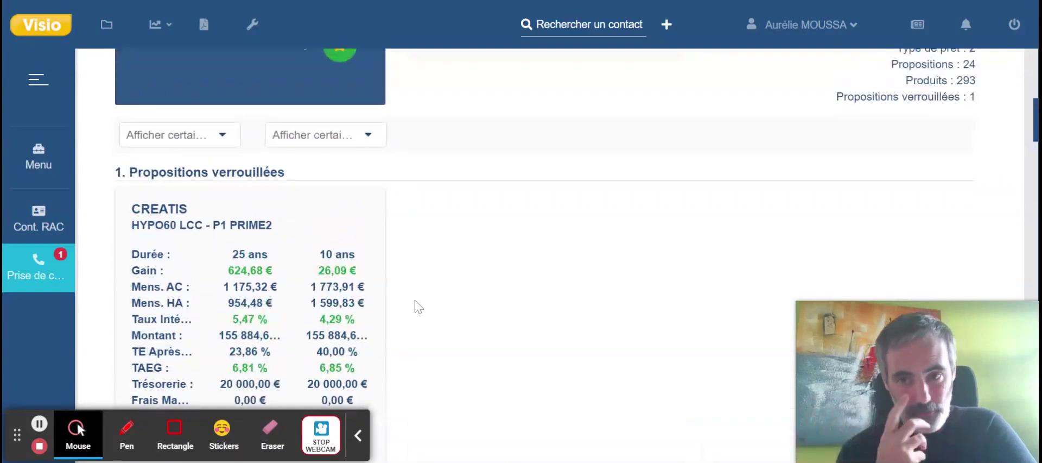
scroll(461, 294, "down", 3)
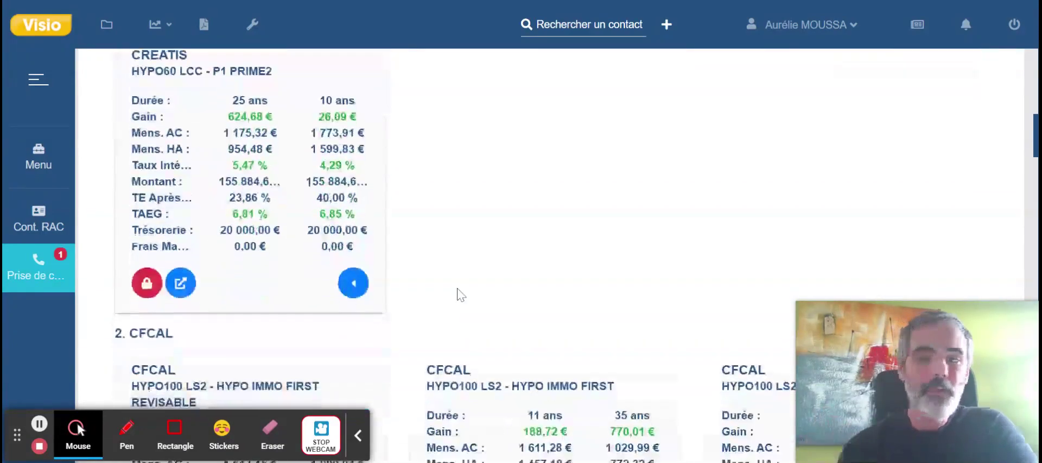
scroll(461, 294, "down", 5)
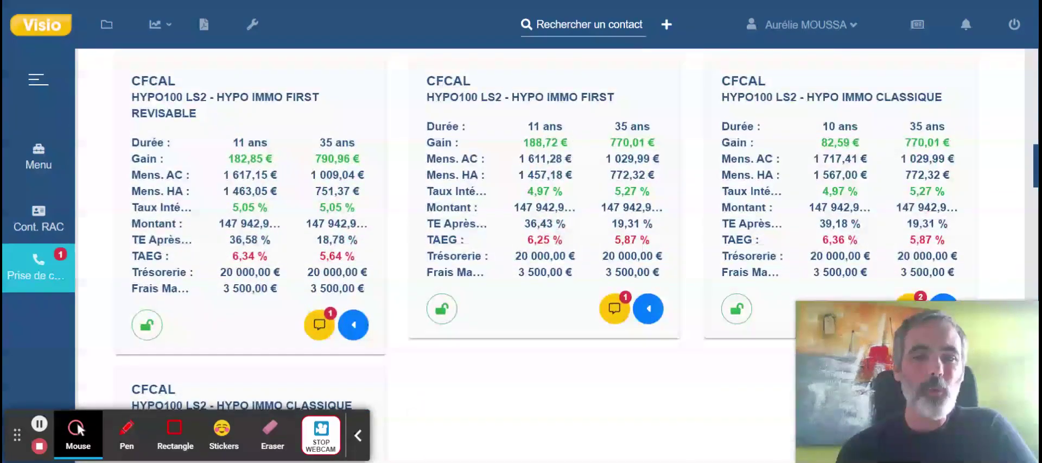
left_click(651, 309)
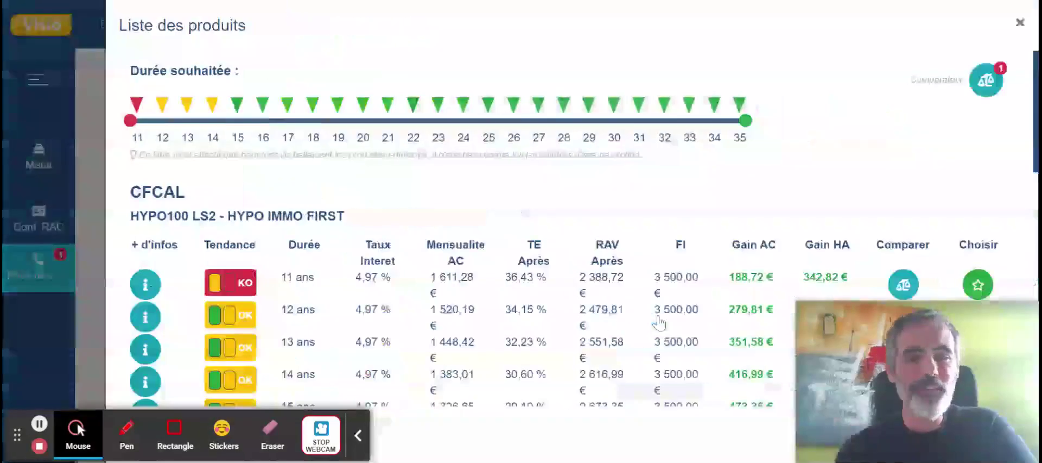
scroll(658, 323, "down", 11)
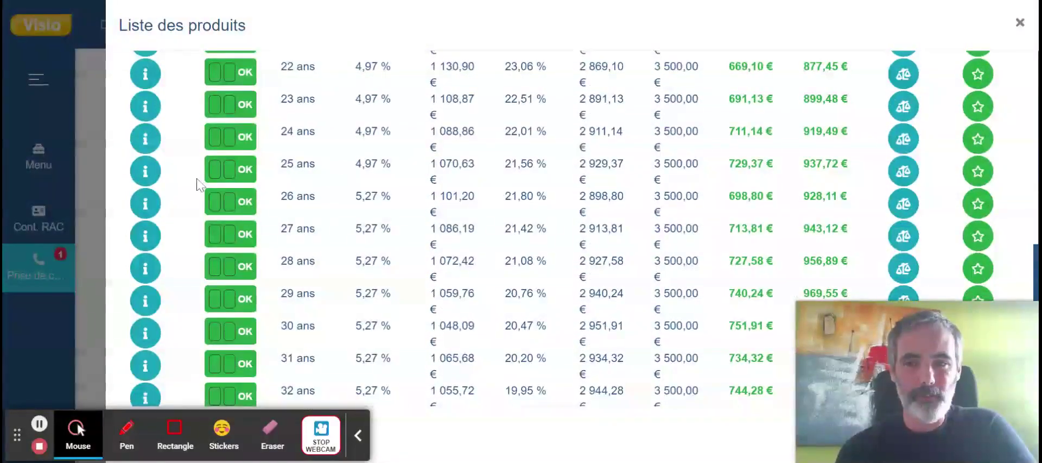
left_click(145, 171)
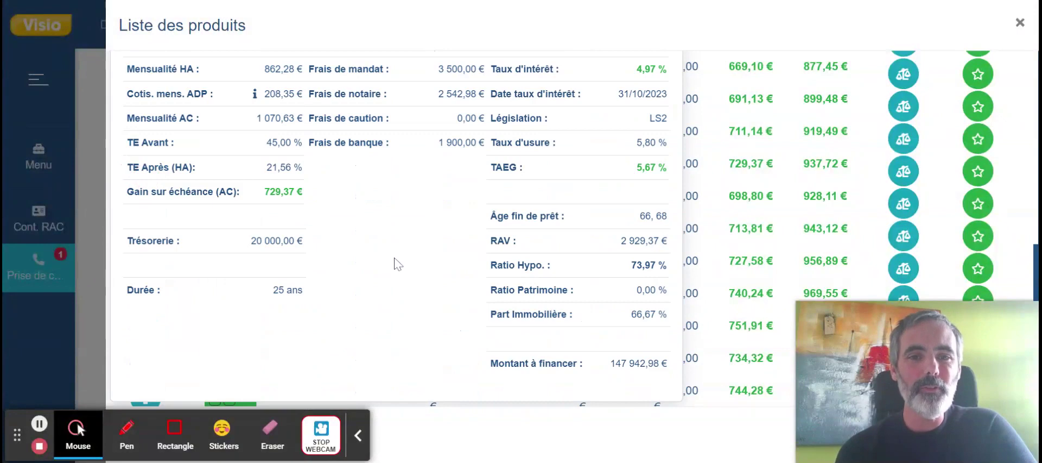
scroll(396, 263, "up", 1)
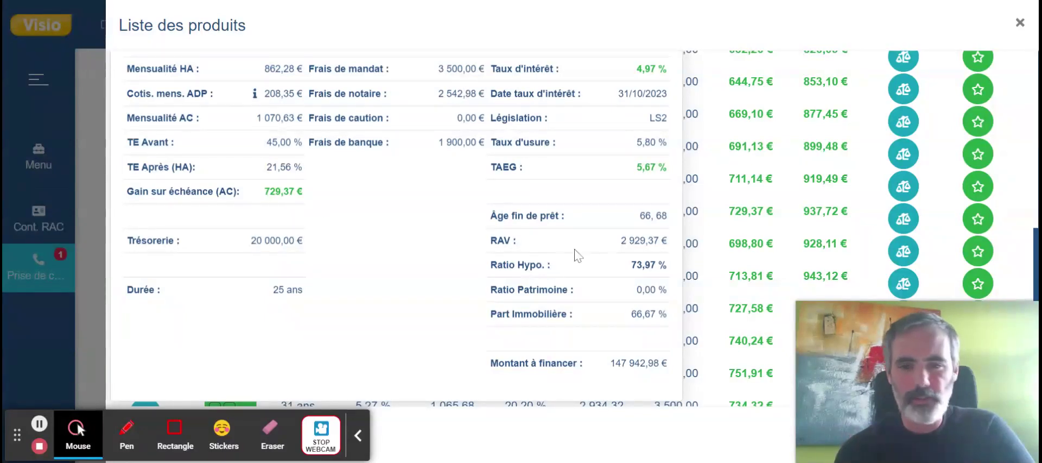
left_click(712, 207)
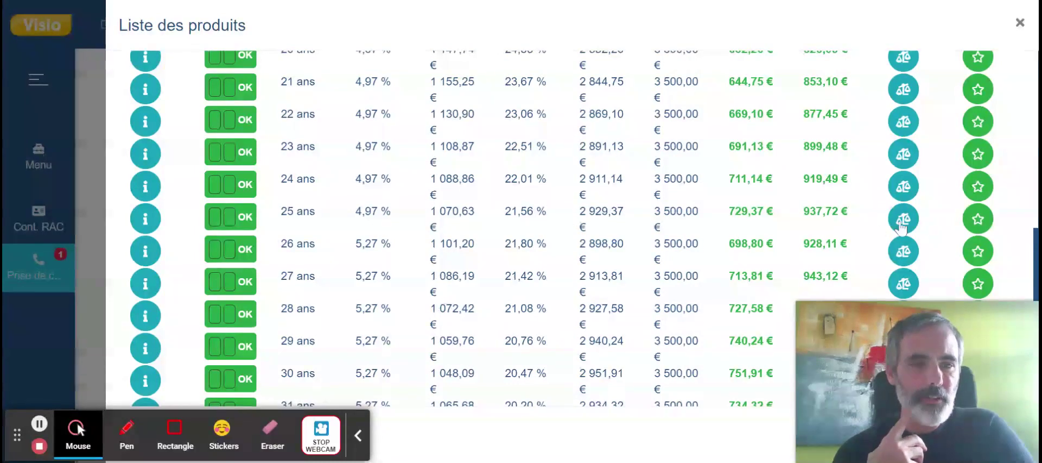
left_click(905, 221)
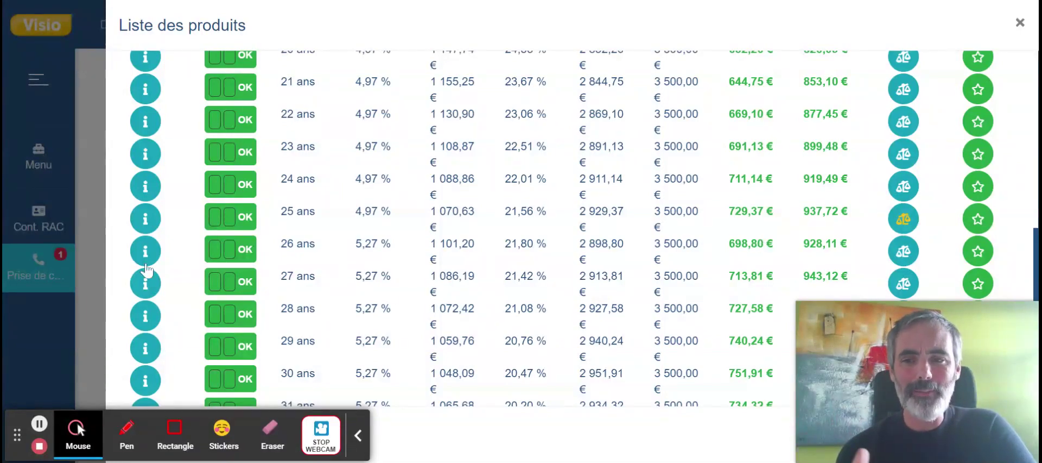
left_click(89, 259)
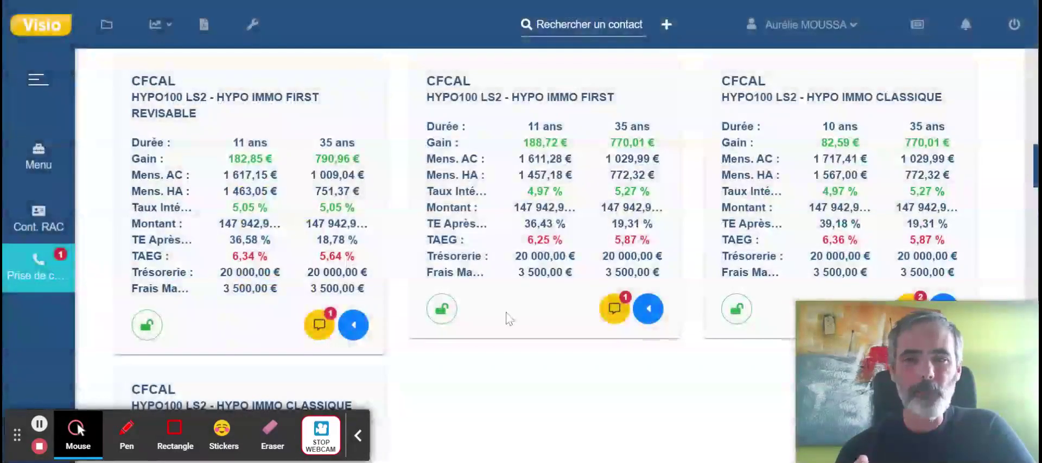
Lock the CFCAL HYPO IMMO FIRST card as a proposal and scroll back to the top.
scroll(532, 250, "down", 10)
scroll(531, 249, "down", 15)
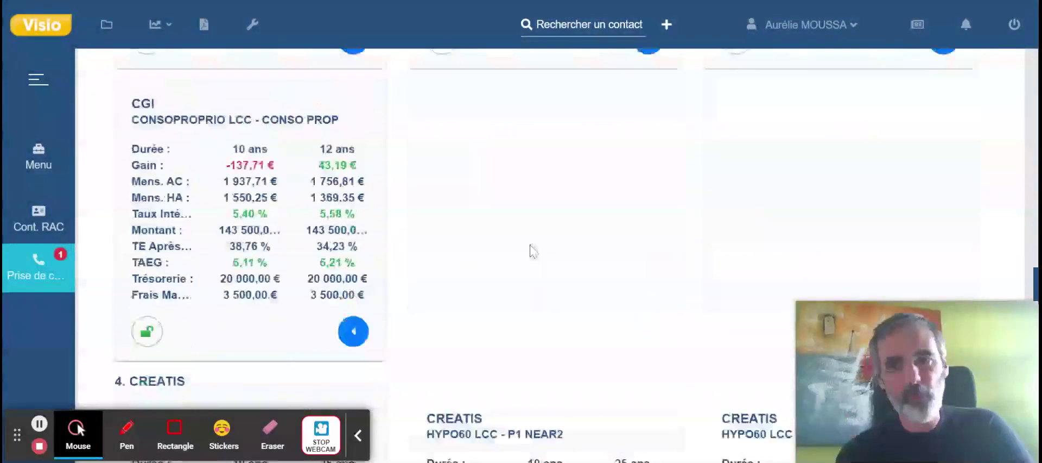
scroll(532, 249, "down", 5)
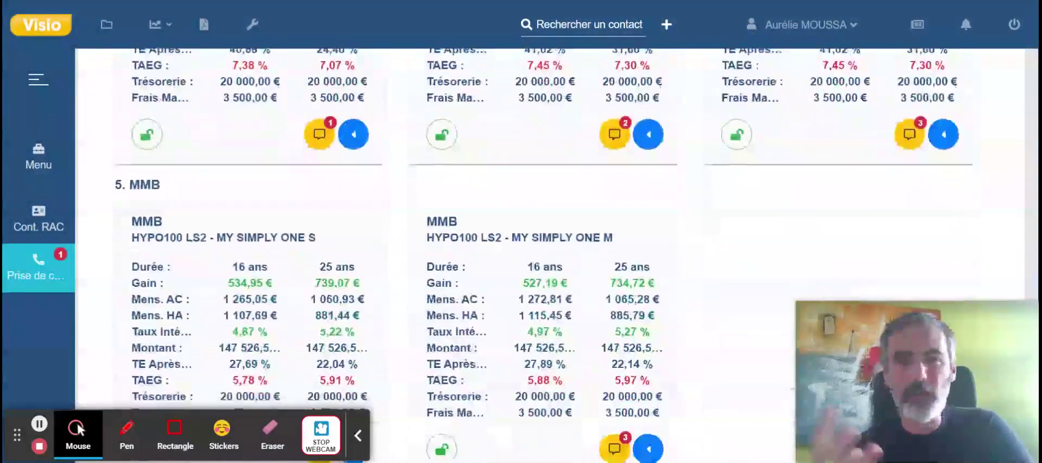
scroll(532, 250, "up", 10)
scroll(532, 250, "up", 20)
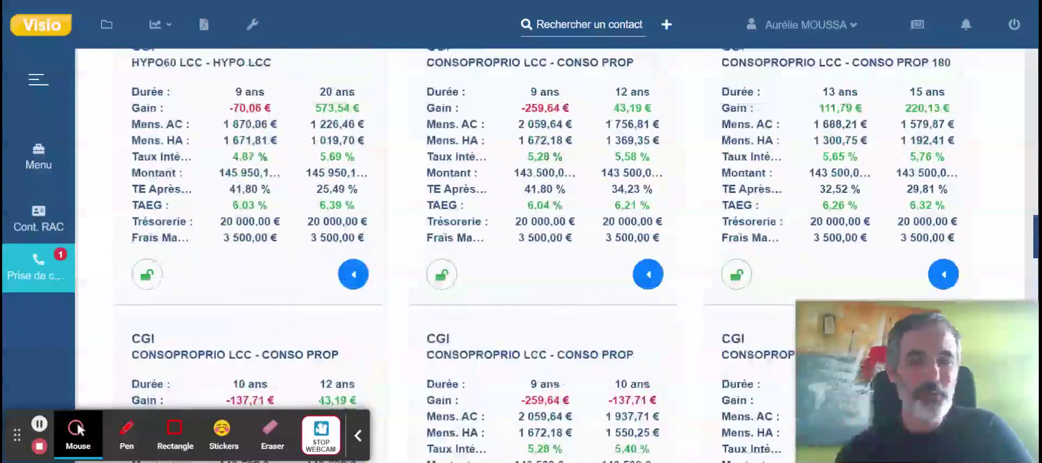
scroll(532, 250, "up", 3)
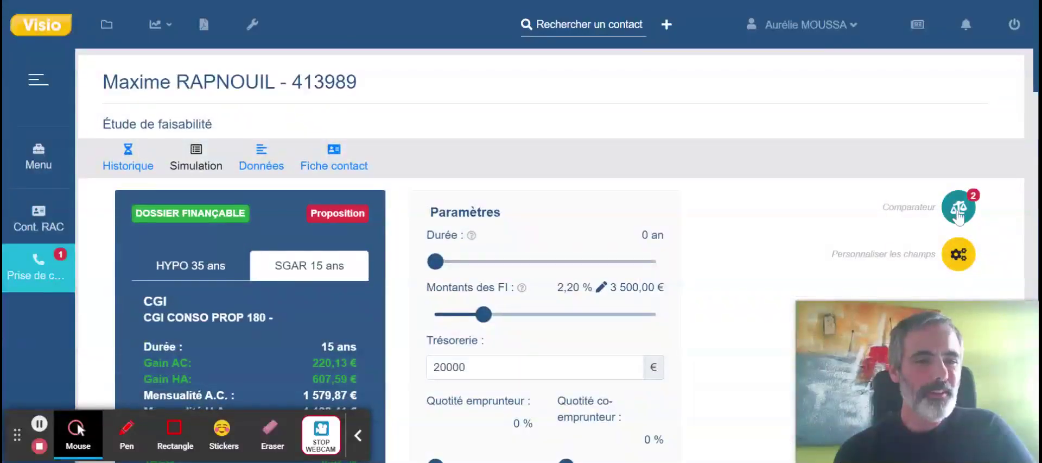
scroll(780, 280, "down", 15)
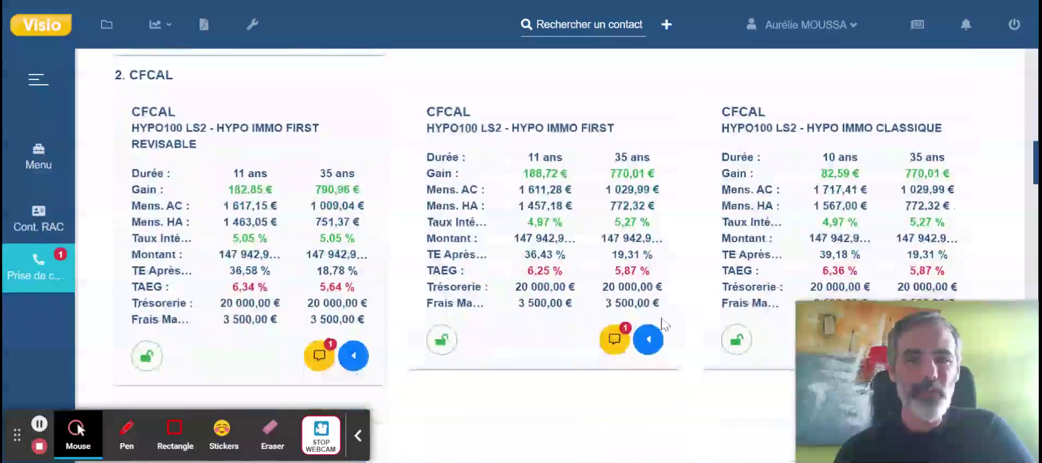
left_click(439, 348)
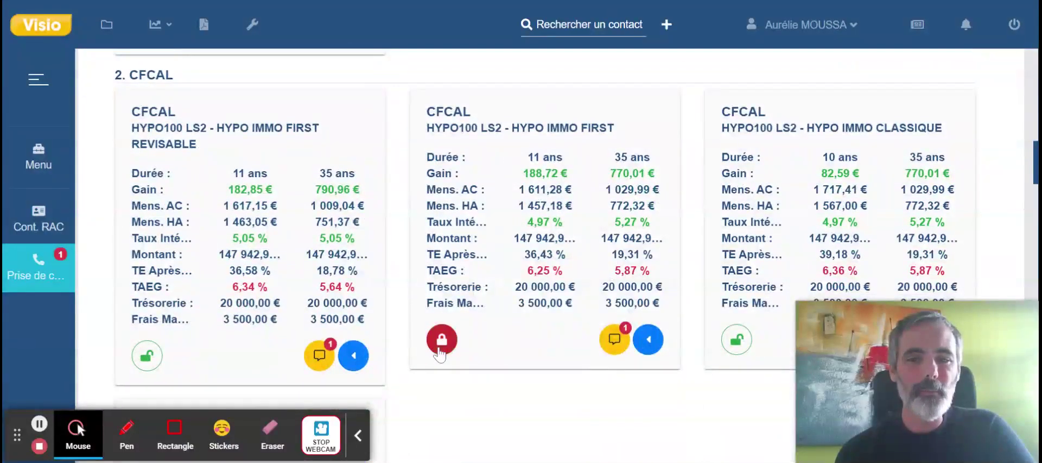
scroll(554, 367, "up", 6)
scroll(554, 367, "up", 1)
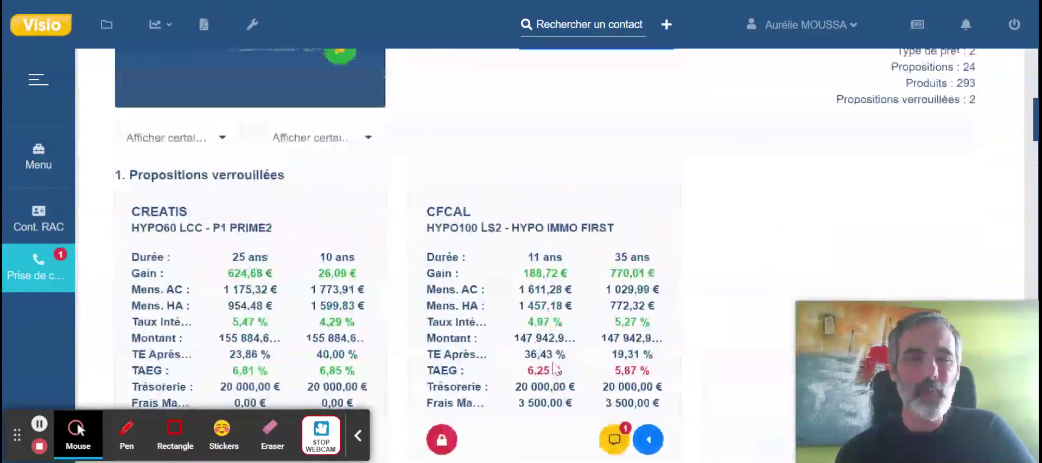
scroll(703, 319, "up", 4)
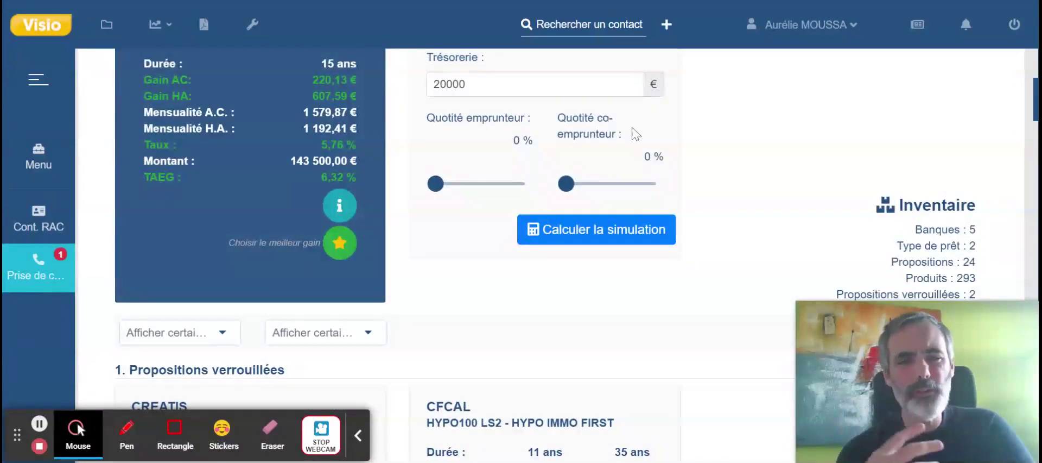
scroll(600, 293, "down", 3)
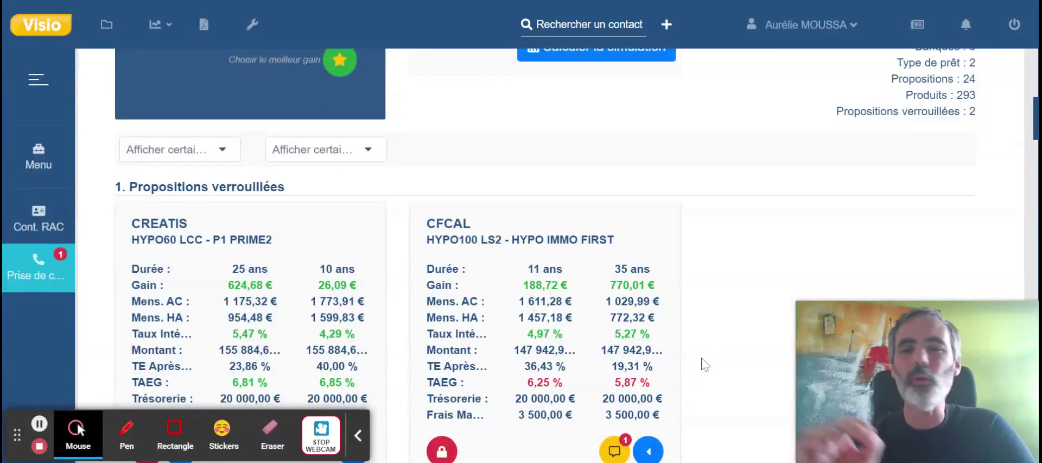
scroll(705, 364, "up", 4)
scroll(705, 364, "up", 4)
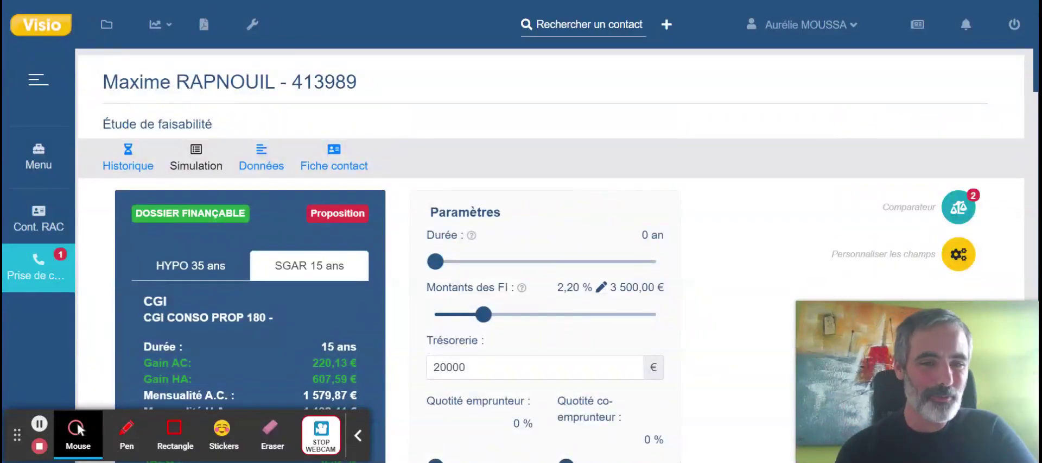
Review the CREATIS and CFCAL offers side by side in Comparaison de financement, then close it.
left_click(959, 206)
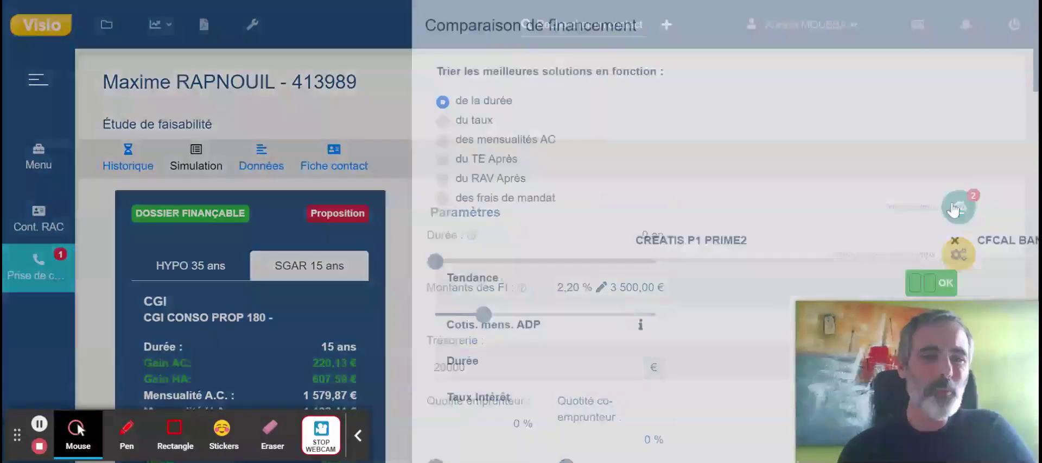
scroll(524, 159, "down", 2)
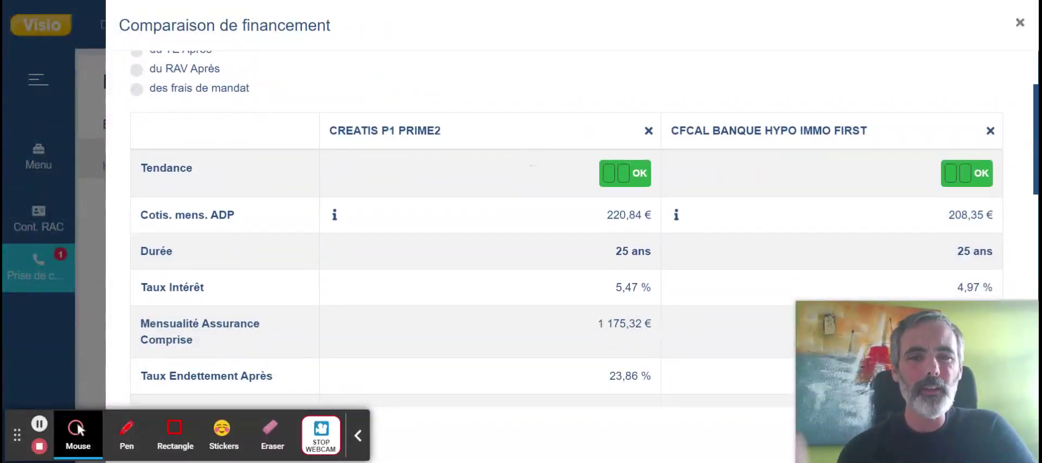
scroll(554, 202, "down", 1)
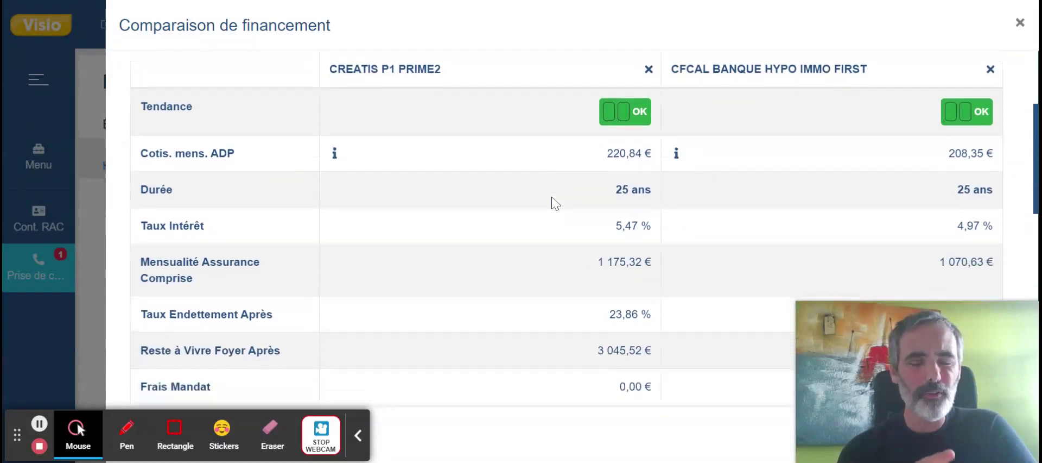
scroll(553, 203, "down", 1)
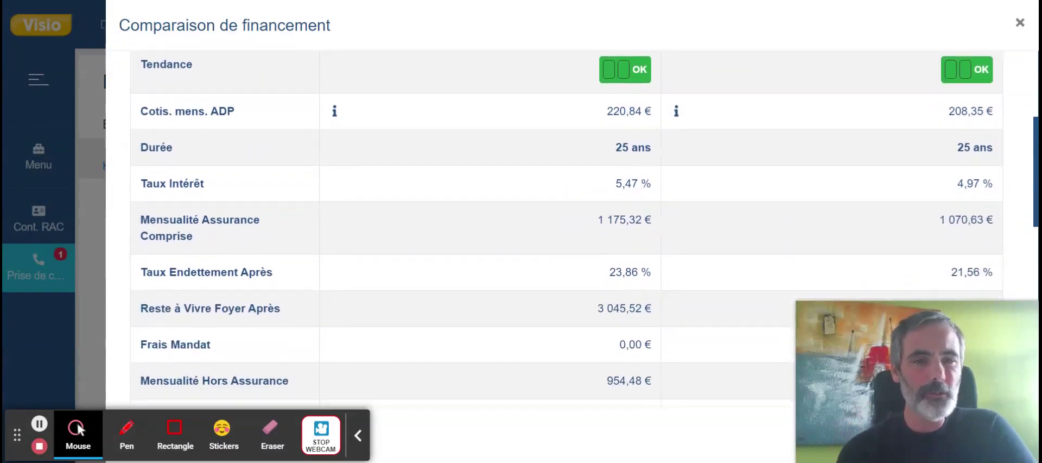
scroll(830, 185, "down", 3)
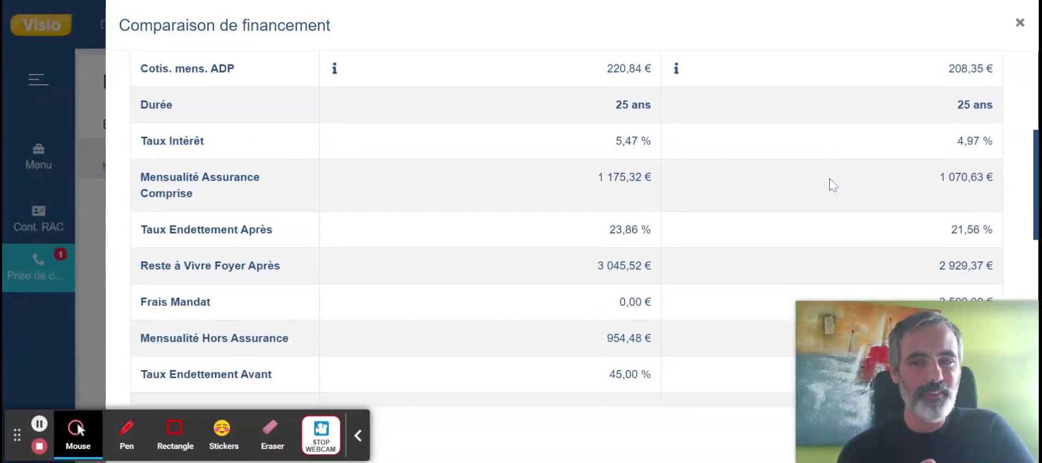
scroll(566, 228, "down", 2)
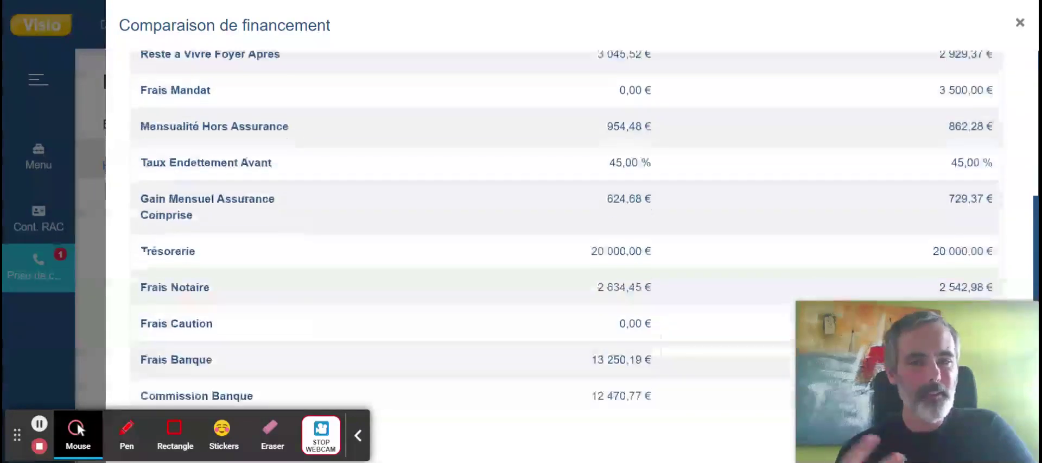
scroll(567, 228, "up", 6)
scroll(567, 228, "down", 3)
scroll(567, 228, "down", 9)
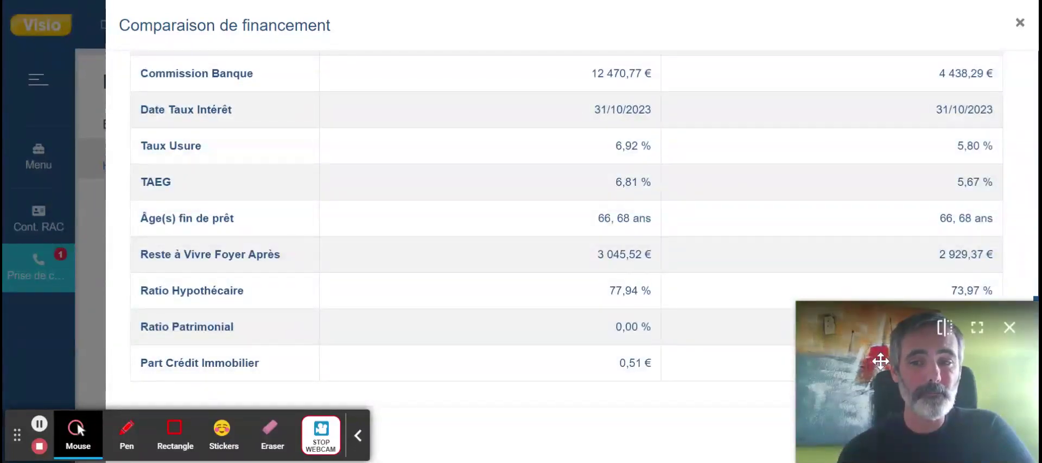
left_click_drag(881, 360, 687, 228)
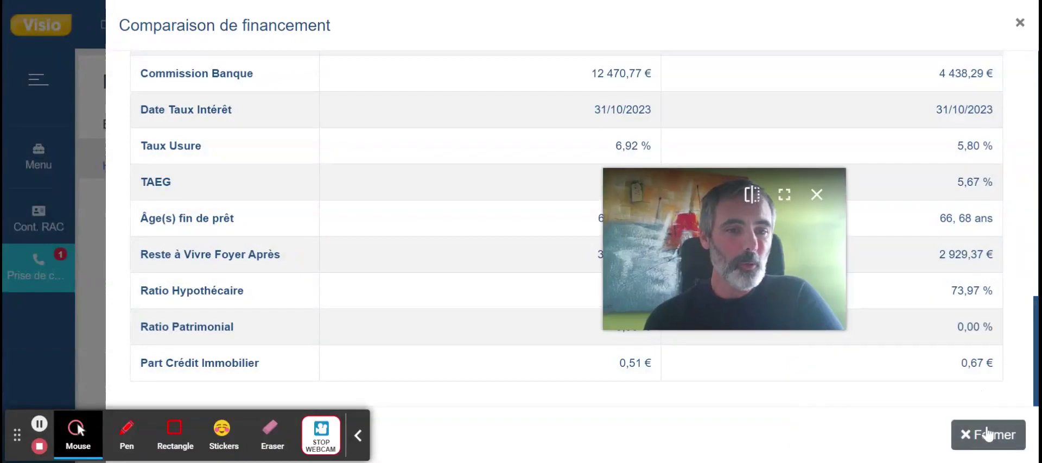
left_click(988, 434)
left_click_drag(776, 258, 969, 371)
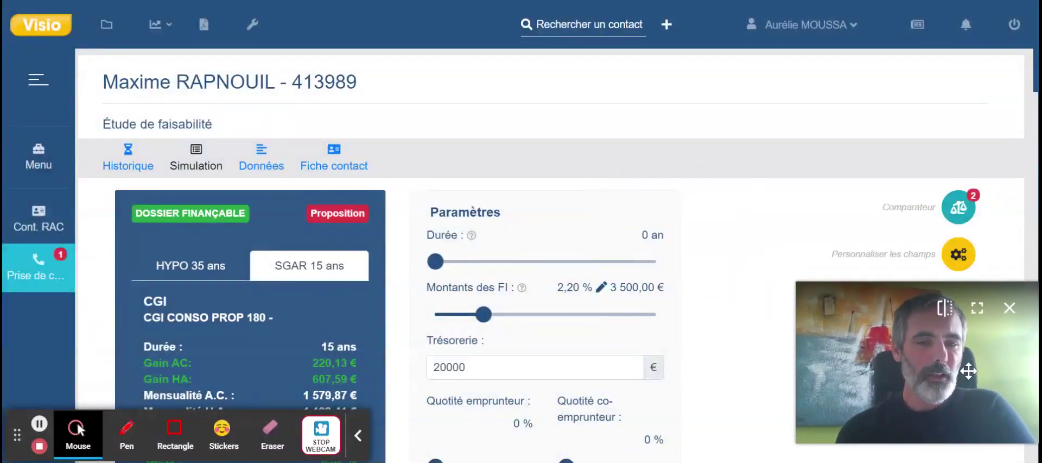
Pick the 25-year HYPO IMMO FIRST offer from CFCAL's Liste des produits as the retained financing.
scroll(728, 298, "down", 9)
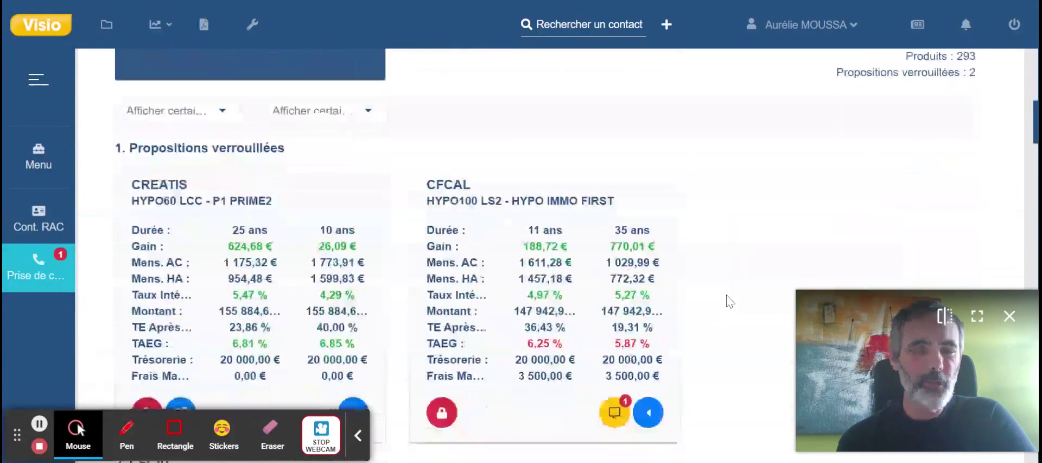
scroll(728, 299, "down", 1)
left_click(648, 362)
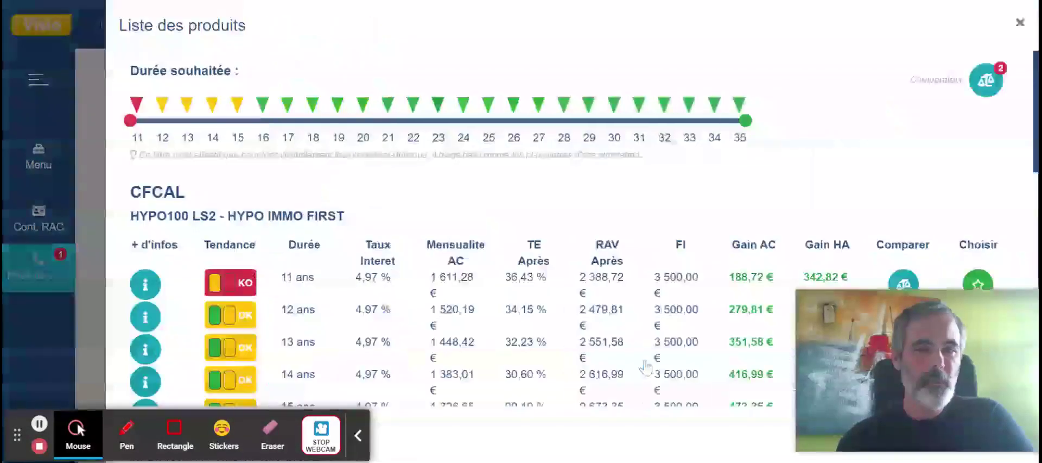
scroll(583, 228, "down", 9)
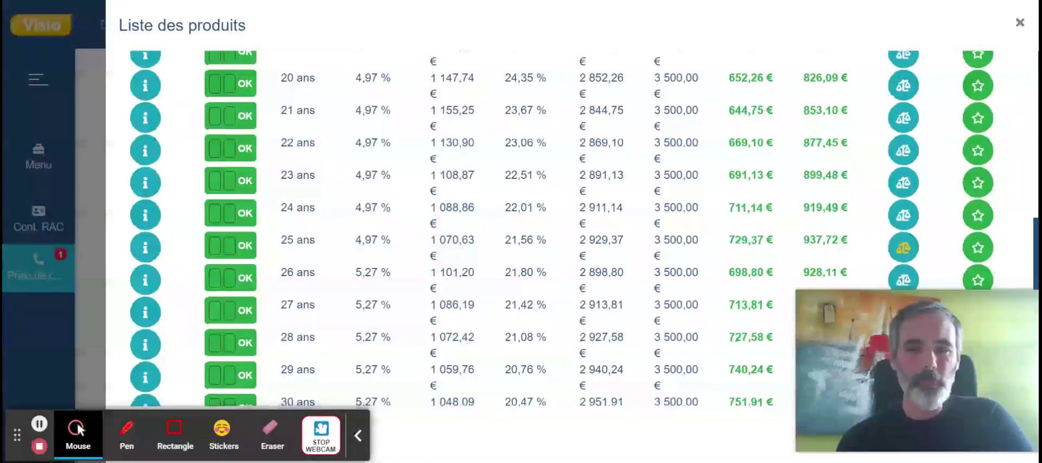
left_click(978, 249)
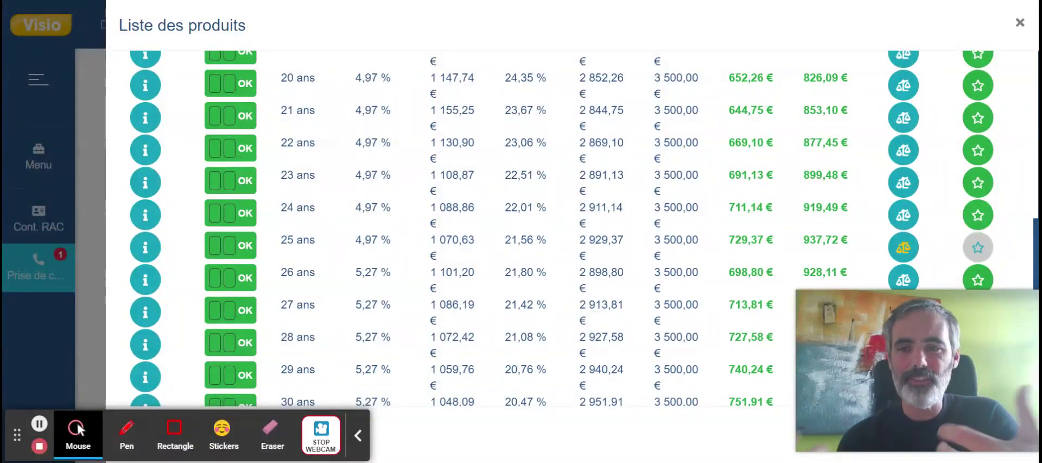
Close the product list and review the locked CREATIS and CFCAL propositions (2 of 24).
scroll(771, 260, "up", 10)
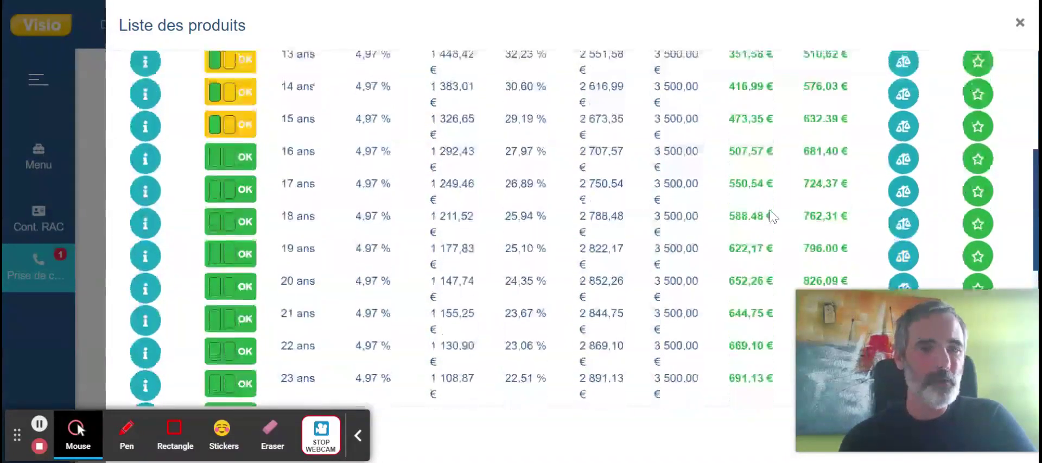
scroll(774, 216, "down", 1)
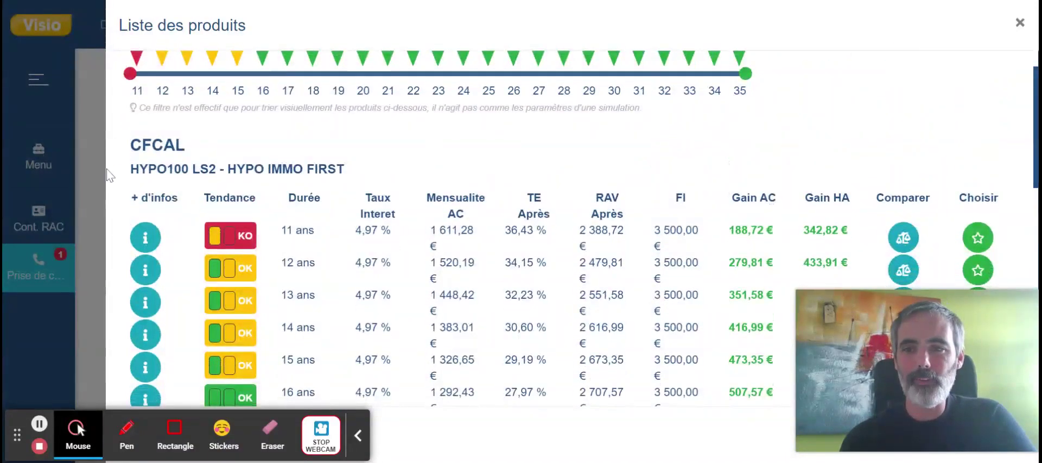
left_click(93, 175)
scroll(330, 194, "up", 9)
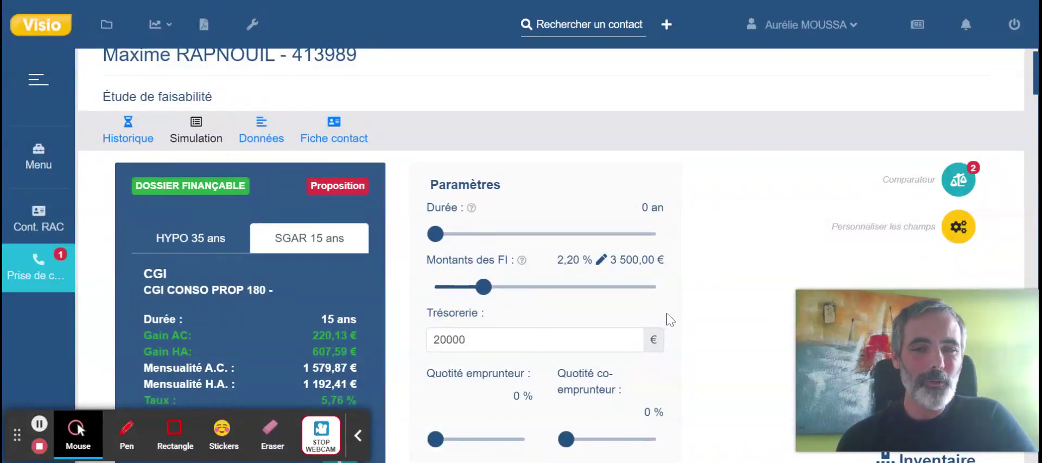
scroll(543, 255, "down", 1)
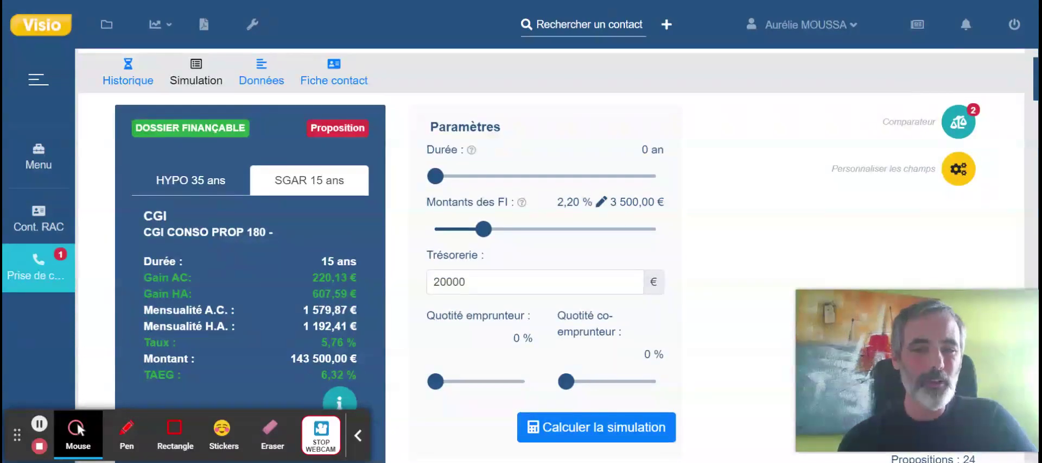
scroll(543, 255, "down", 5)
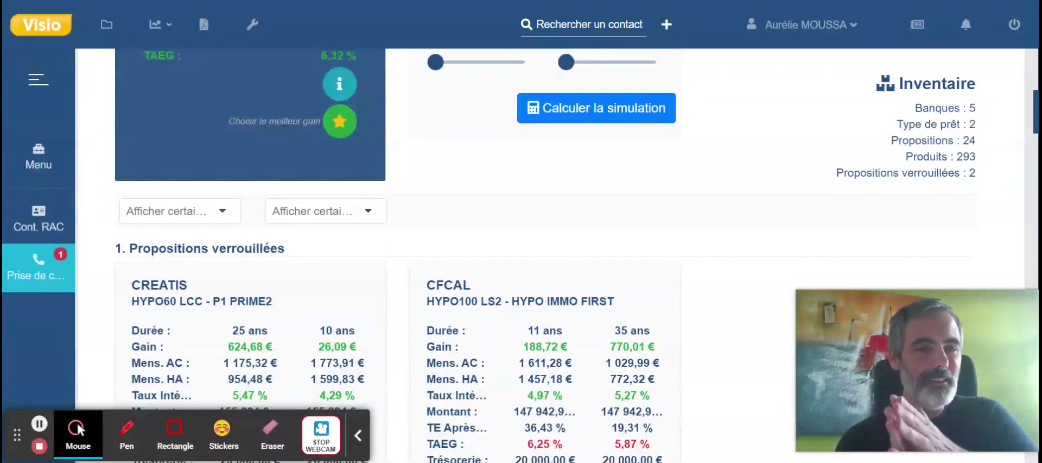
scroll(543, 255, "up", 5)
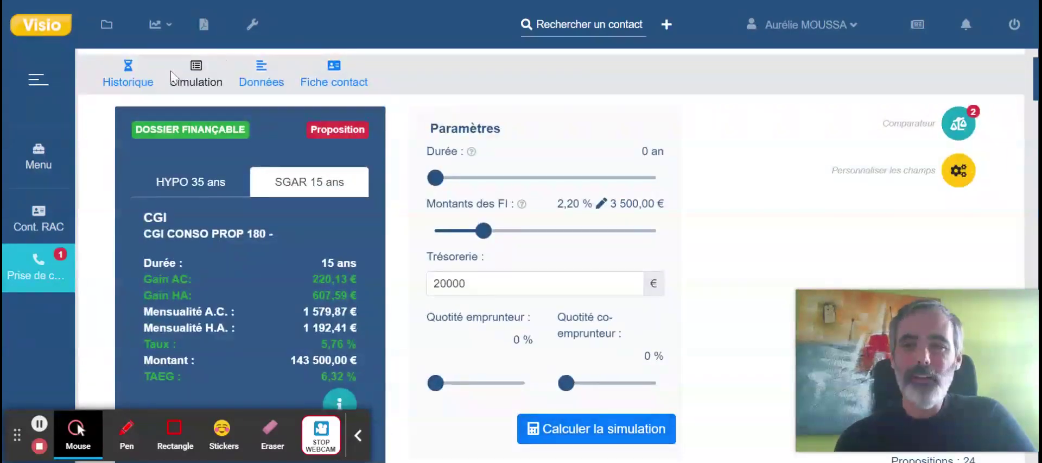
Go via Données to Historique and check the financeable CFCAL 25-year dossier, 147 942,98 €.
left_click(270, 83)
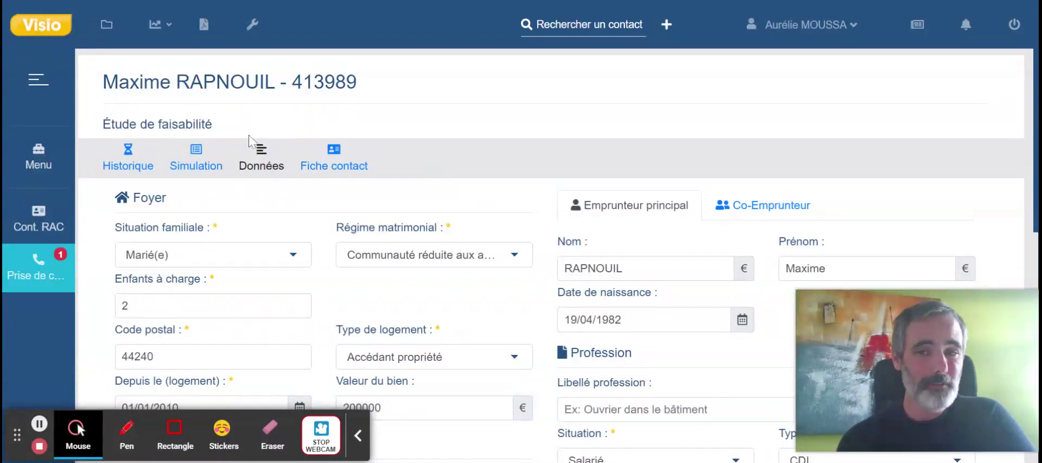
left_click(337, 170)
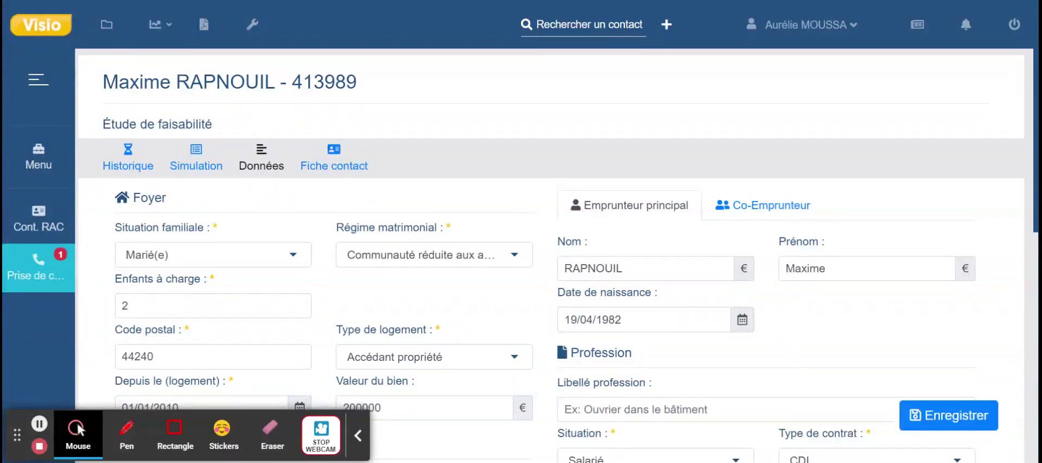
left_click(129, 166)
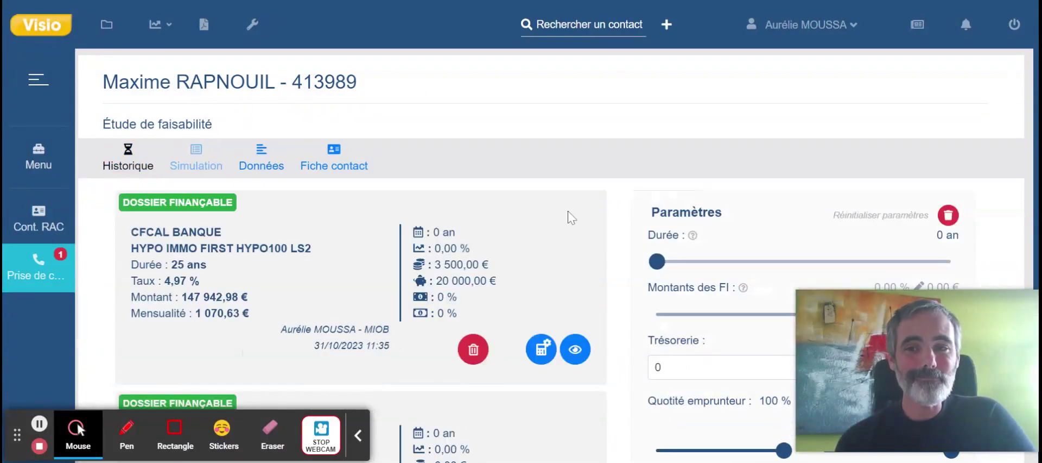
scroll(617, 327, "down", 3)
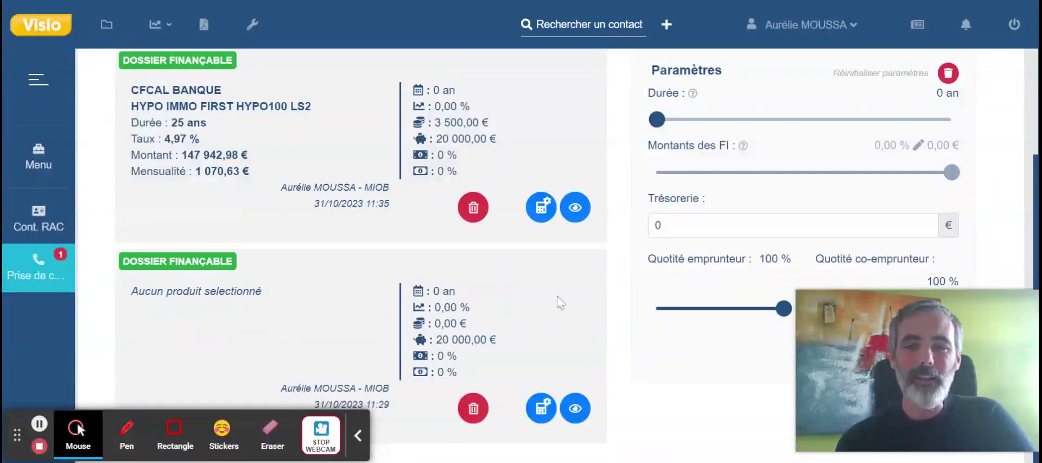
scroll(582, 285, "up", 2)
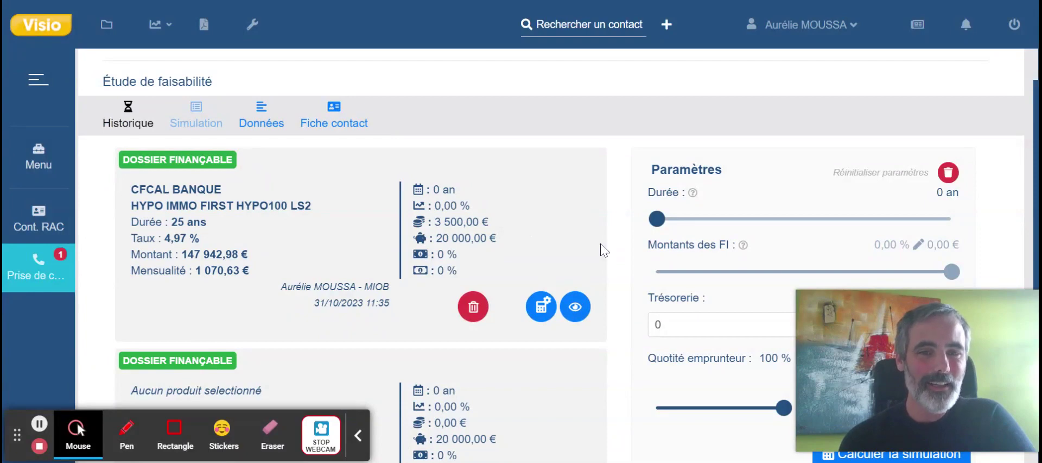
scroll(603, 250, "down", 2)
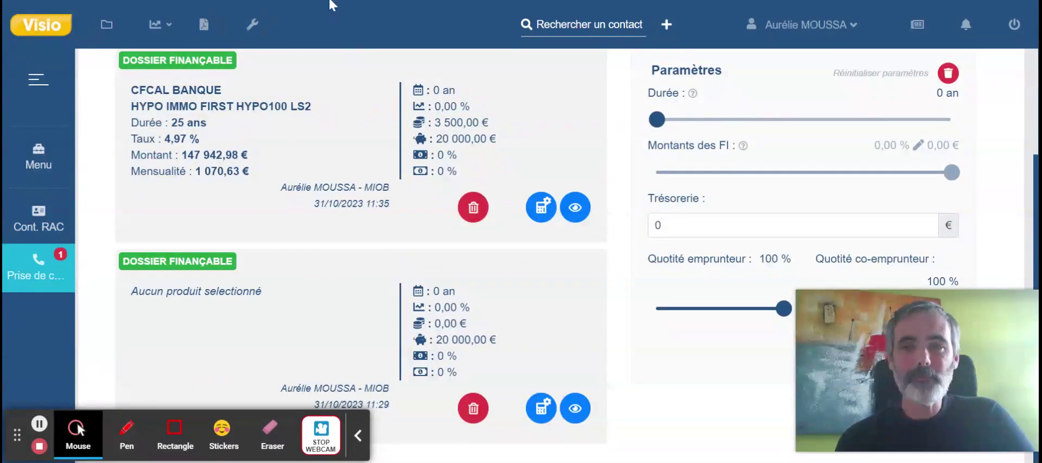
scroll(471, 177, "up", 3)
Open the client's contact record from the Prise de contact sidebar flyout.
mouse_move(42, 271)
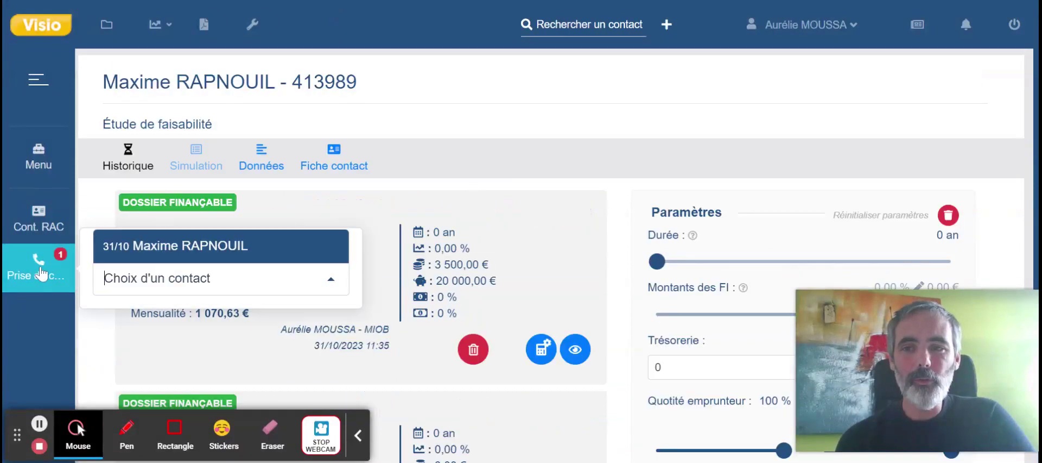
left_click(181, 251)
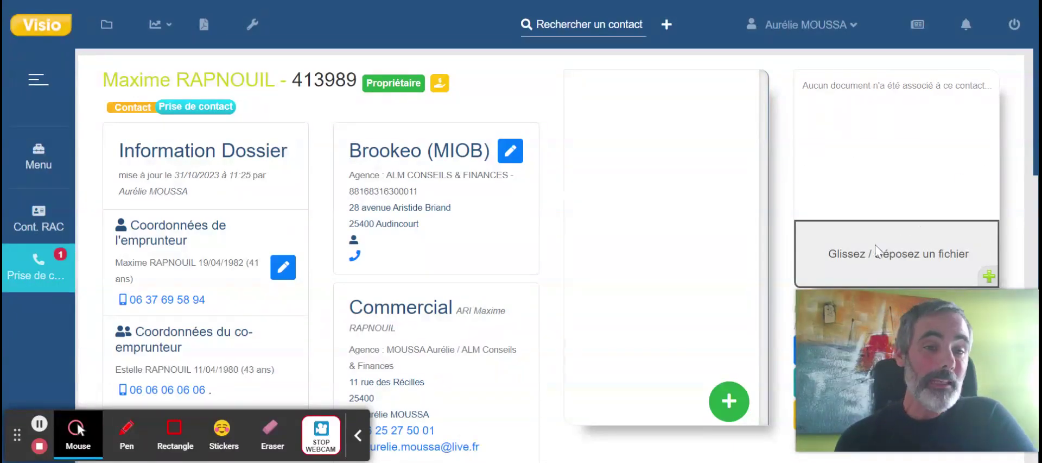
scroll(876, 249, "down", 3)
Go to Envoyer au BO in the dossier's Actions menu, then close the actions list.
left_click(908, 228)
scroll(910, 228, "down", 1)
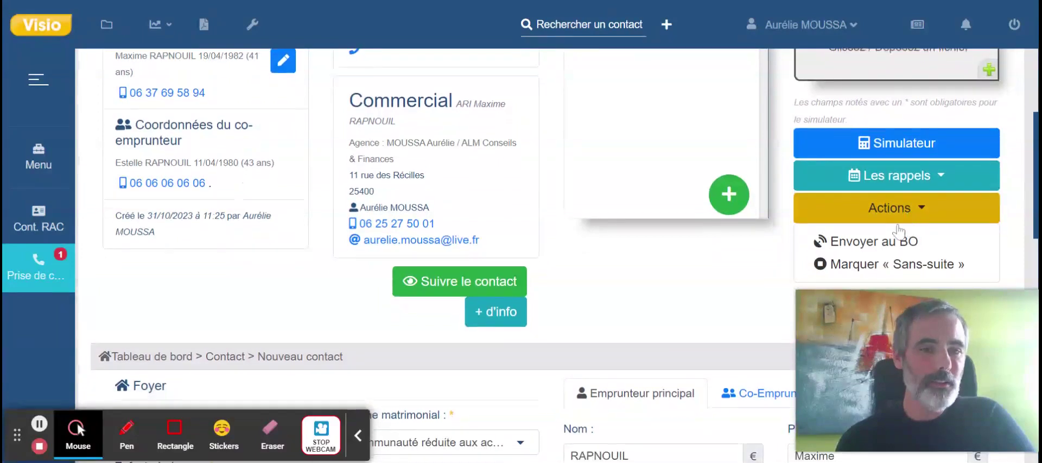
left_click(902, 244)
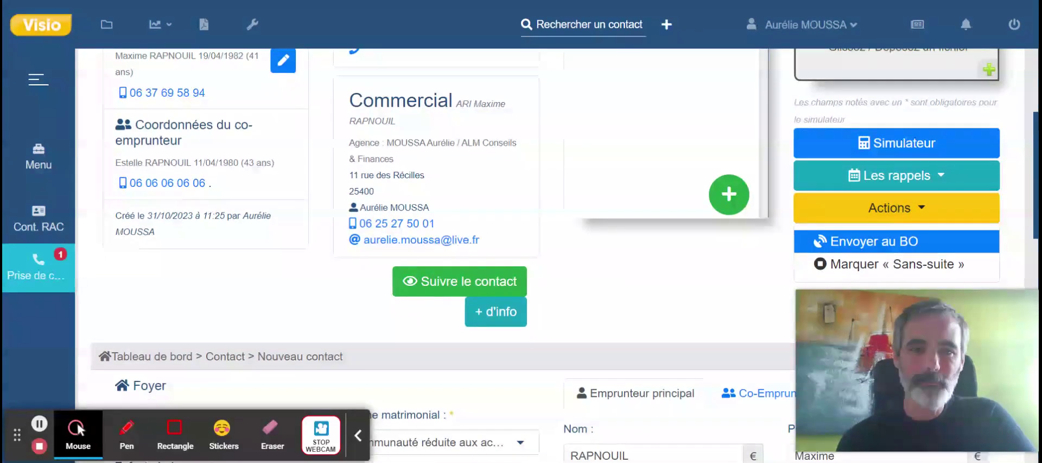
left_click(771, 312)
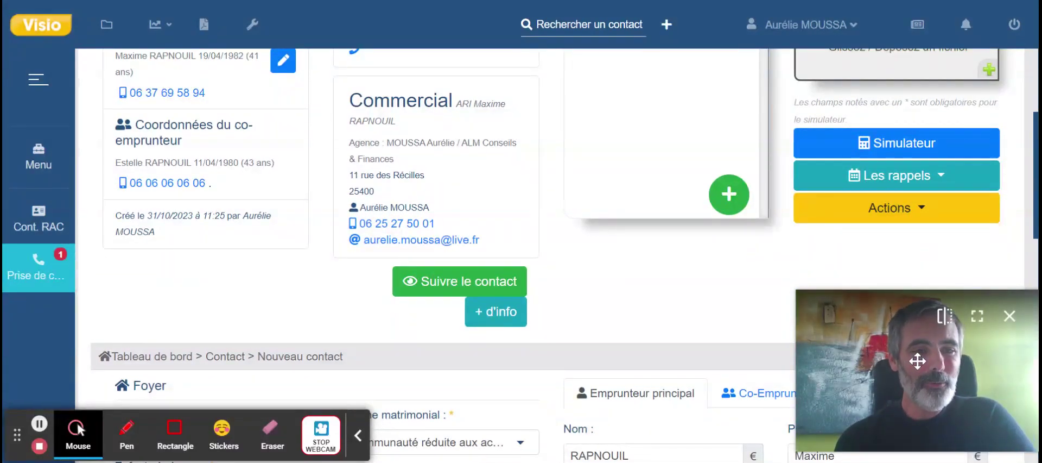